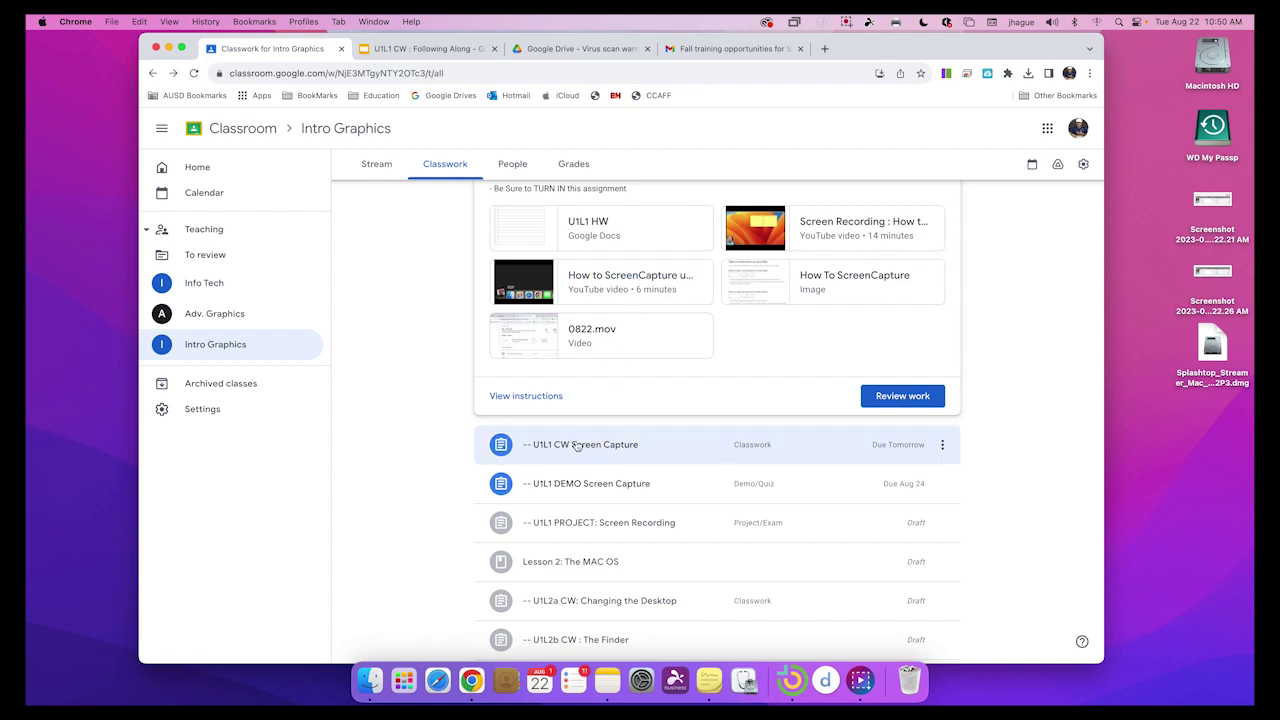
# - Expand the U1L1 CW Screen Capture assignment in the Intro Graphics classwork to show its instructions and attachments
pyautogui.click(578, 446)
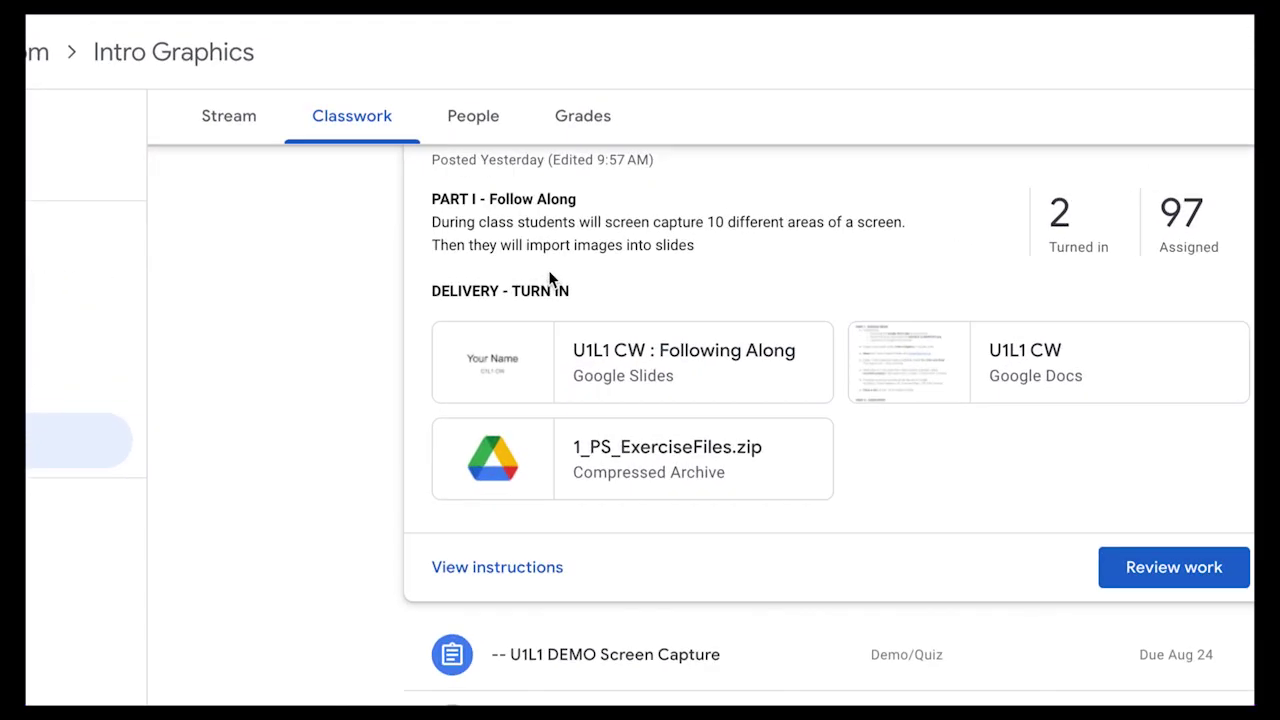
pyautogui.scroll(2, 552, 252)
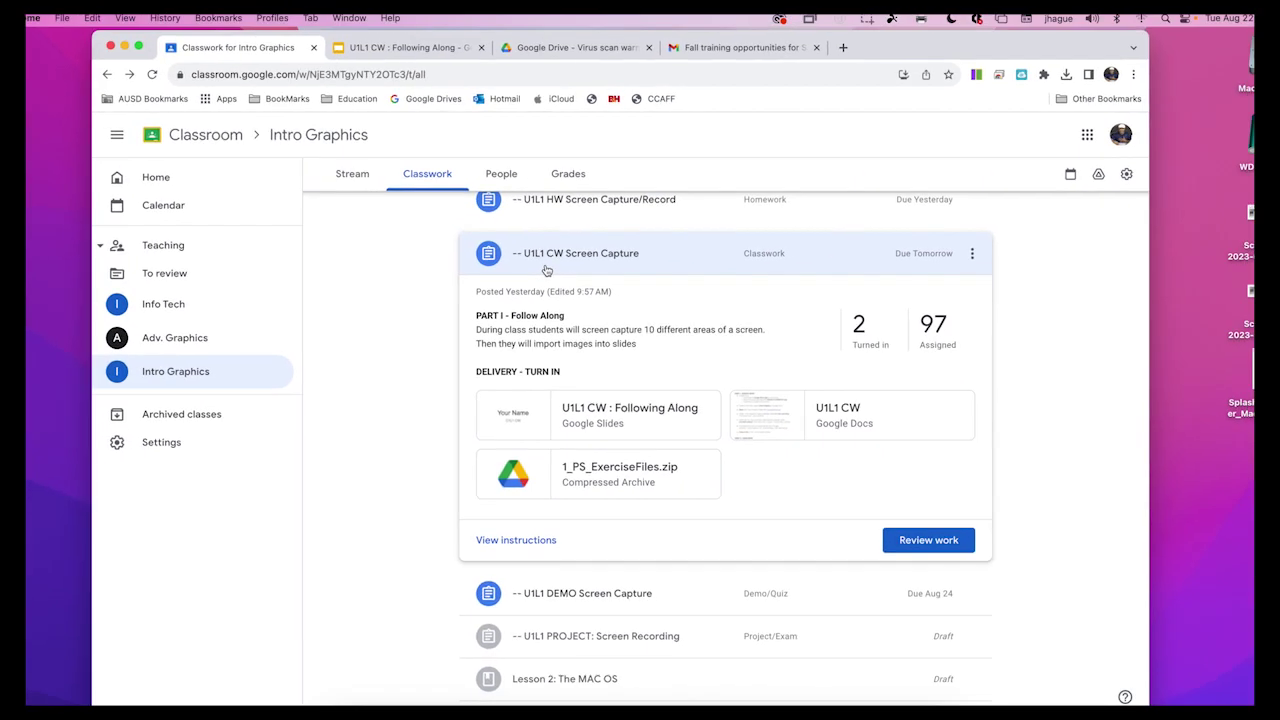
# - Switch to Finder and reposition the browser and Finder windows so the Downloads folder contents are accessible
pyautogui.press('super+Tab')
pyautogui.press('super+Tab')
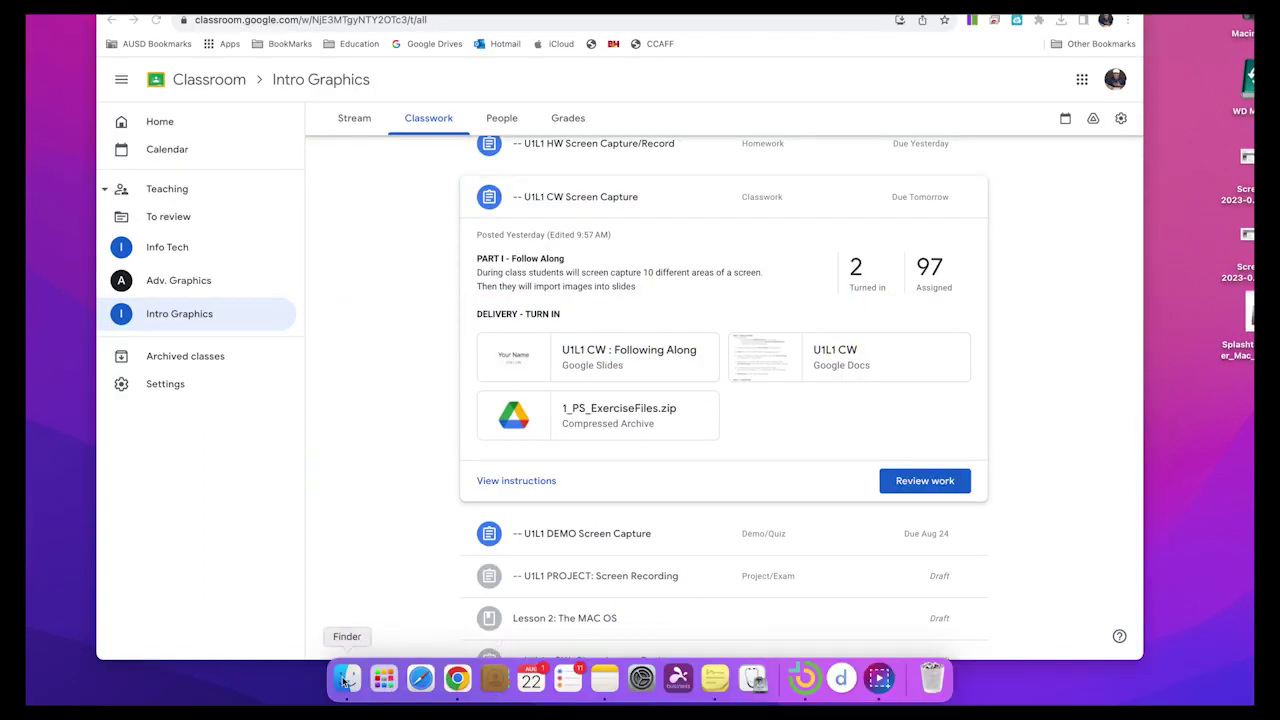
pyautogui.click(344, 681)
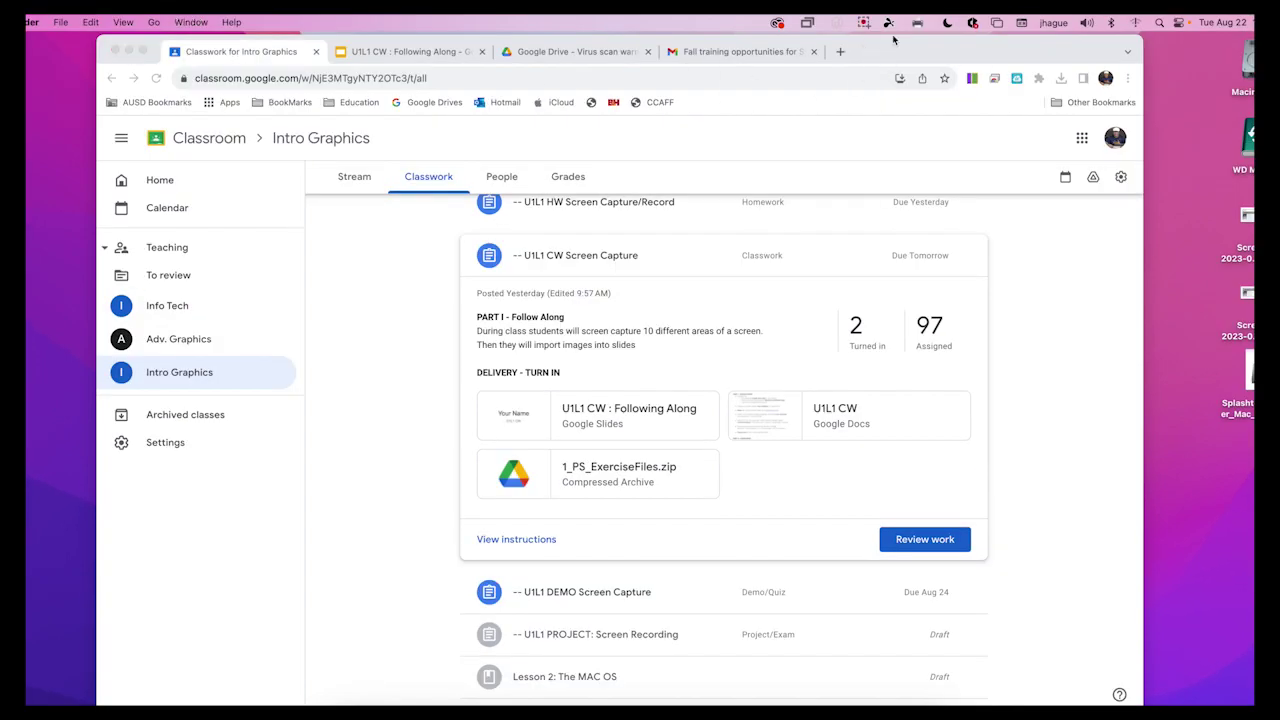
pyautogui.moveTo(998, 57); pyautogui.dragTo(1027, 160)
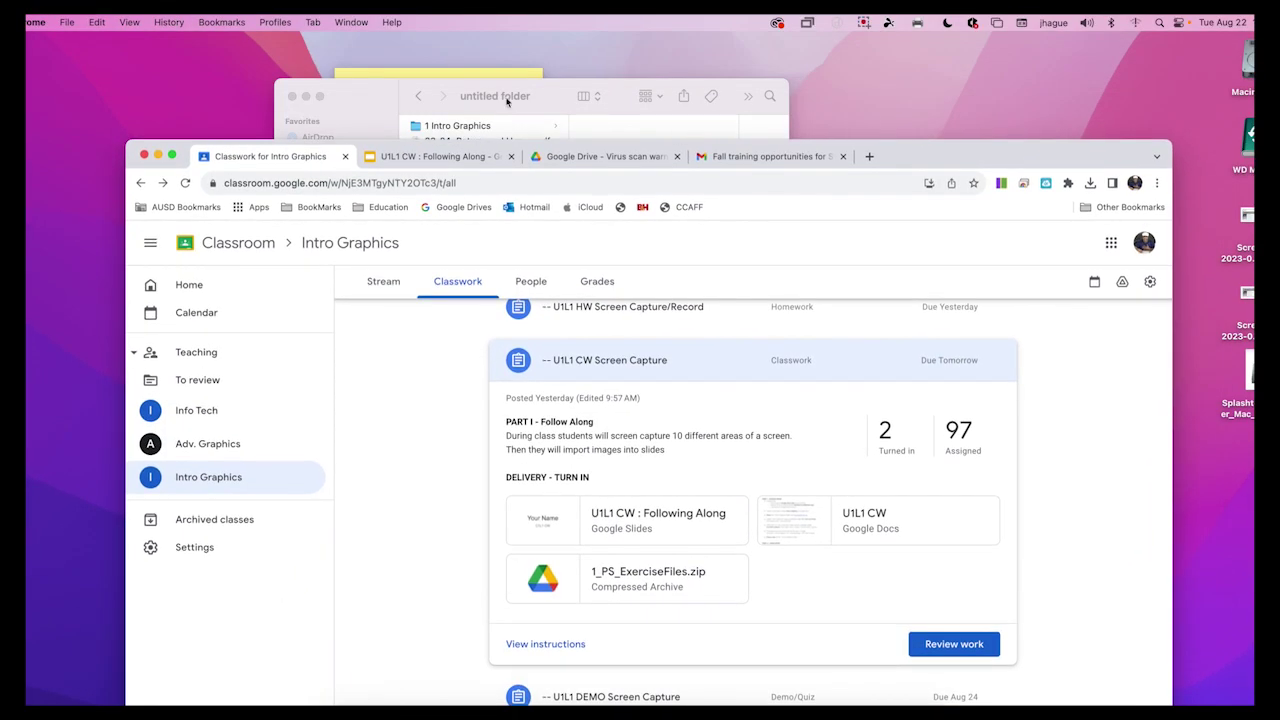
pyautogui.click(374, 104)
pyautogui.moveTo(378, 103); pyautogui.dragTo(560, 104)
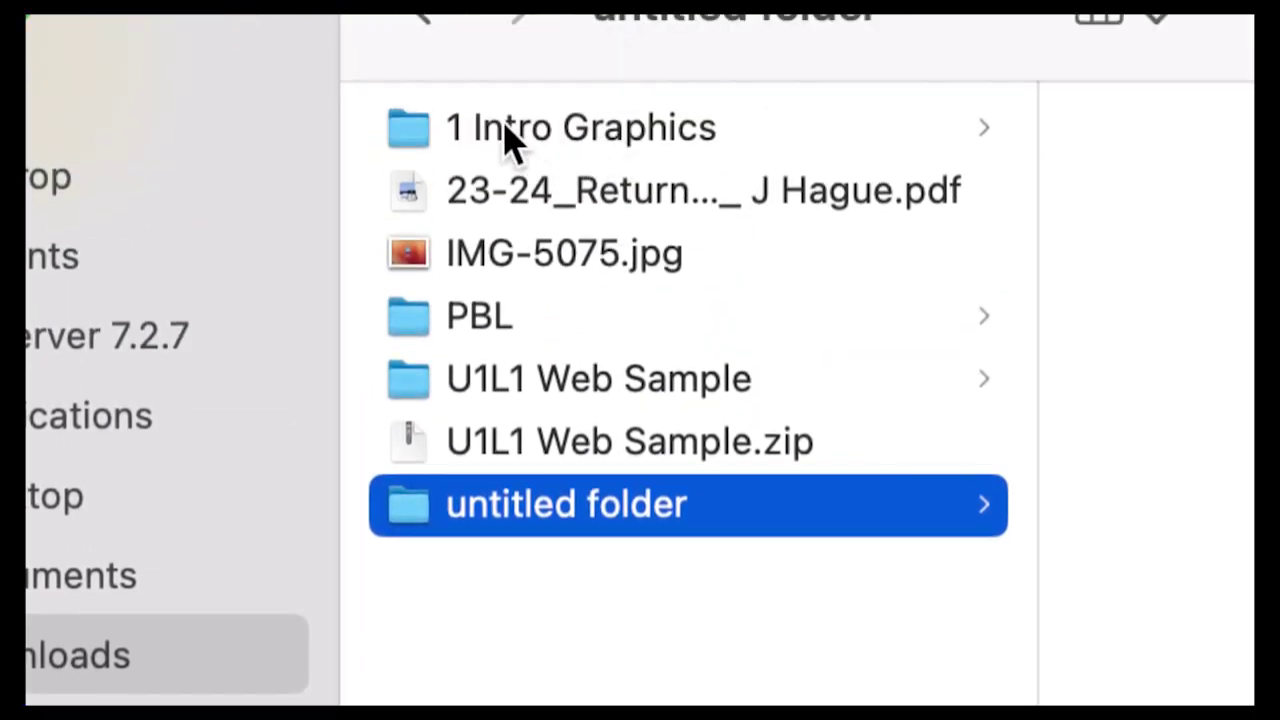
# - Rename the untitled folder in Downloads as U1L1
pyautogui.click(512, 556)
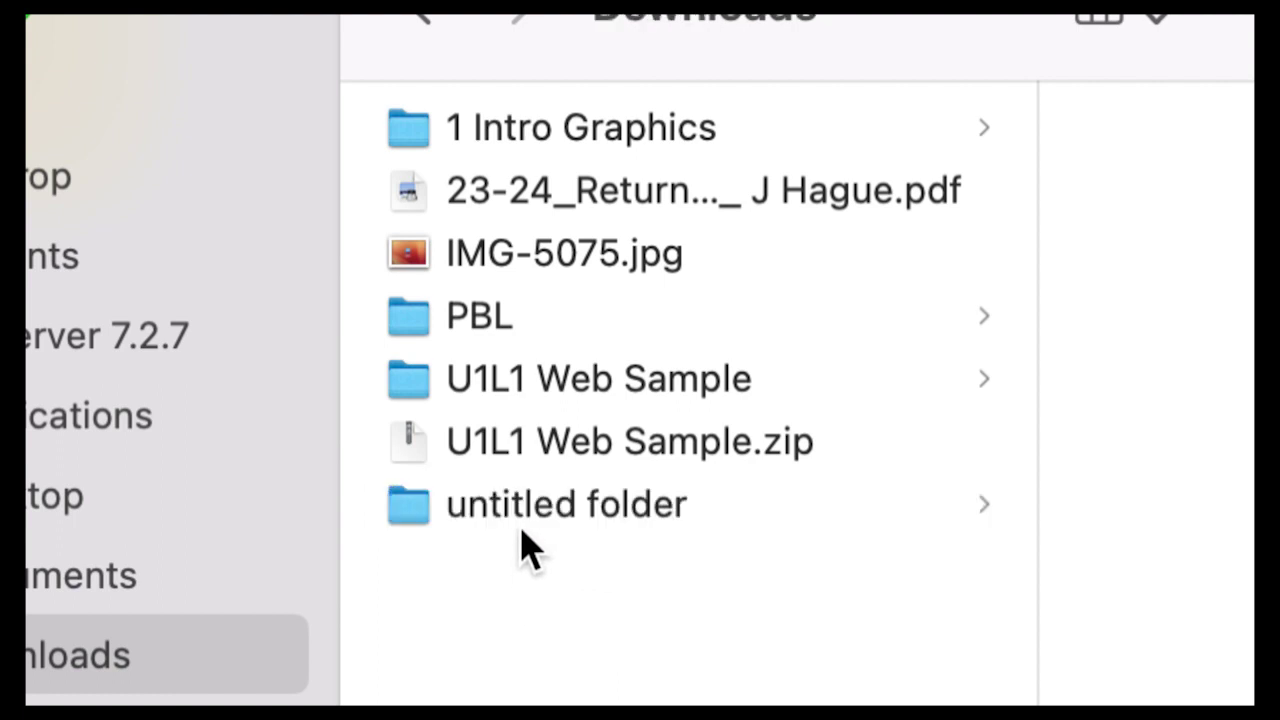
pyautogui.click(527, 512)
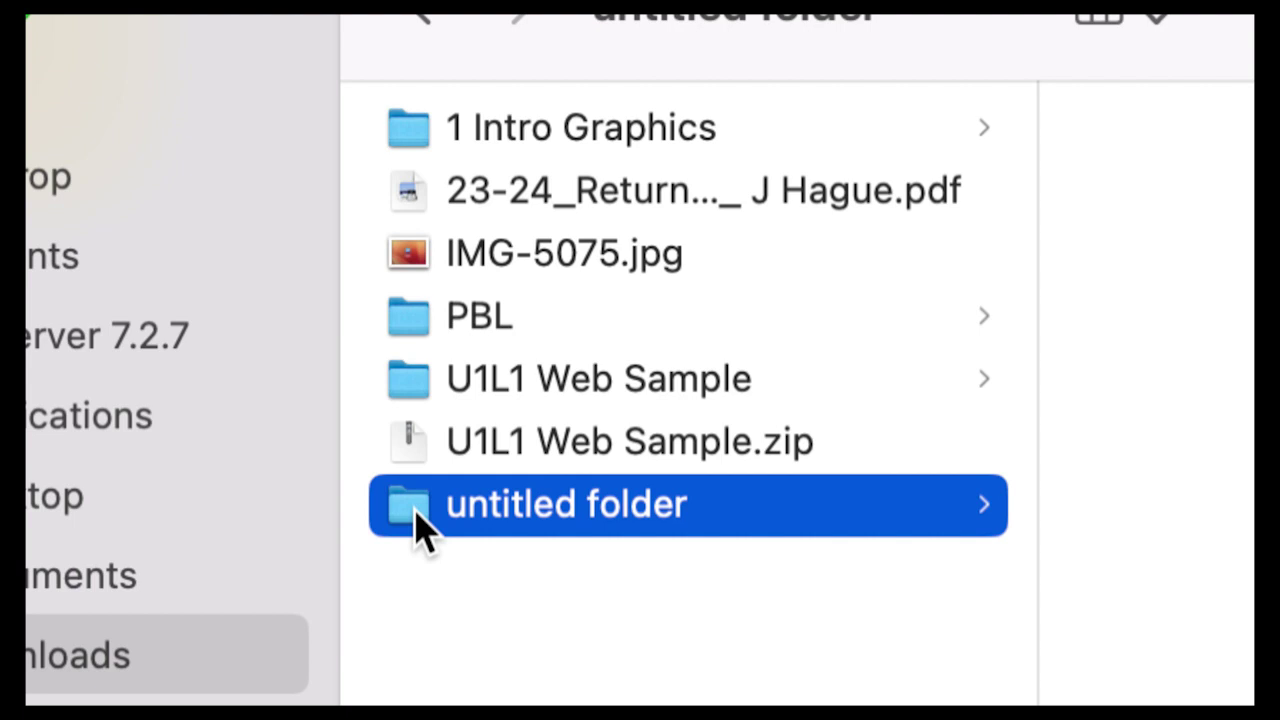
pyautogui.press('Return')
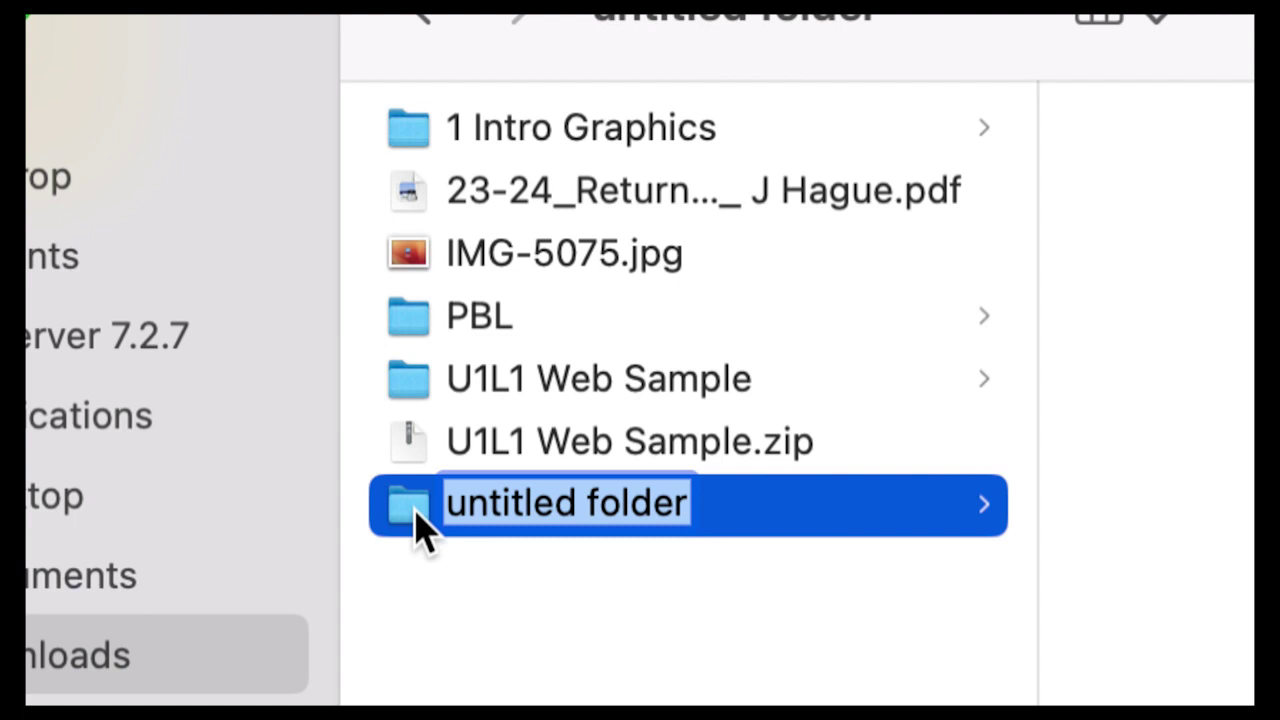
pyautogui.write('U1L1')
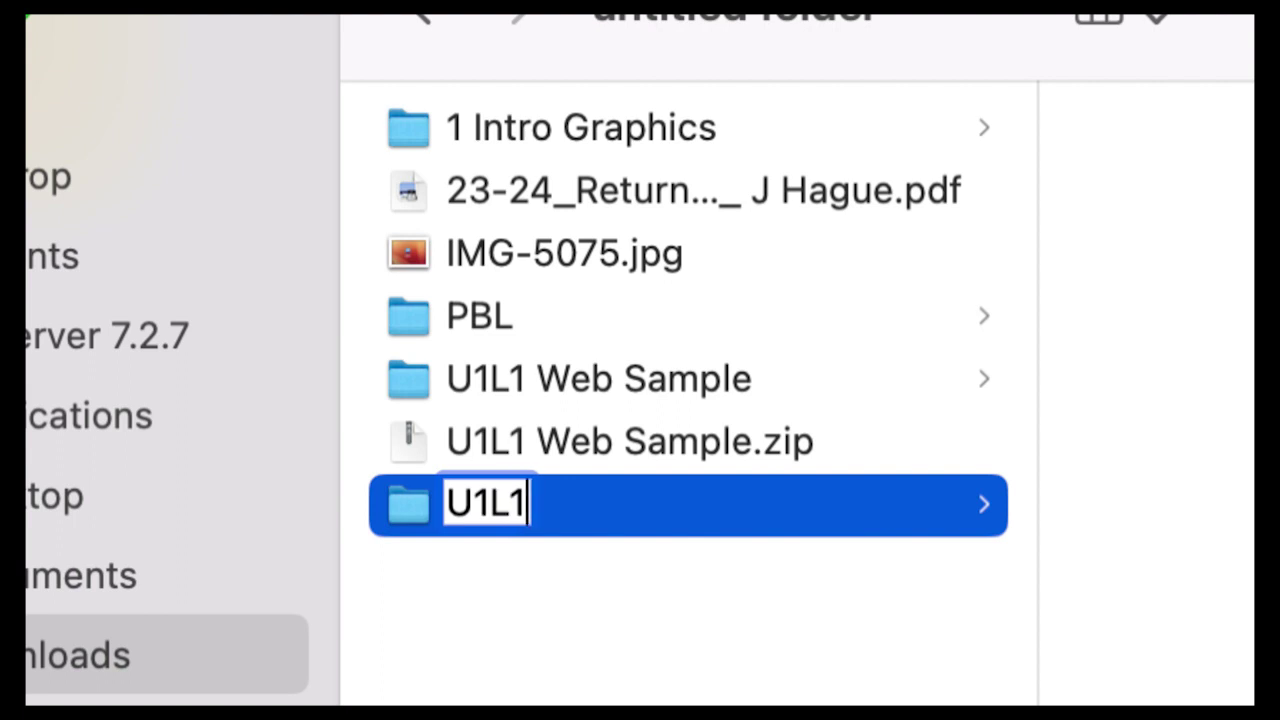
pyautogui.press('Return')
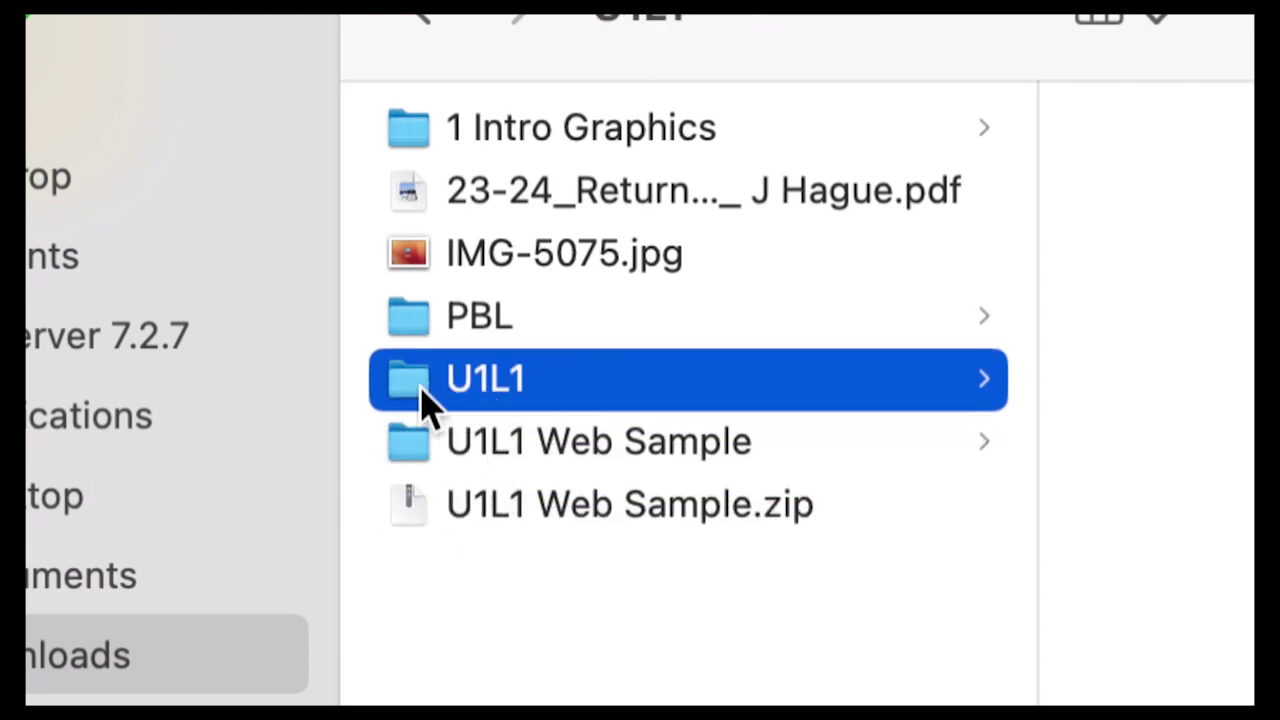
# - Try moving the U1L1 folder into the 1 Intro Graphics folder and undo the move
pyautogui.press('Return')
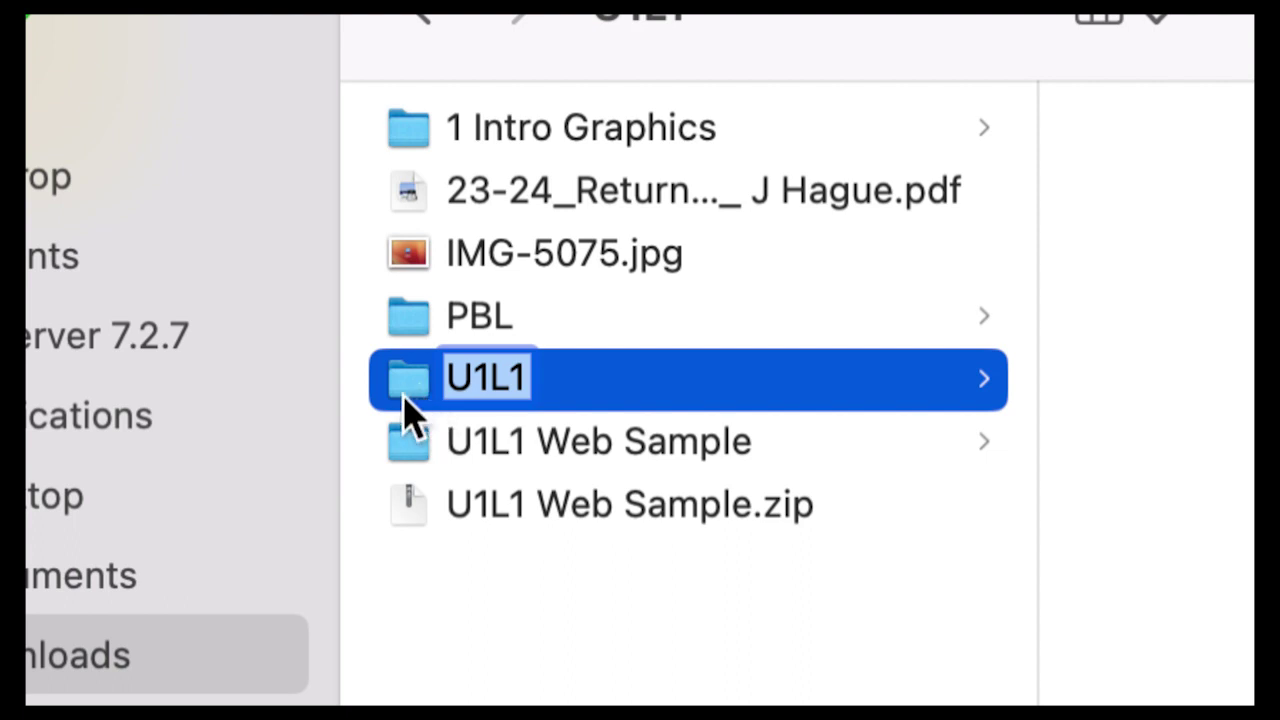
pyautogui.moveTo(406, 398); pyautogui.dragTo(423, 143)
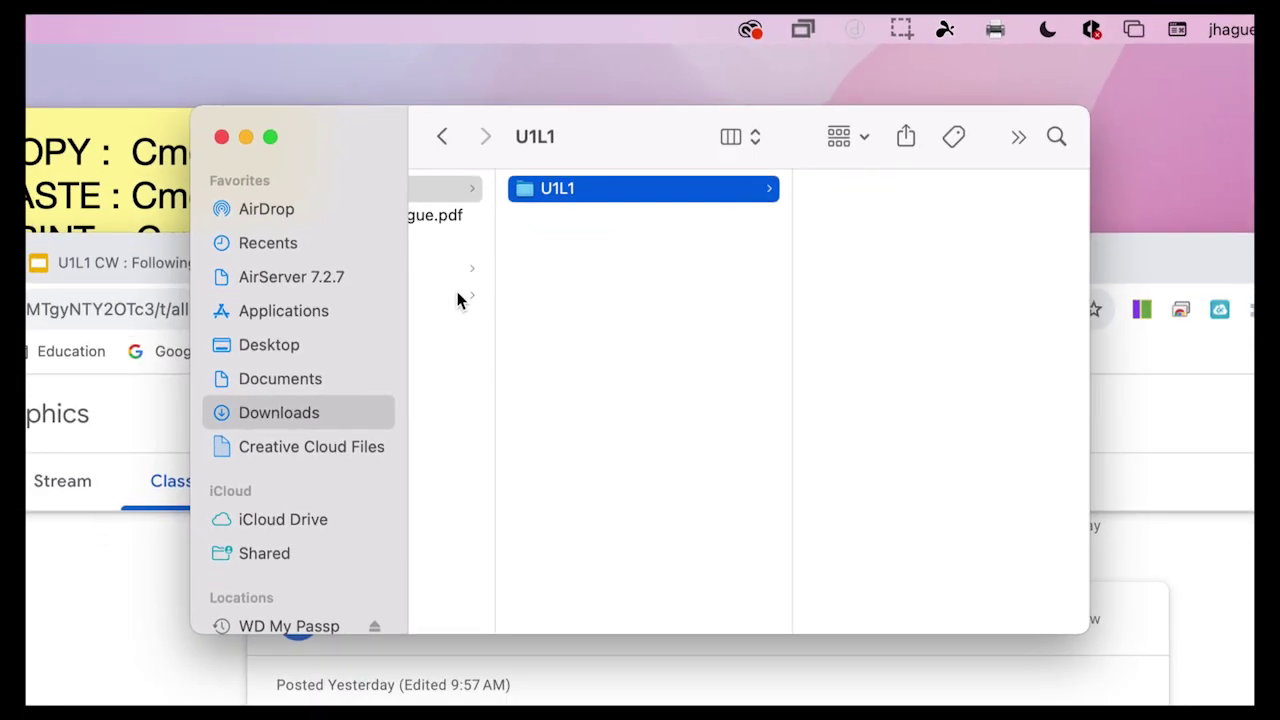
pyautogui.hscroll(-3, 465, 383)
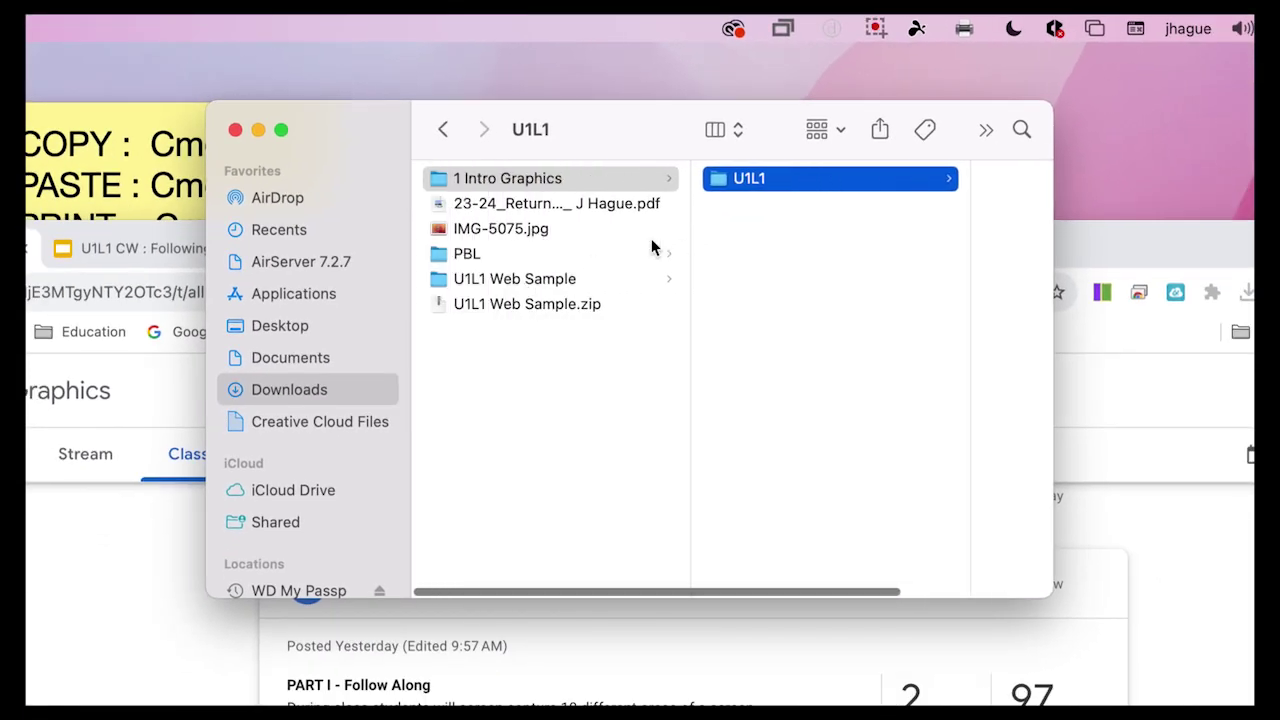
pyautogui.press('super+z')
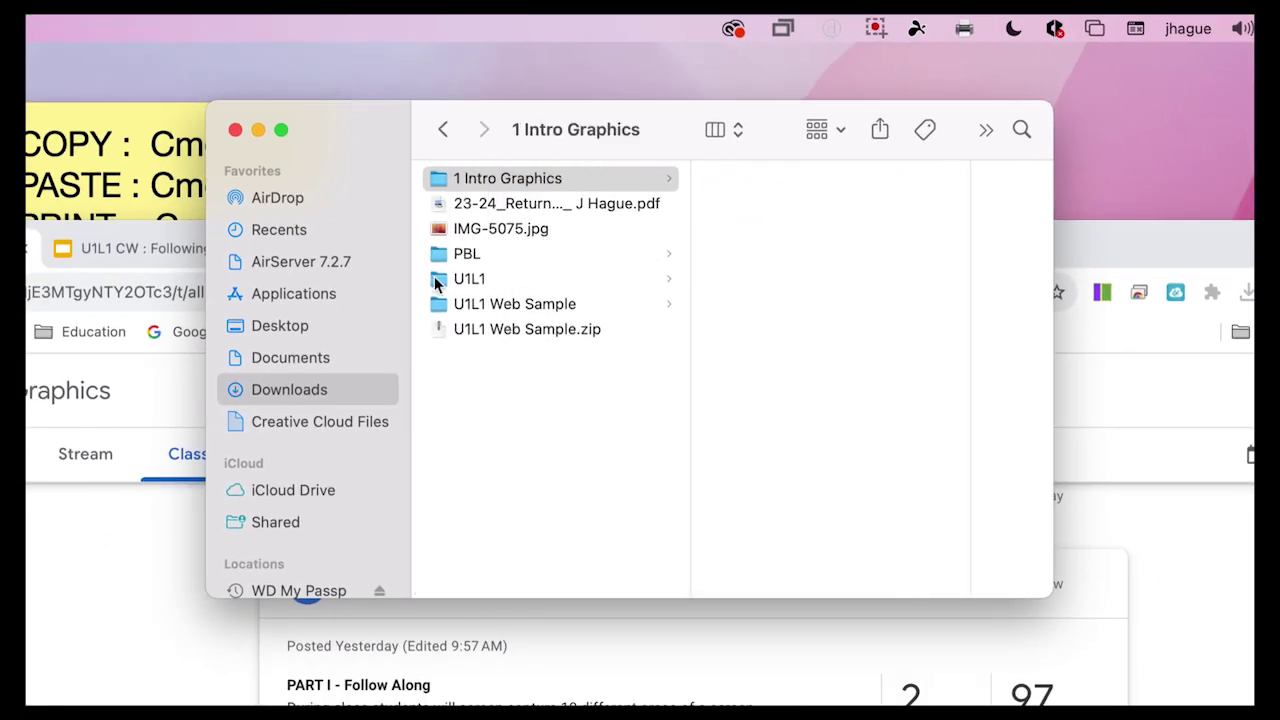
# - Move the U1L1 folder from Downloads into the 1 Intro Graphics folder
pyautogui.click(437, 280)
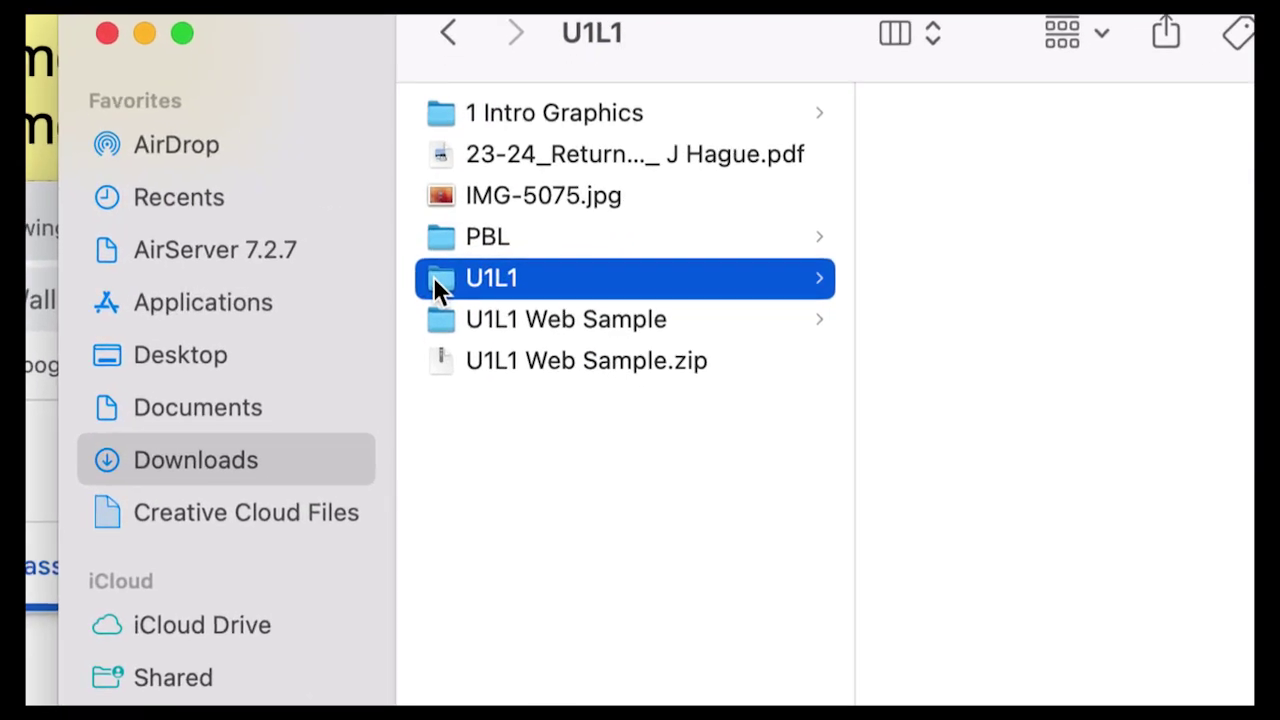
pyautogui.moveTo(448, 278); pyautogui.dragTo(444, 112)
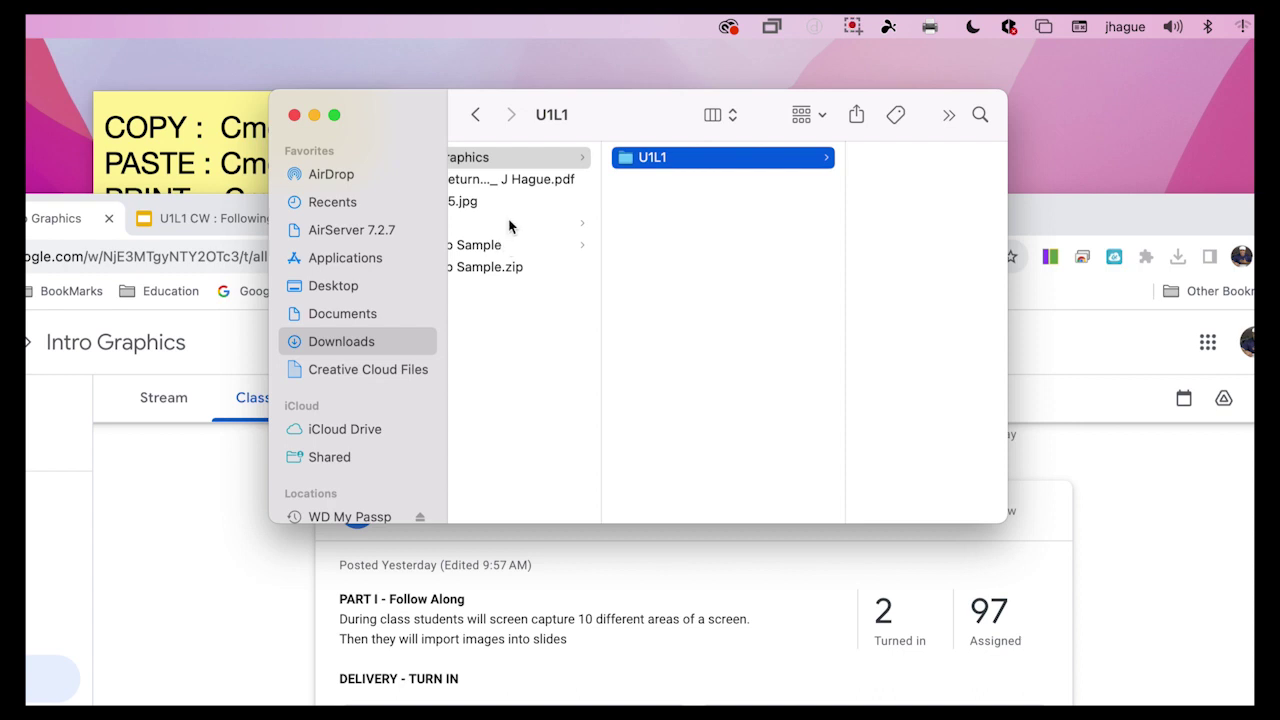
pyautogui.moveTo(600, 277); pyautogui.dragTo(620, 277)
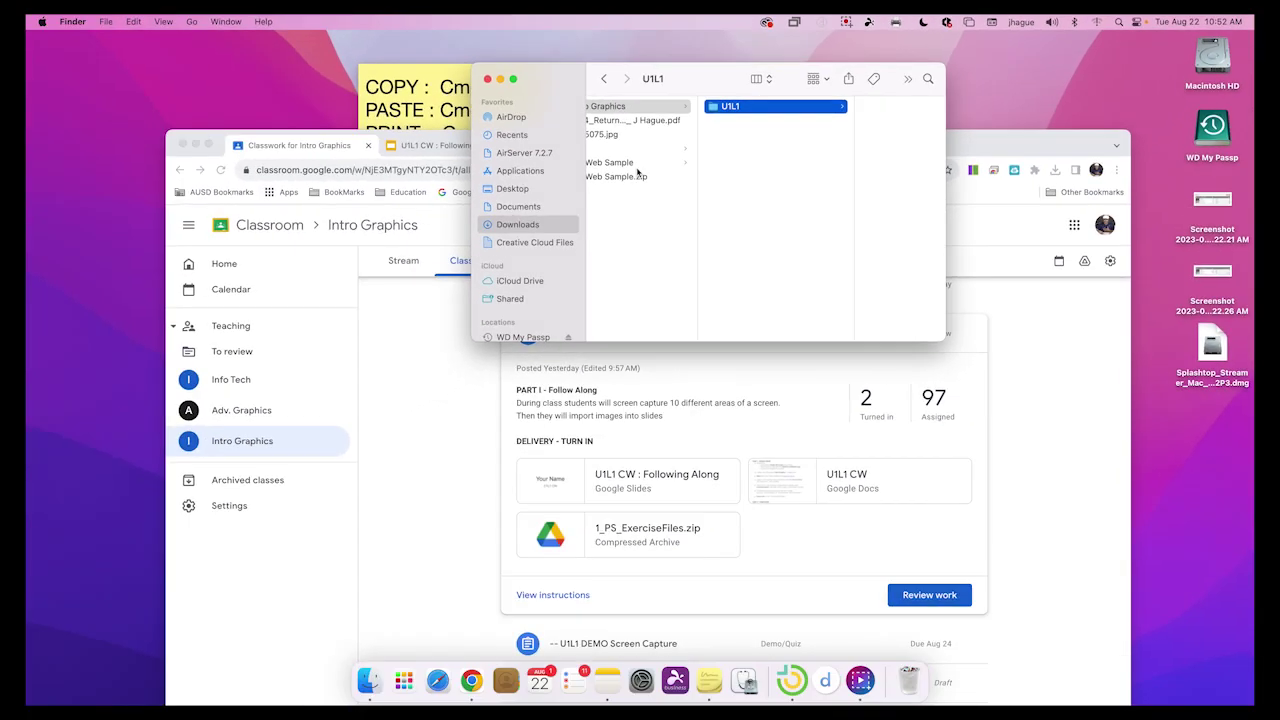
# - Switch to Chrome, close the leftover Google Drive virus scan warning page, and return to the Intro Graphics classwork
pyautogui.press('super+Tab')
pyautogui.press('super+Tab')
pyautogui.press('super+Tab')
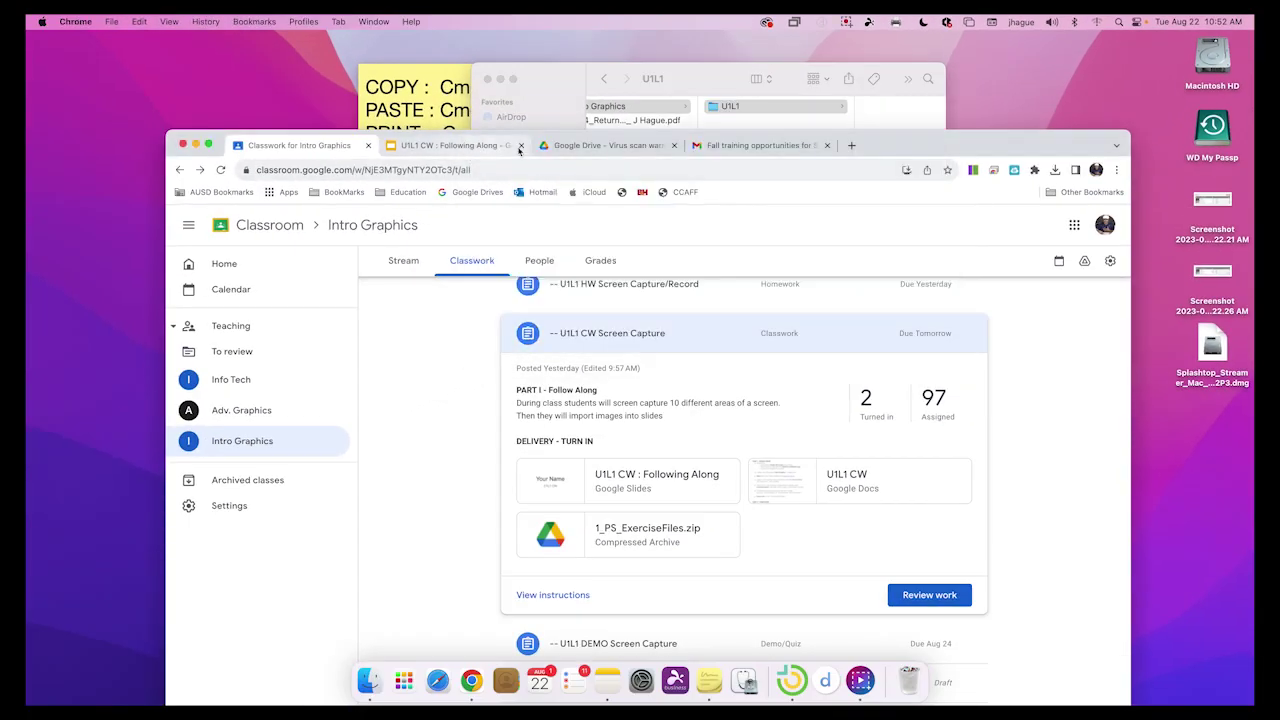
pyautogui.click(585, 147)
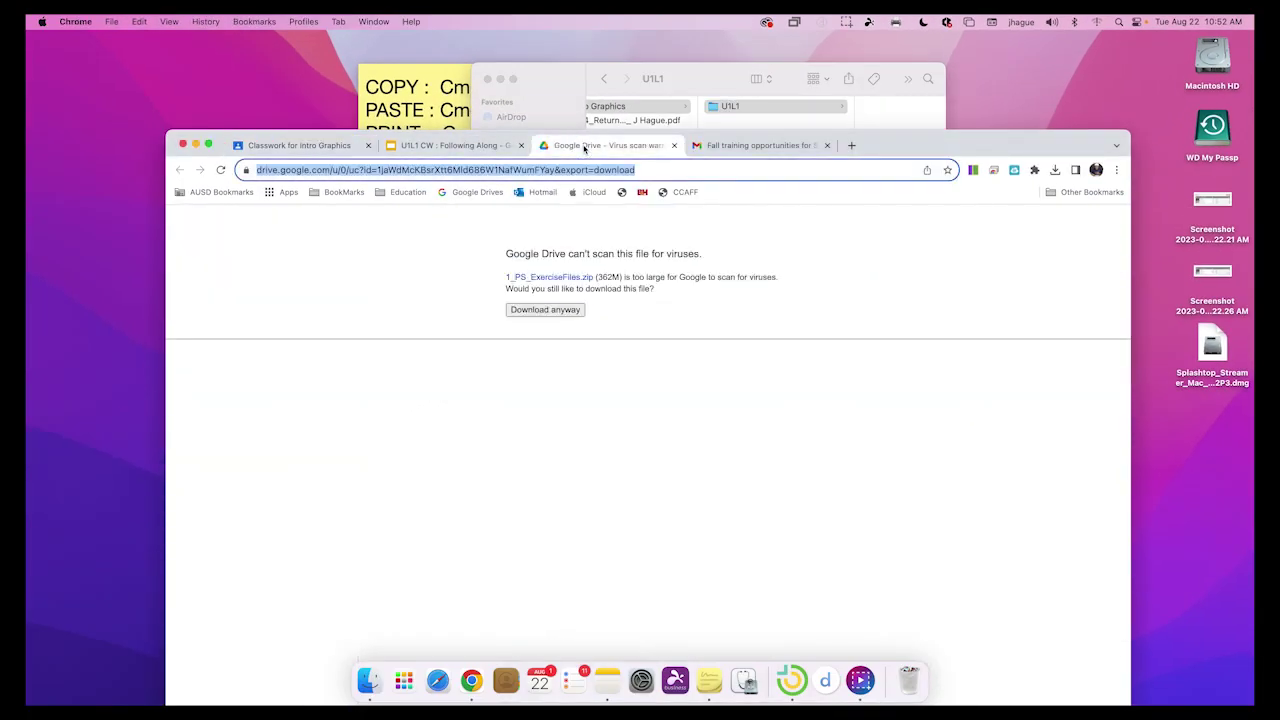
pyautogui.click(673, 145)
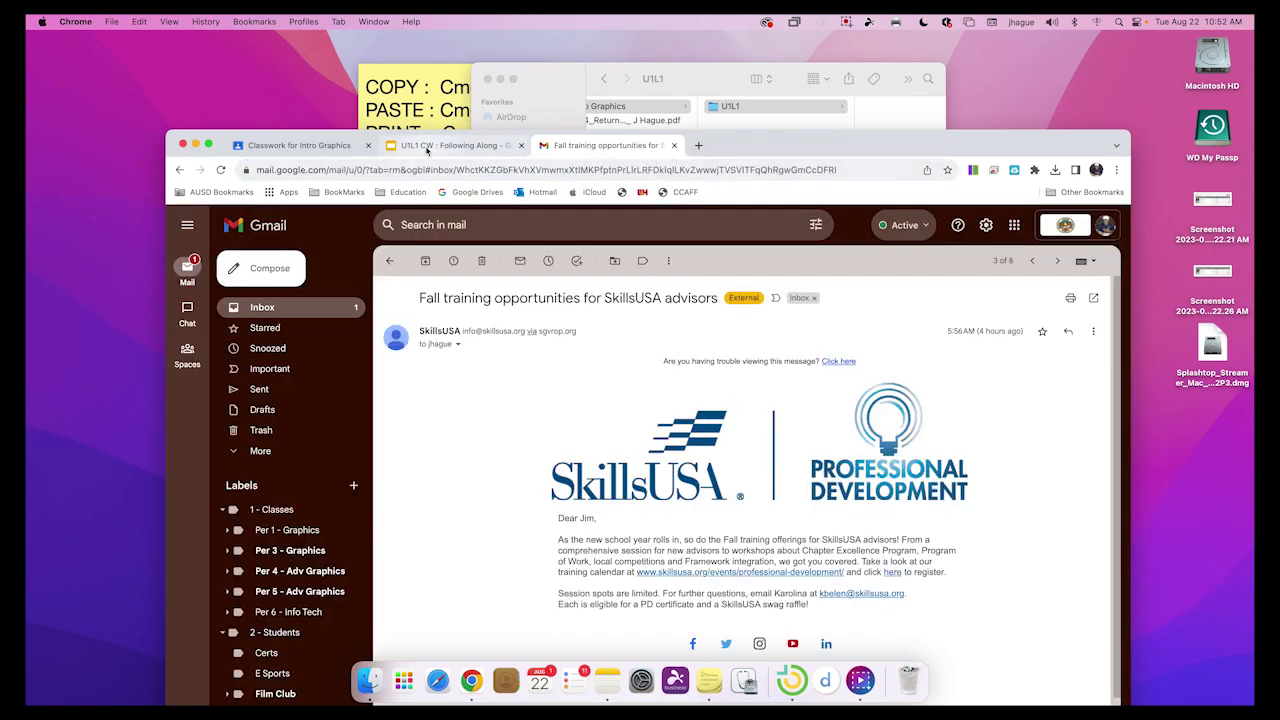
pyautogui.click(430, 147)
pyautogui.click(297, 146)
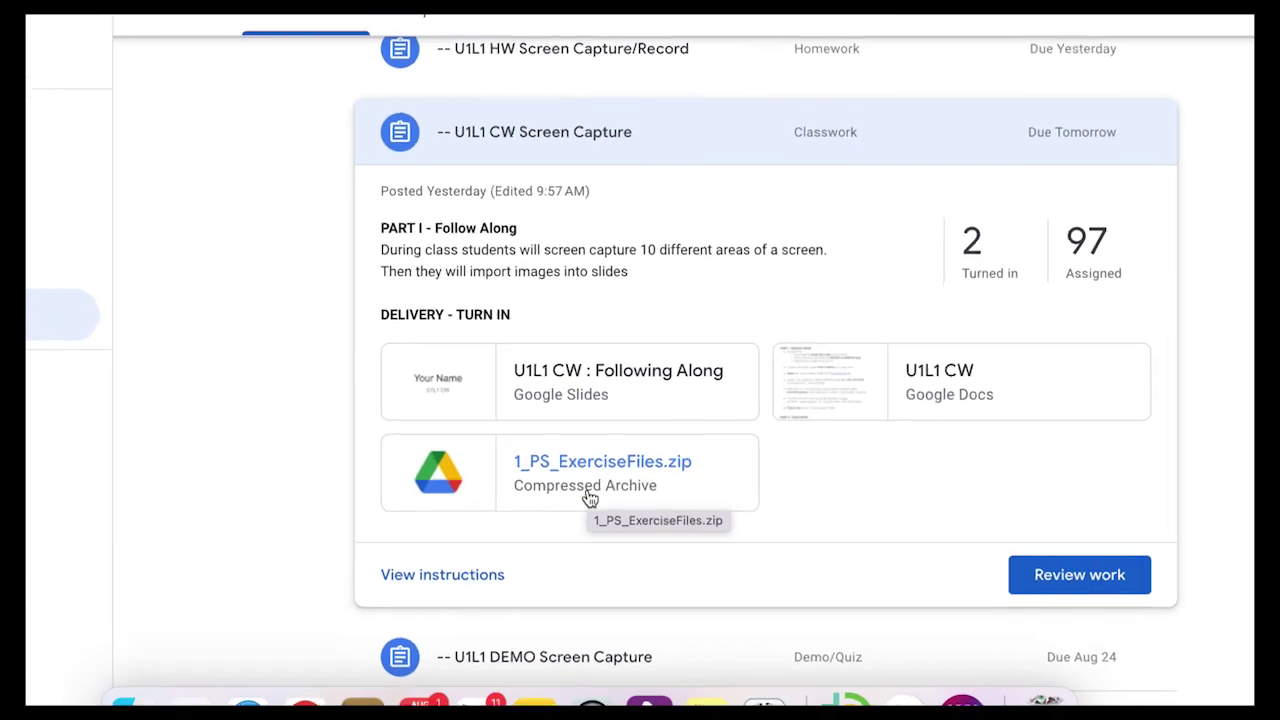
# - Open the 1_PS_ExerciseFiles.zip attachment in a new browser tab and download it despite the virus scan warning
pyautogui.rightClick(584, 476)
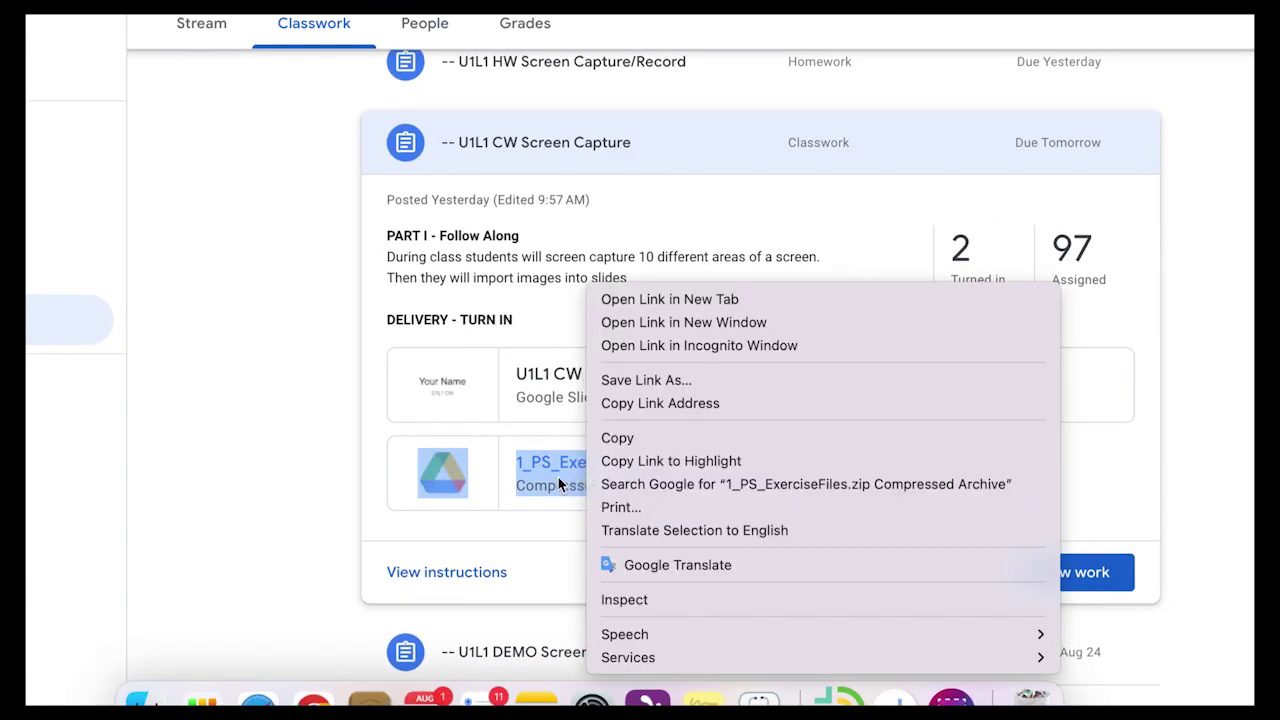
pyautogui.click(692, 299)
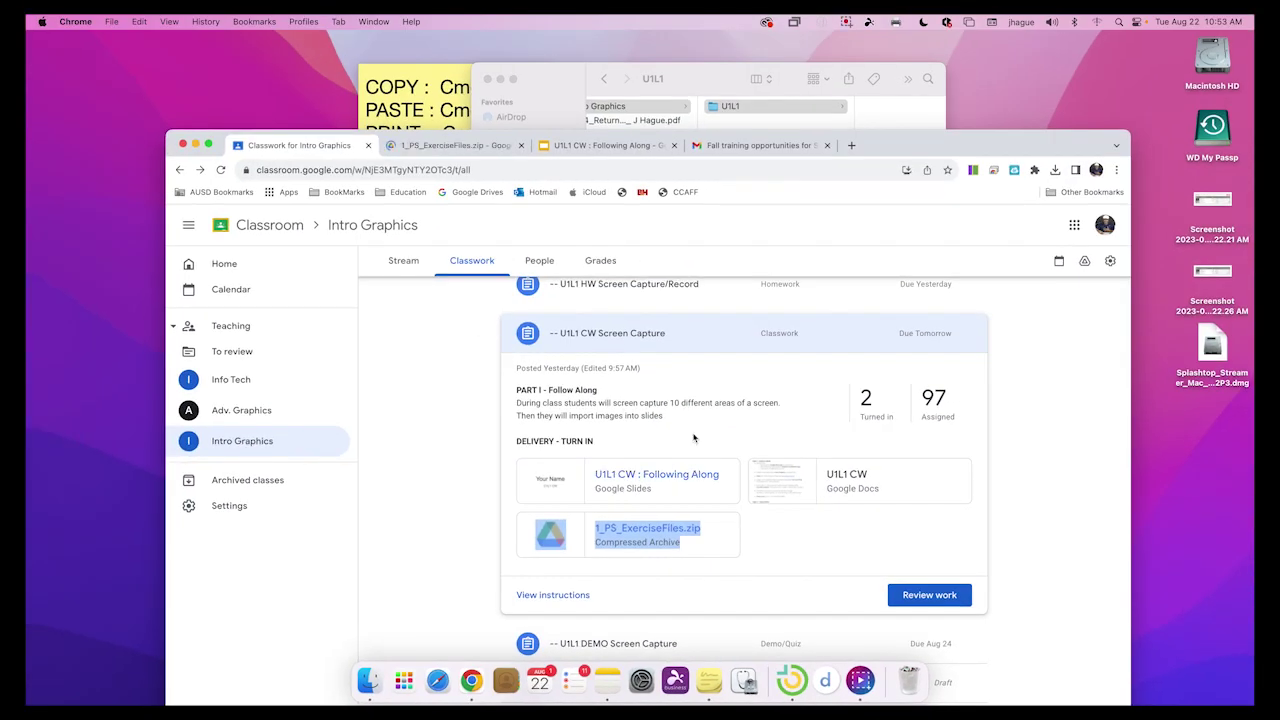
pyautogui.click(457, 146)
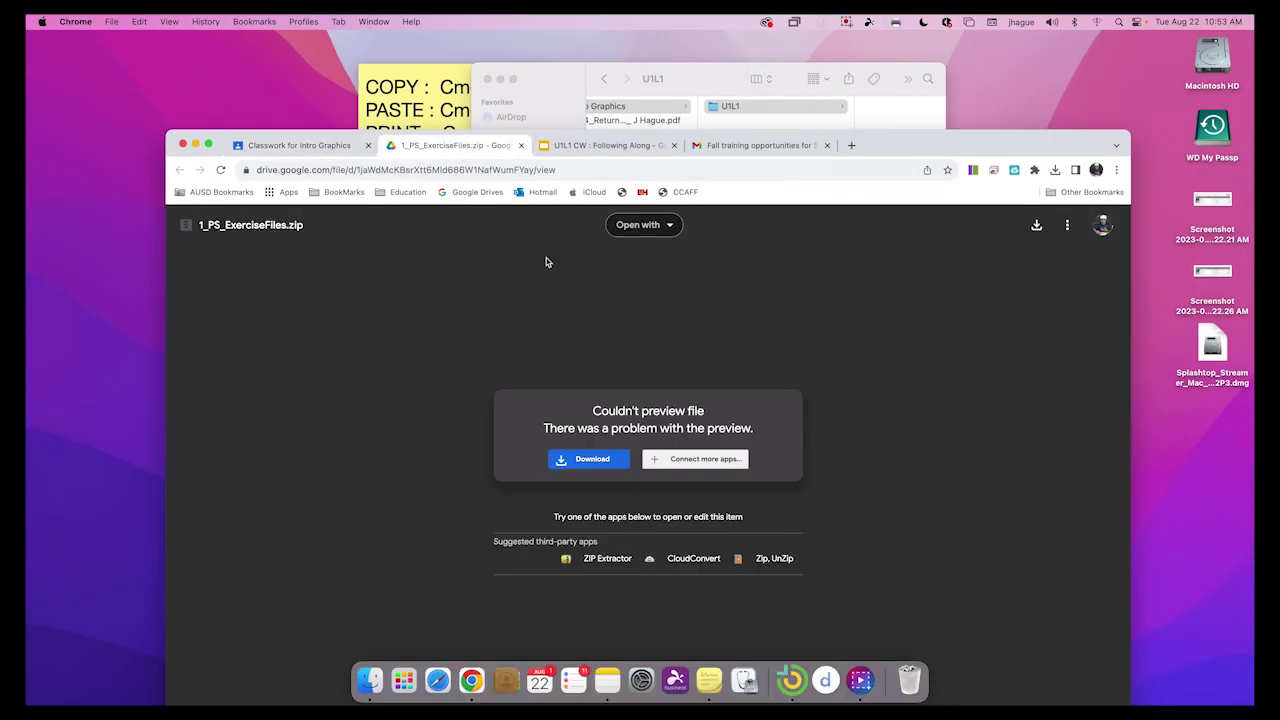
pyautogui.click(590, 462)
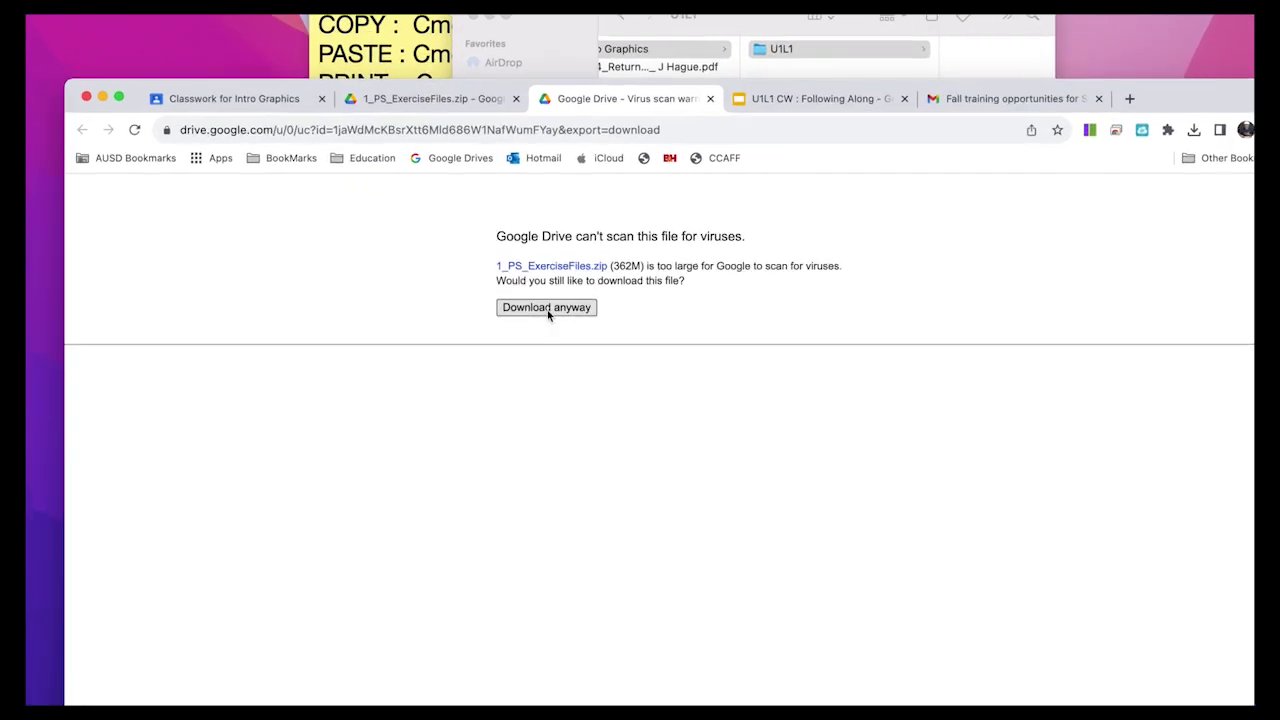
pyautogui.click(550, 307)
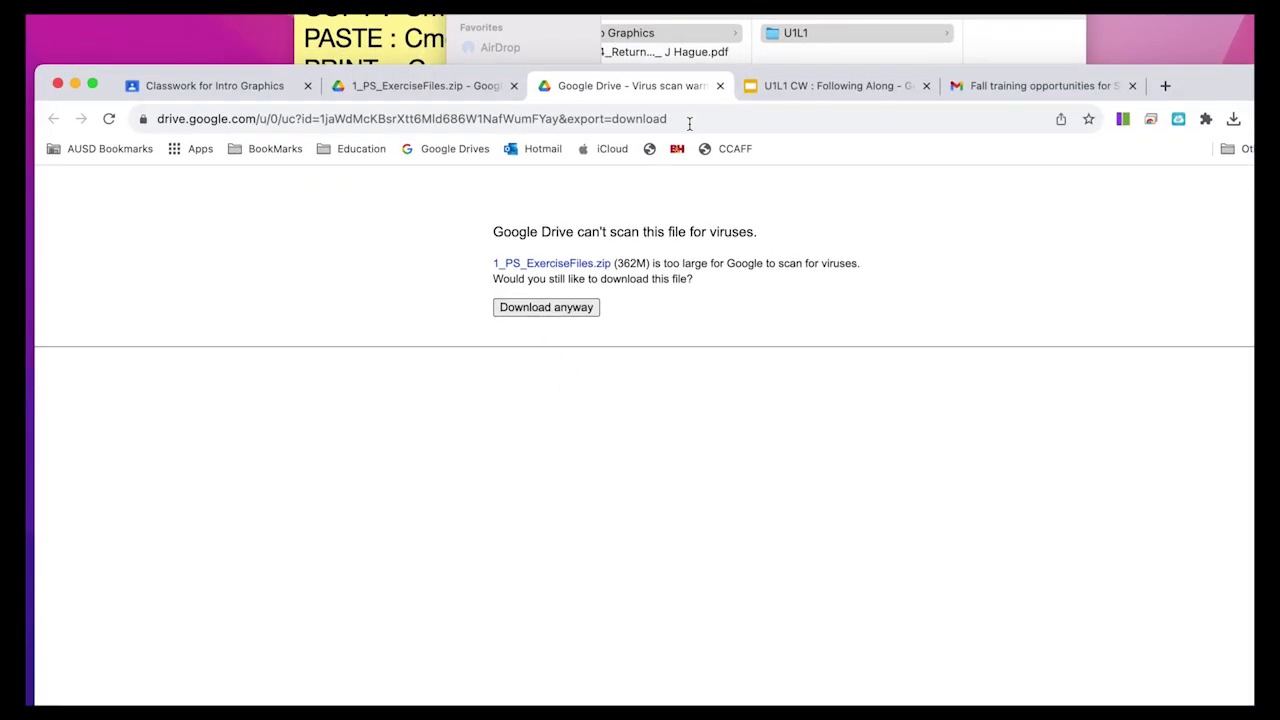
# - Close the virus scan warning and zip file pages, and return to the Intro Graphics classwork
pyautogui.click(720, 86)
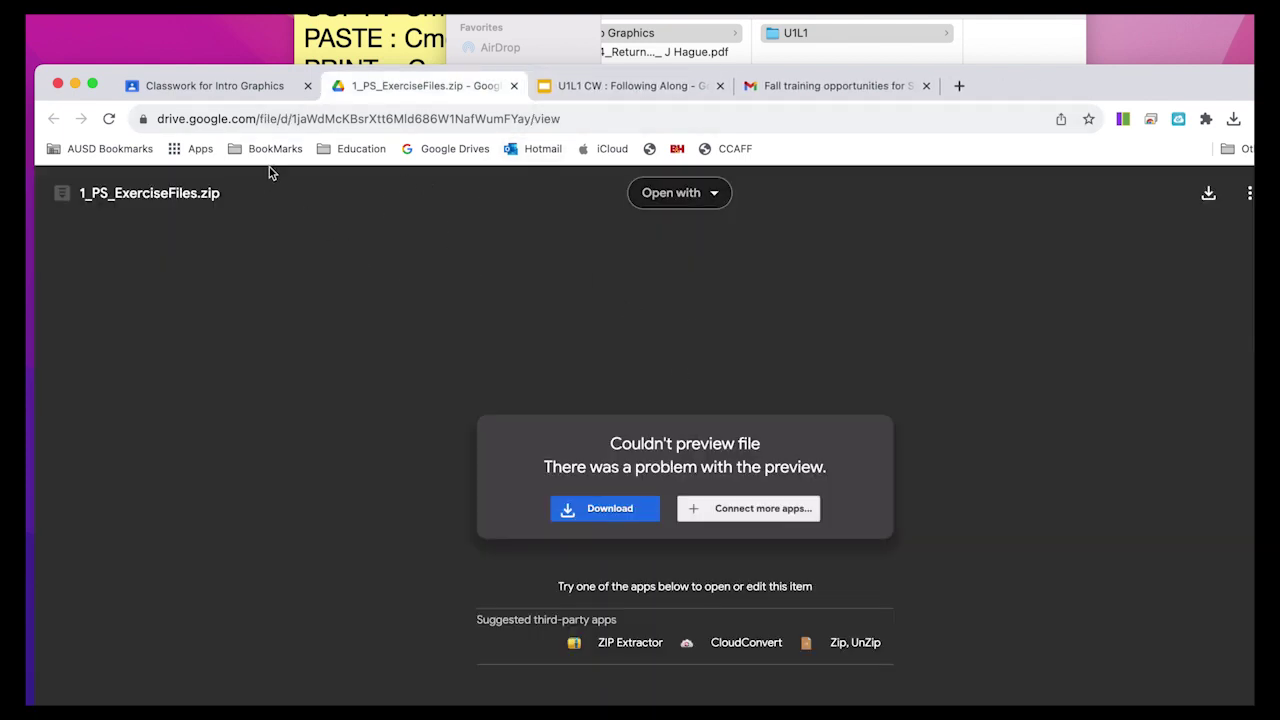
pyautogui.click(514, 86)
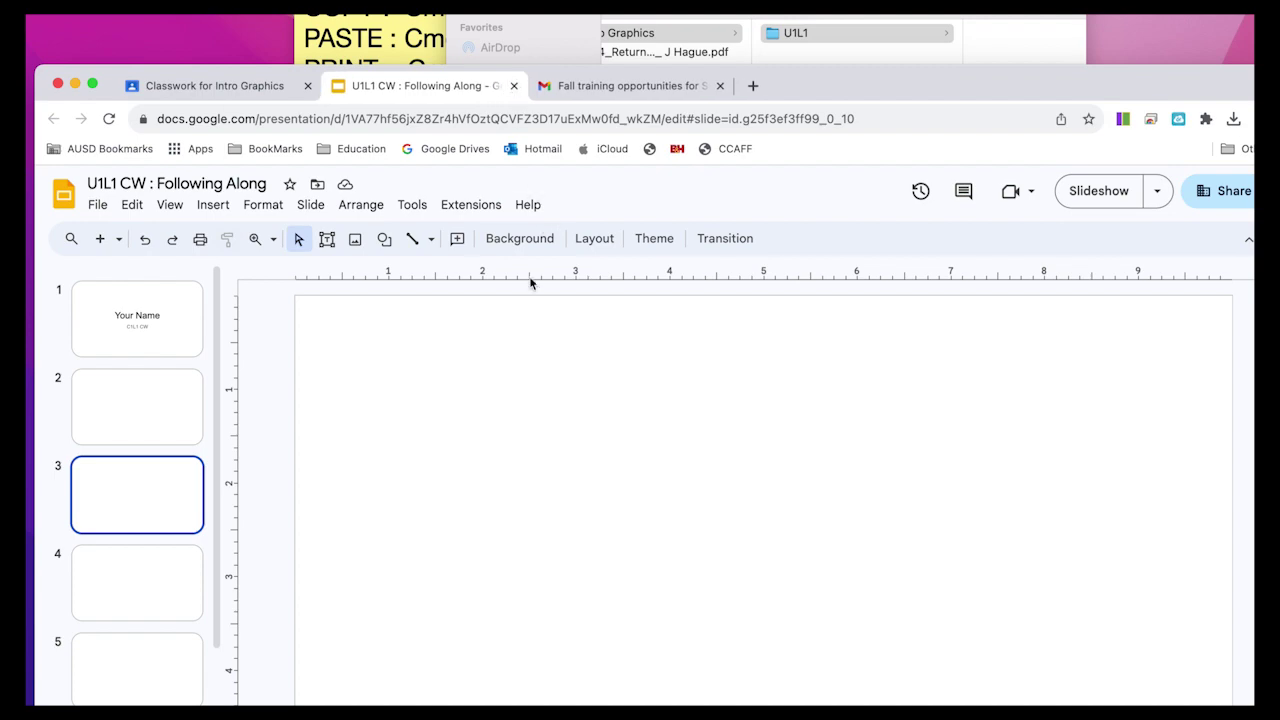
pyautogui.click(215, 86)
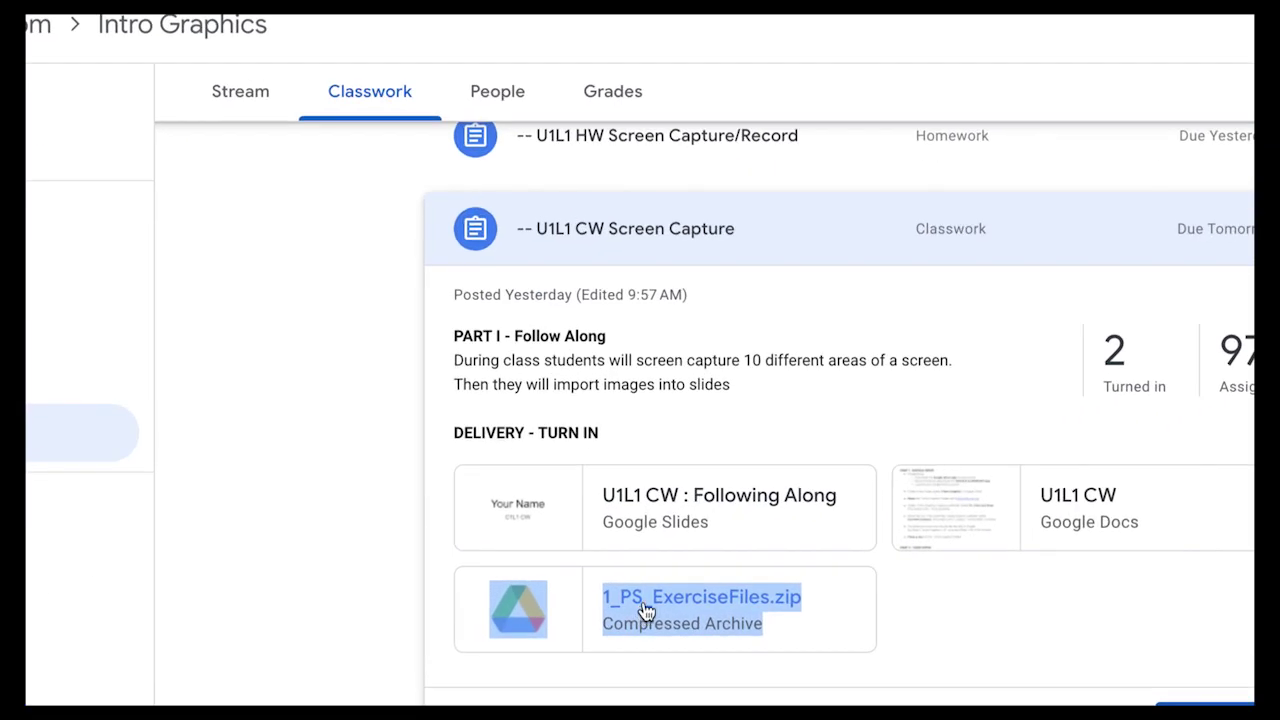
# - Preview the 1_PS_ExerciseFiles.zip attachment from the assignment and open that preview on its own Google Drive page
pyautogui.click(643, 612)
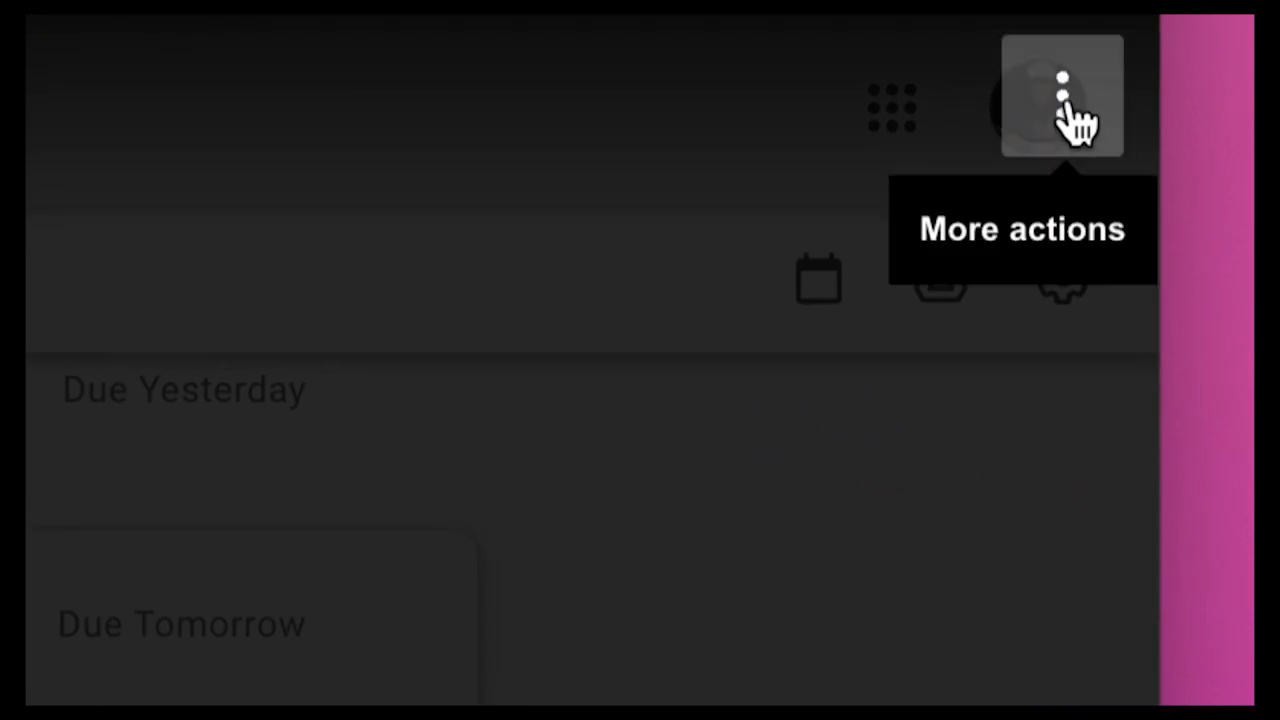
pyautogui.click(1065, 100)
pyautogui.click(745, 437)
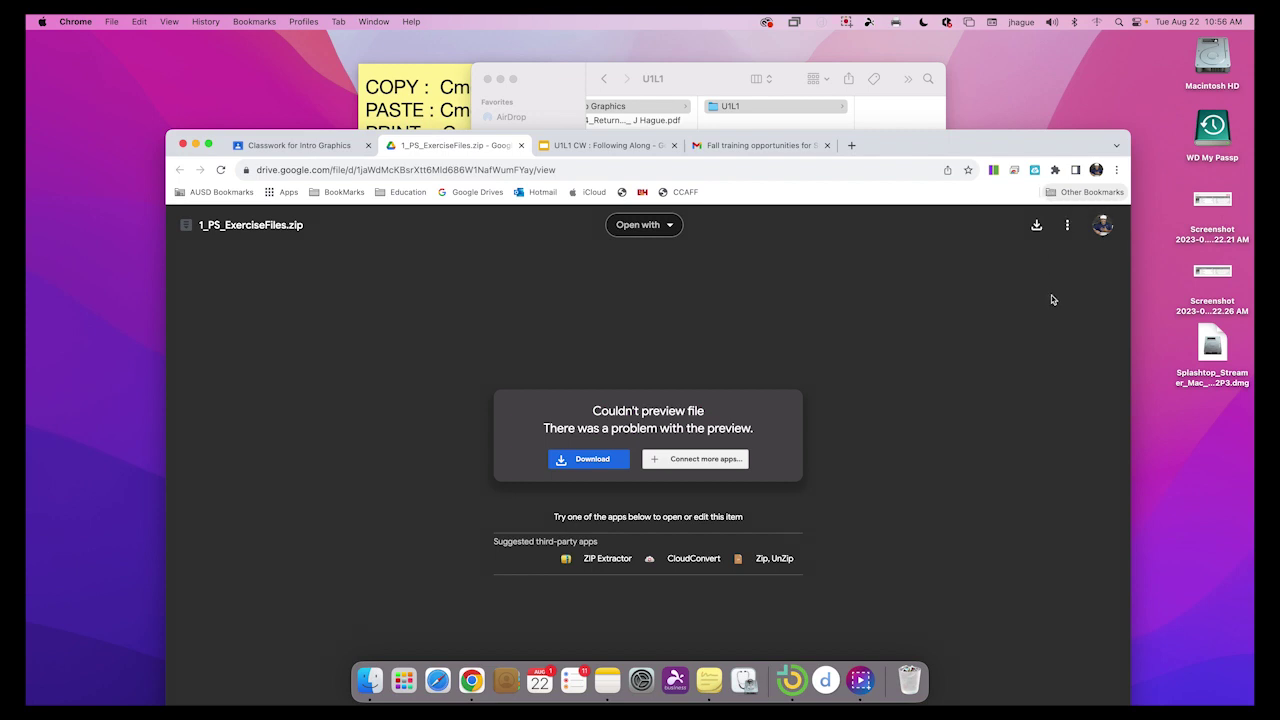
# - Download 1_PS_ExerciseFiles.zip from its Google Drive page, proceeding past the virus scan warning
pyautogui.click(590, 458)
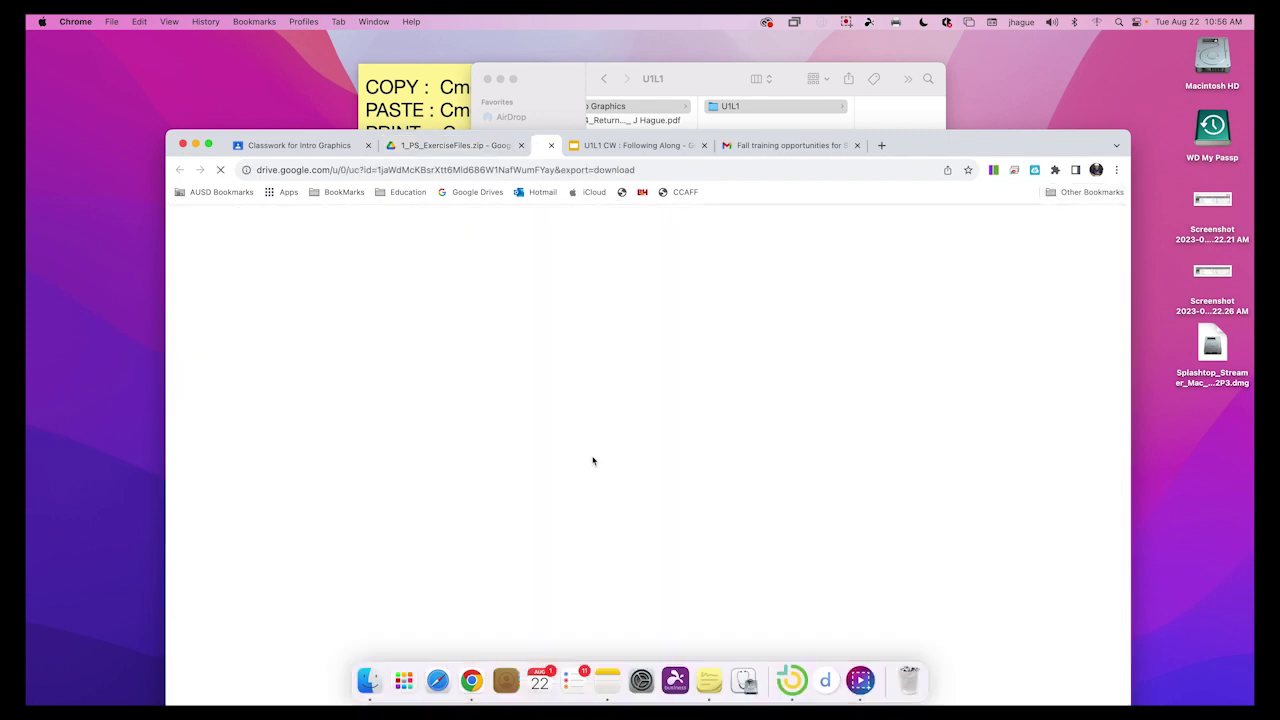
pyautogui.click(559, 318)
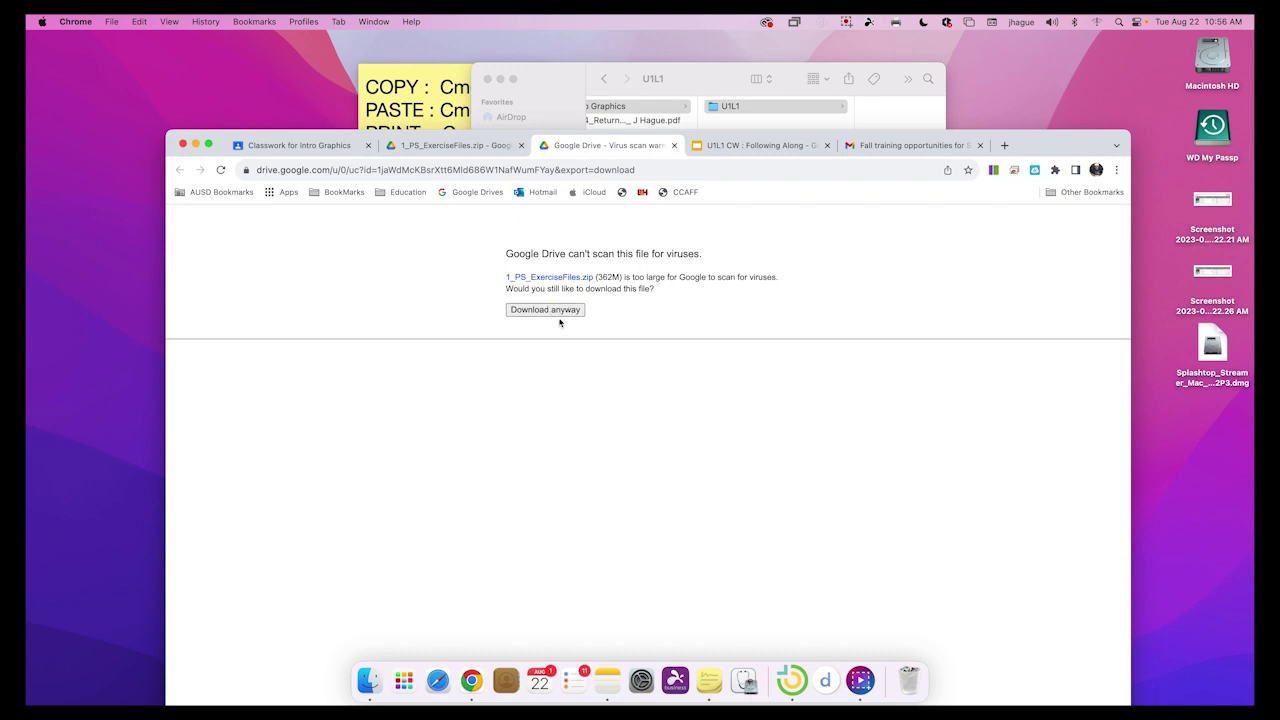
pyautogui.click(559, 320)
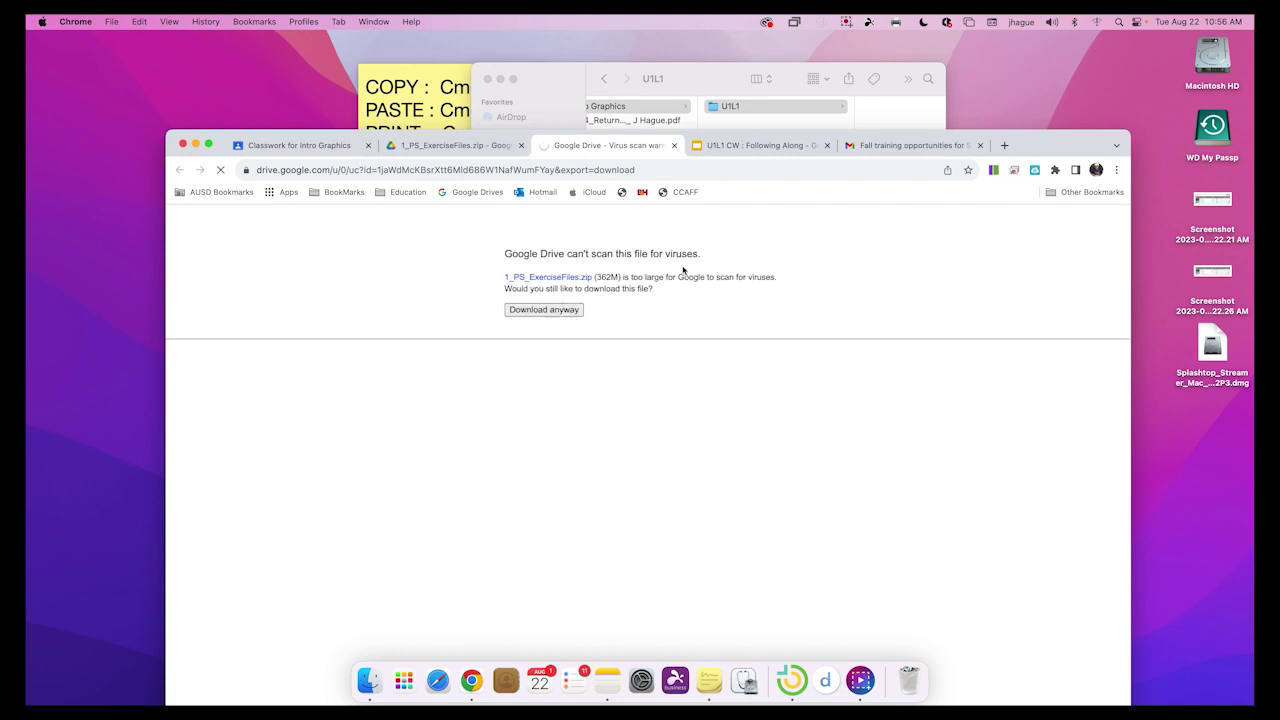
pyautogui.click(621, 118)
pyautogui.press('super+Tab')
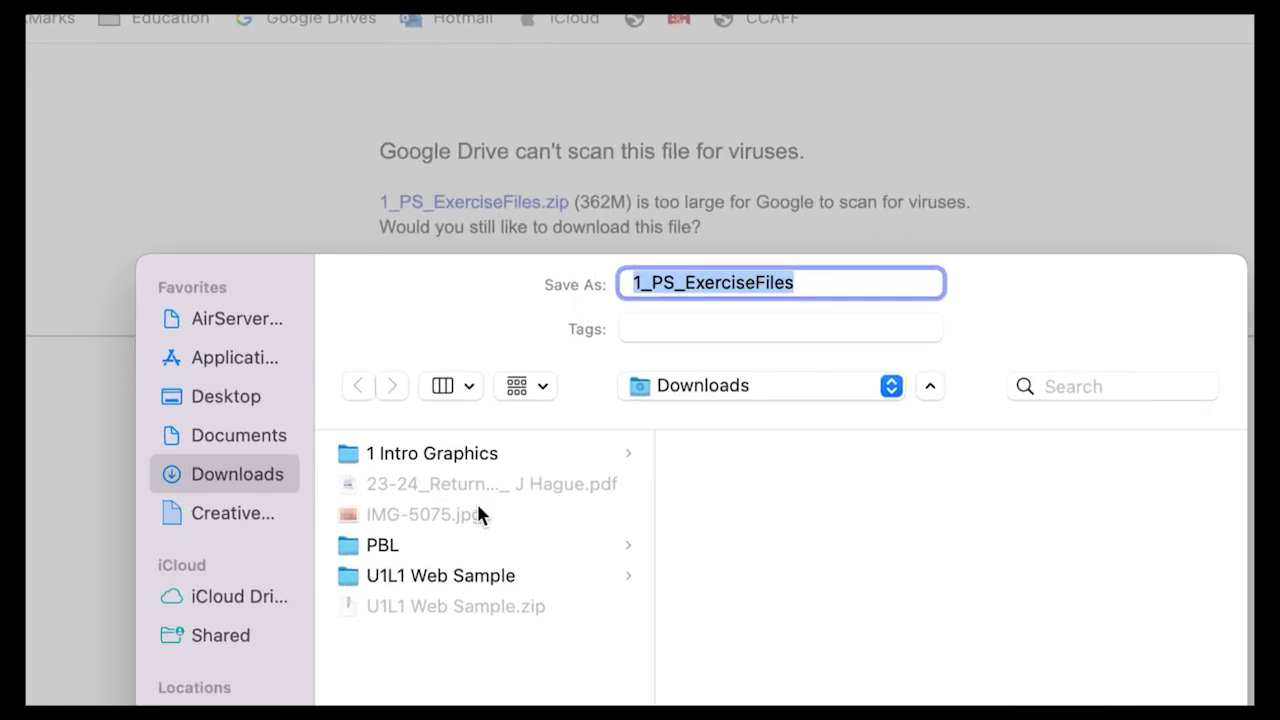
pyautogui.click(443, 458)
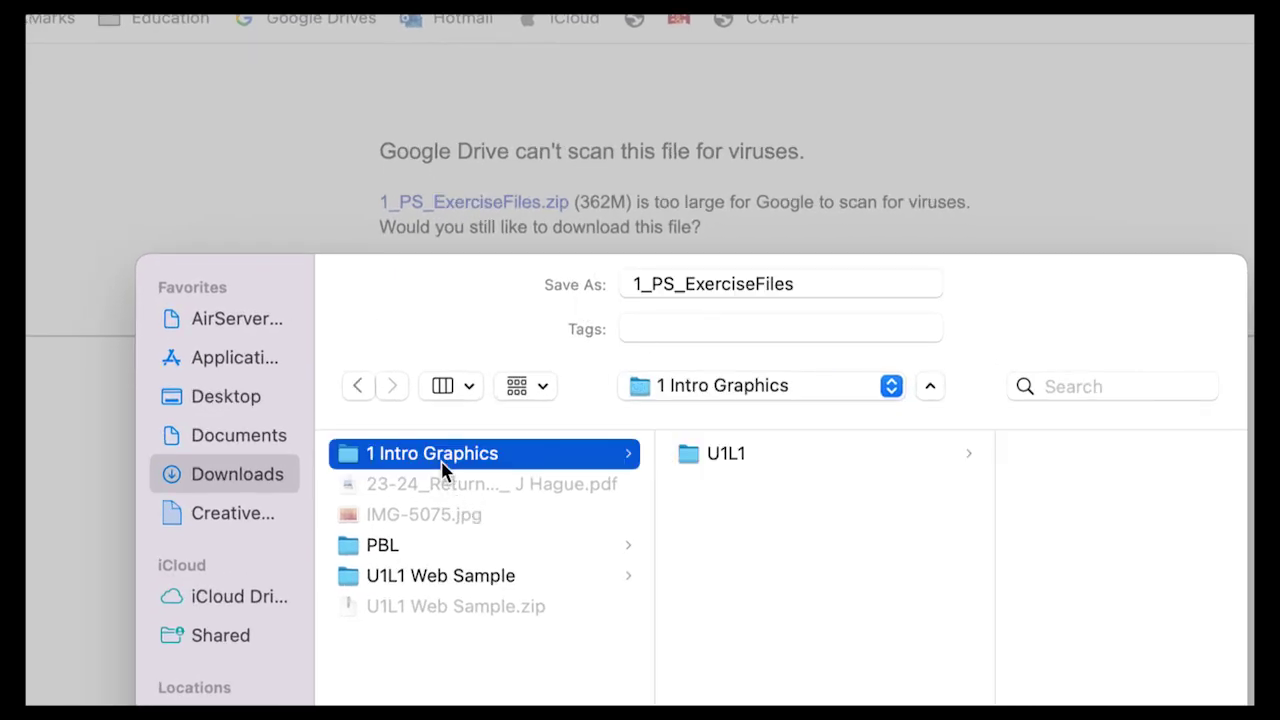
pyautogui.click(408, 656)
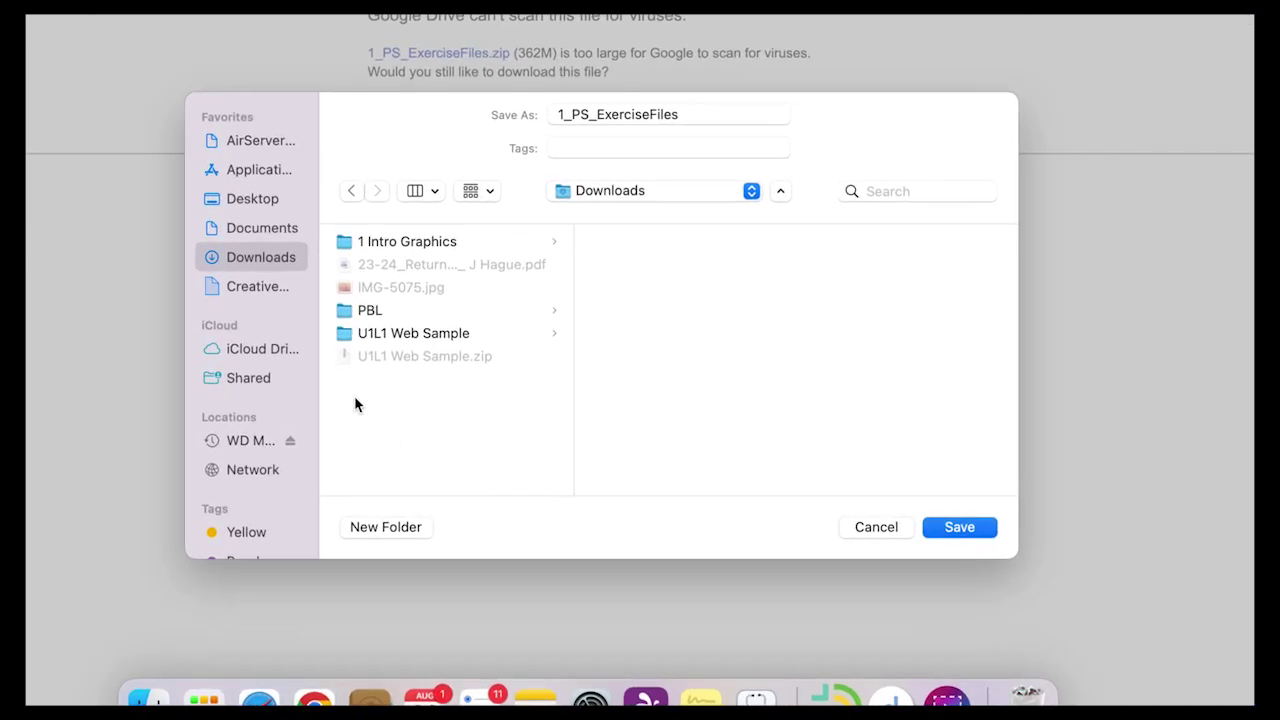
pyautogui.click(875, 527)
# - Download the zip again and save it as 1_PS_ExerciseFiles in the Downloads folder
pyautogui.click(435, 107)
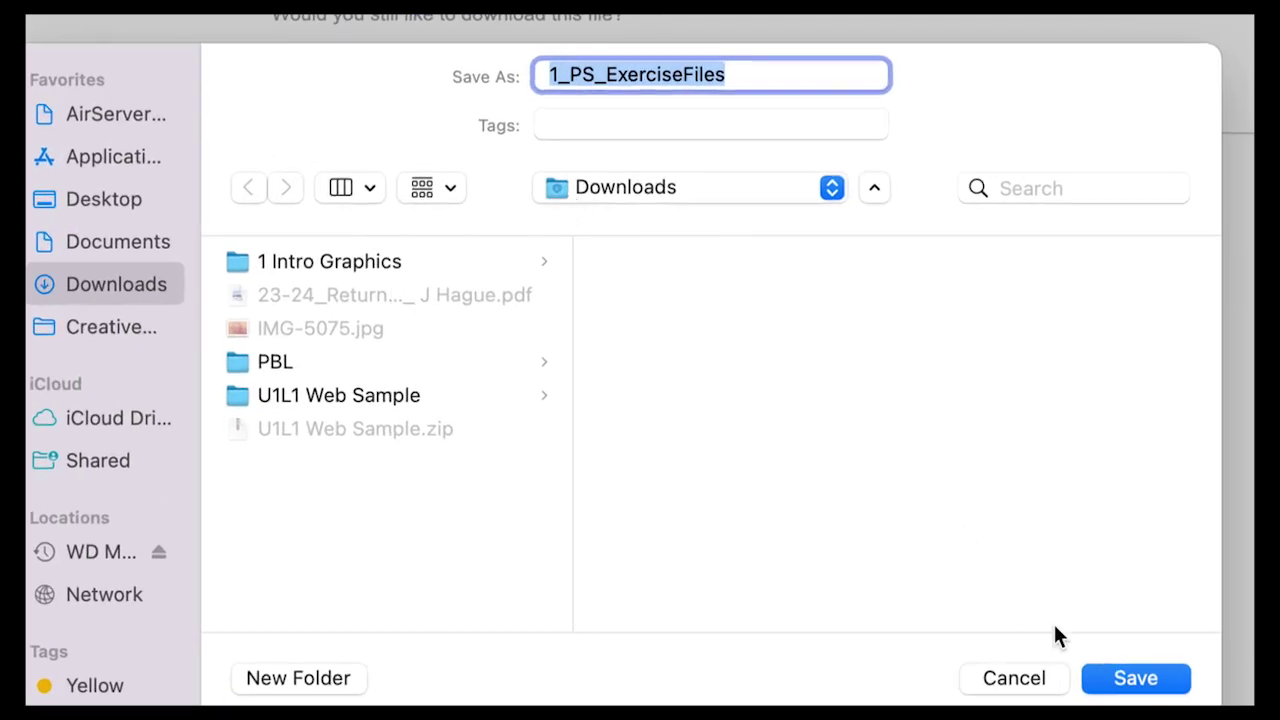
pyautogui.click(349, 270)
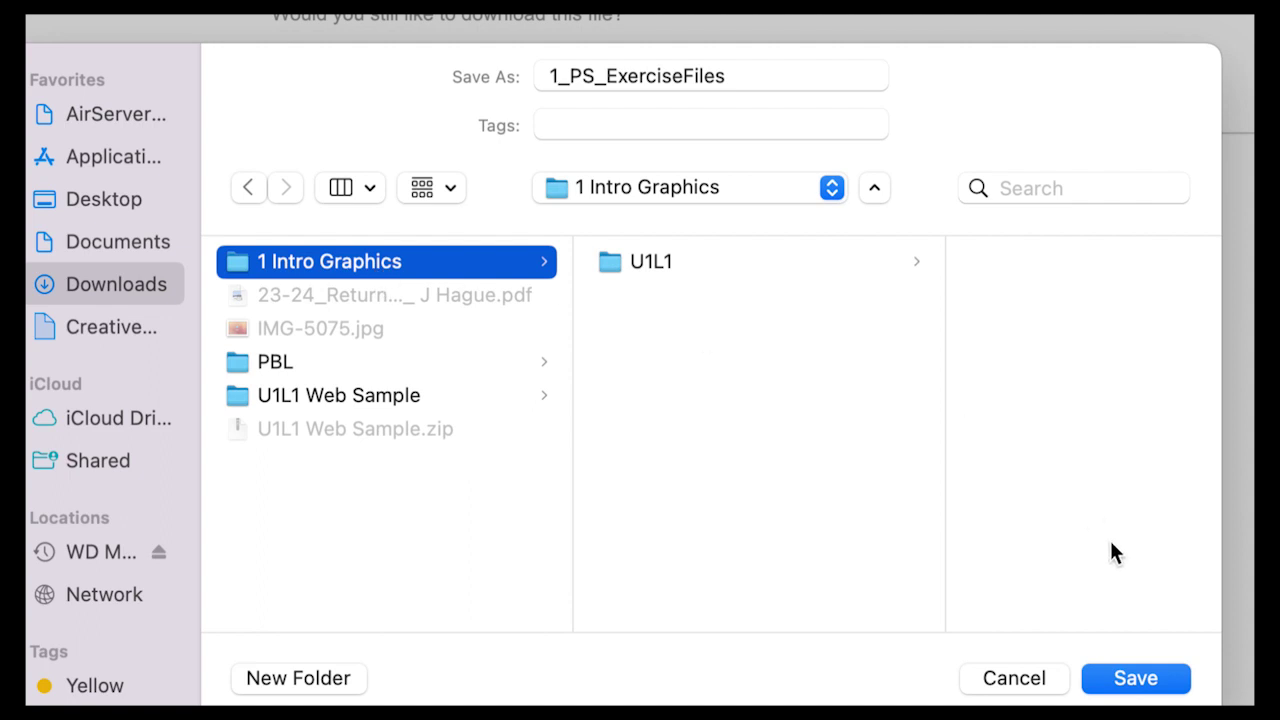
pyautogui.click(392, 545)
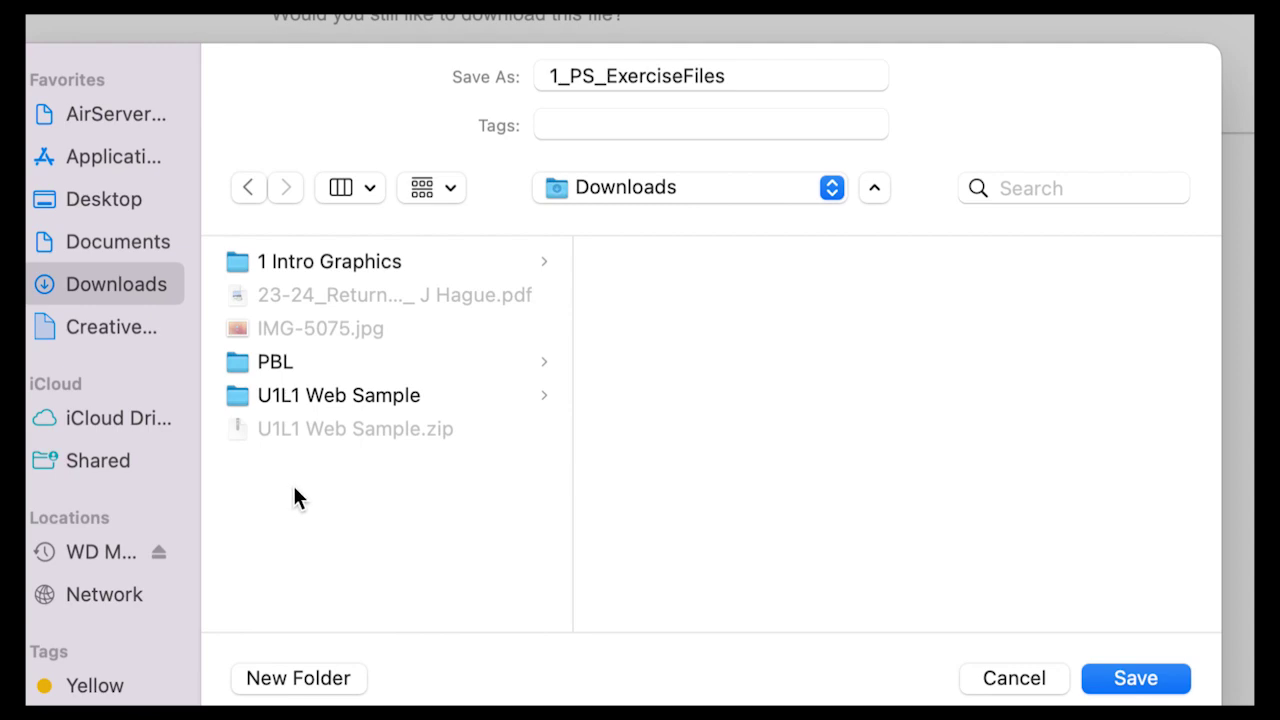
pyautogui.click(1135, 678)
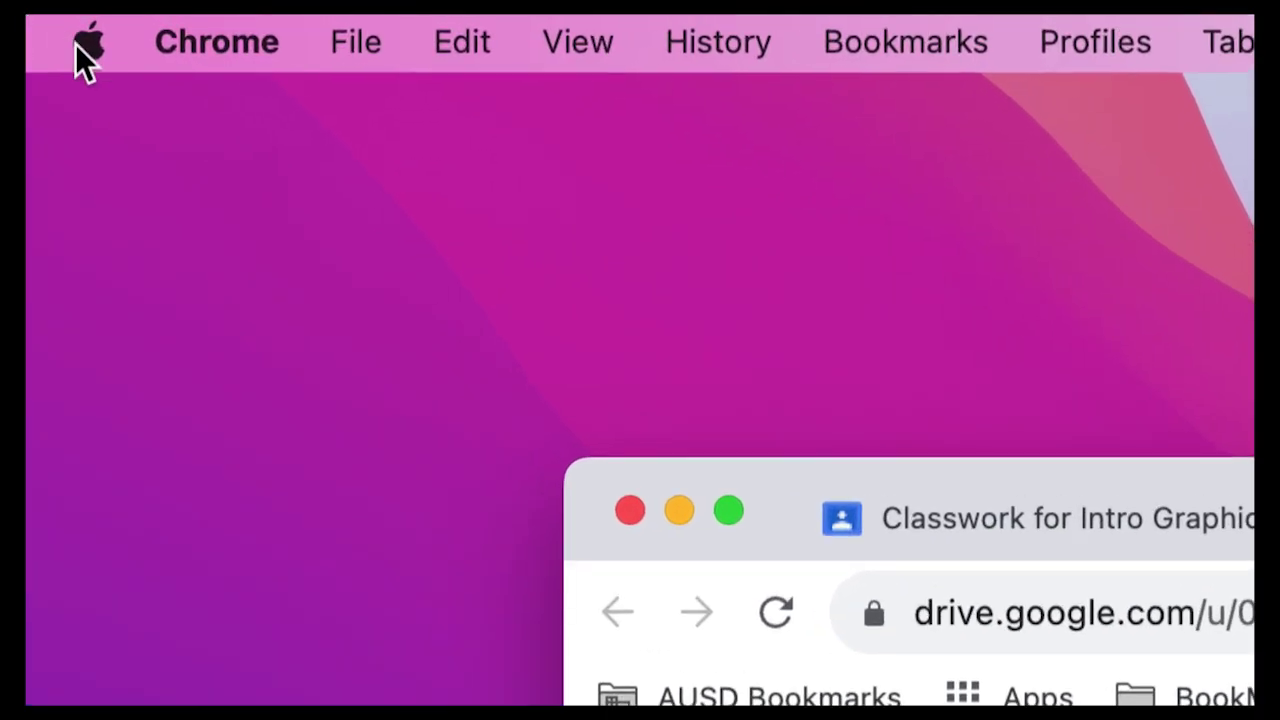
# - Switch to System Settings and open the Zoom options of the Accessibility settings
pyautogui.click(41, 21)
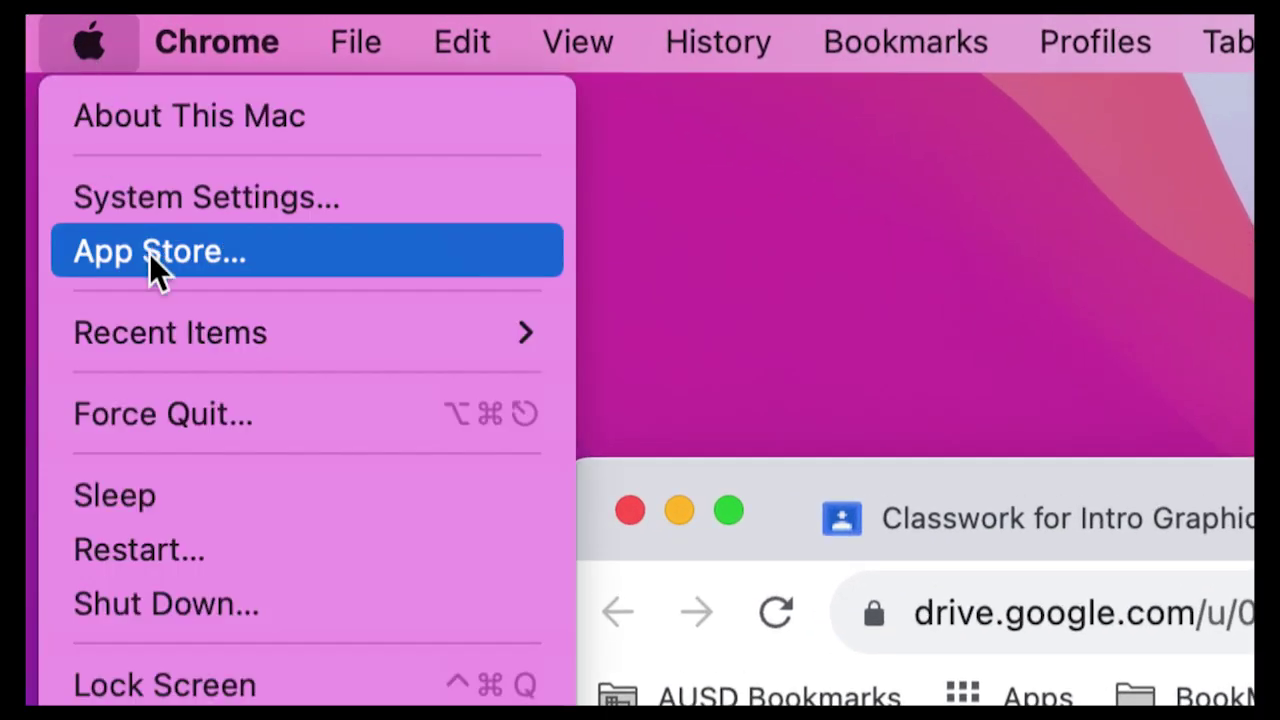
pyautogui.click(152, 212)
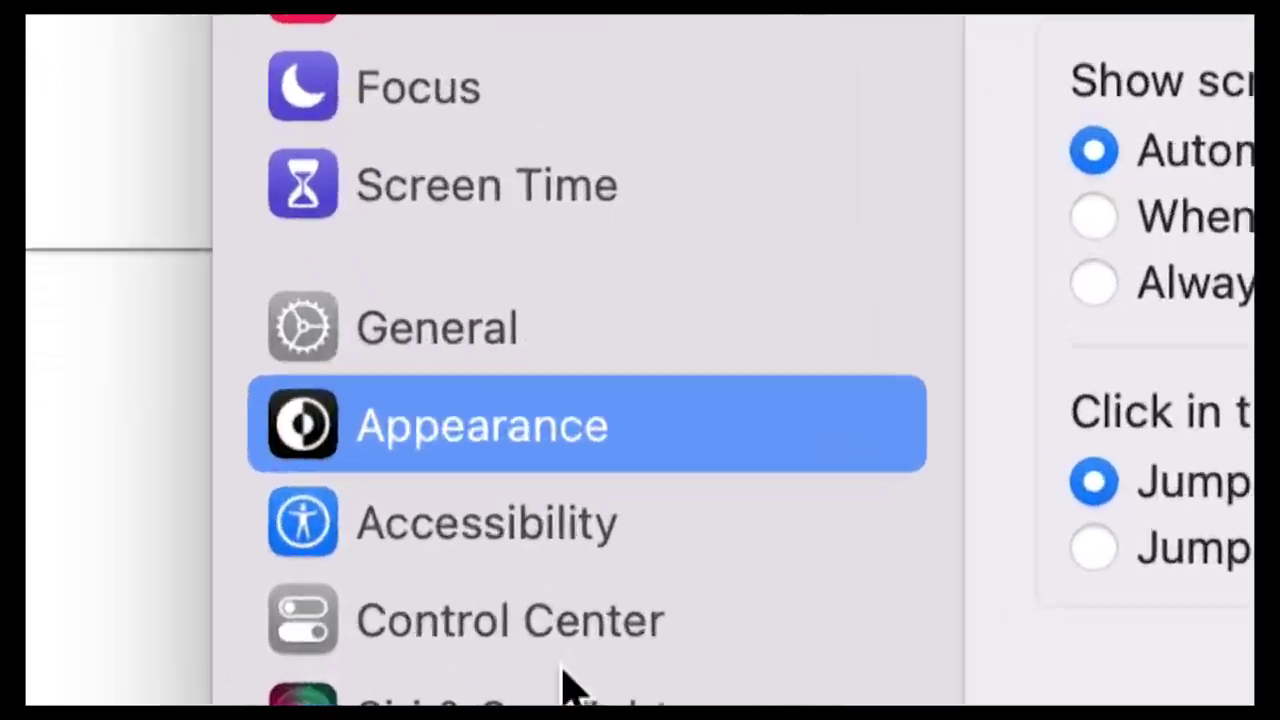
pyautogui.scroll(-2, 619, 630)
pyautogui.scroll(-3, 525, 650)
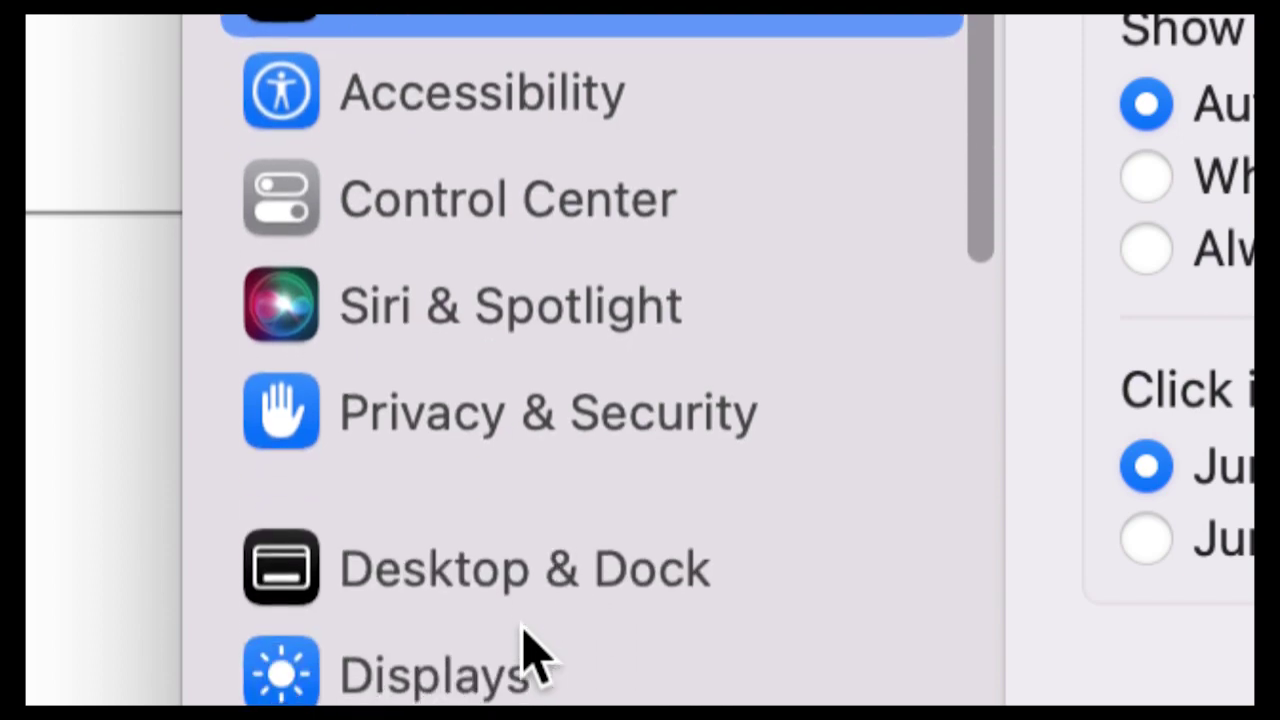
pyautogui.click(433, 108)
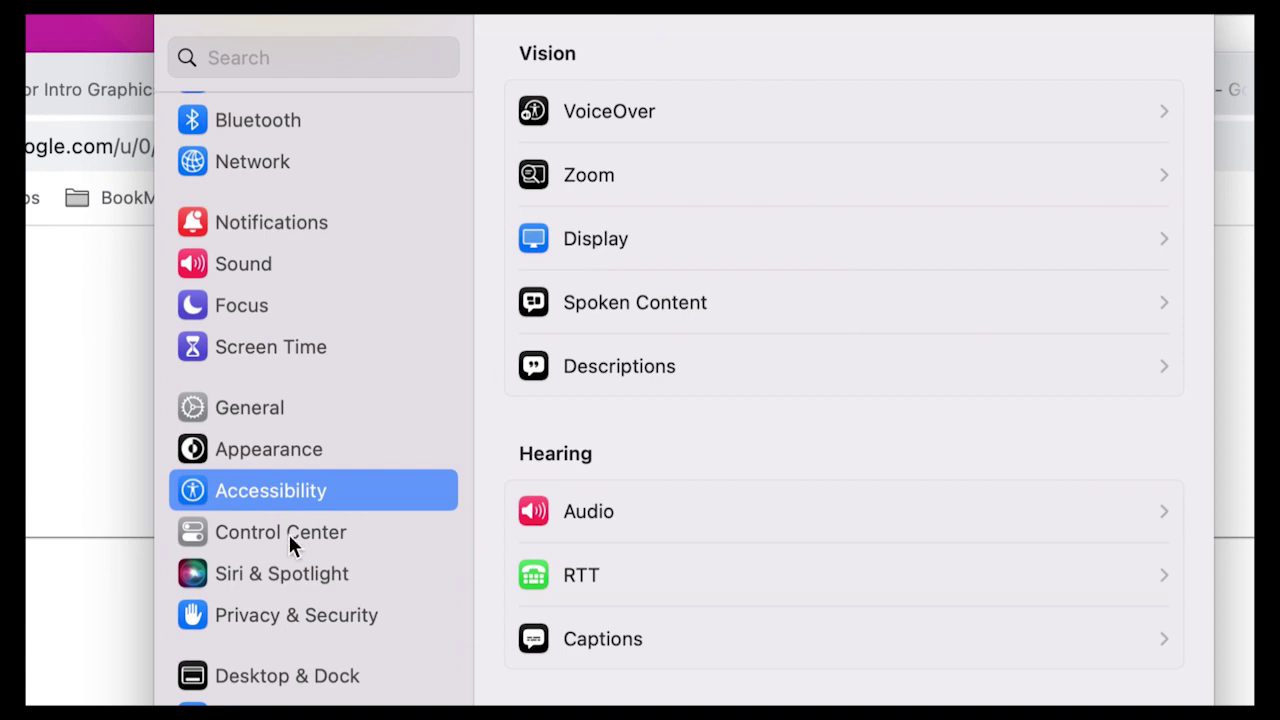
pyautogui.click(697, 186)
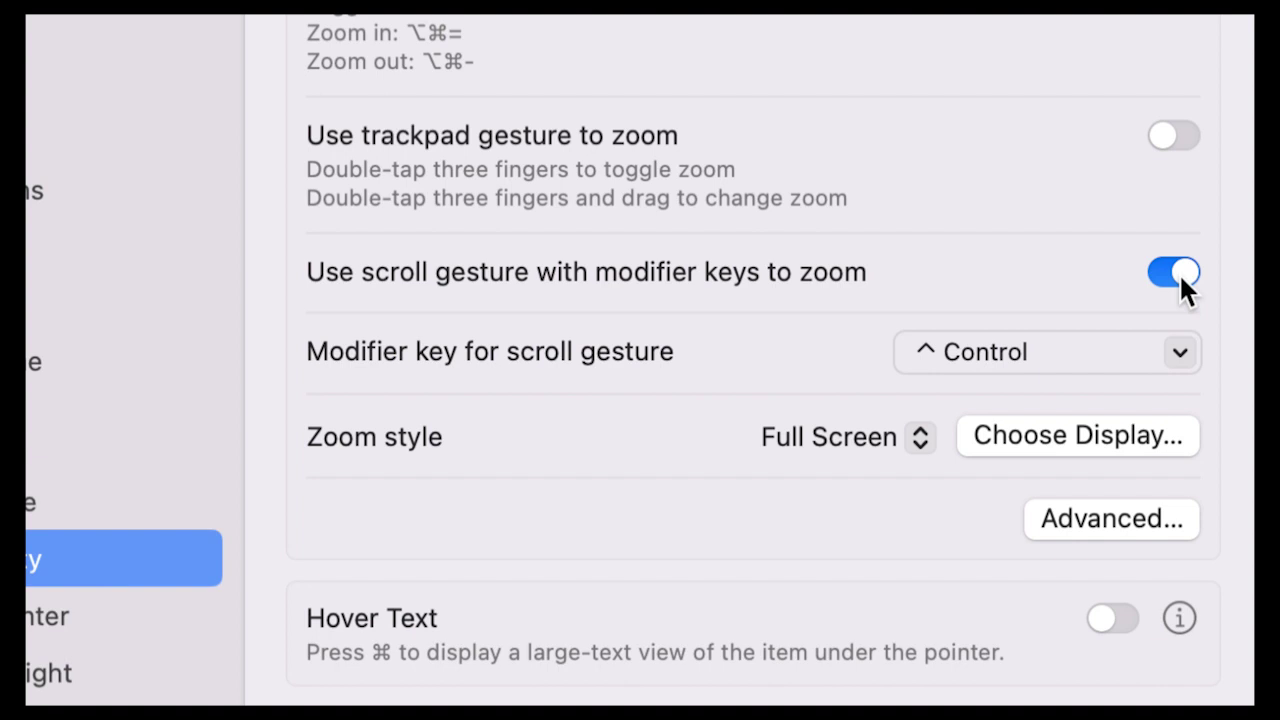
# - Clear the modifier for the scroll zoom gesture and set it to Control
pyautogui.click(1100, 343)
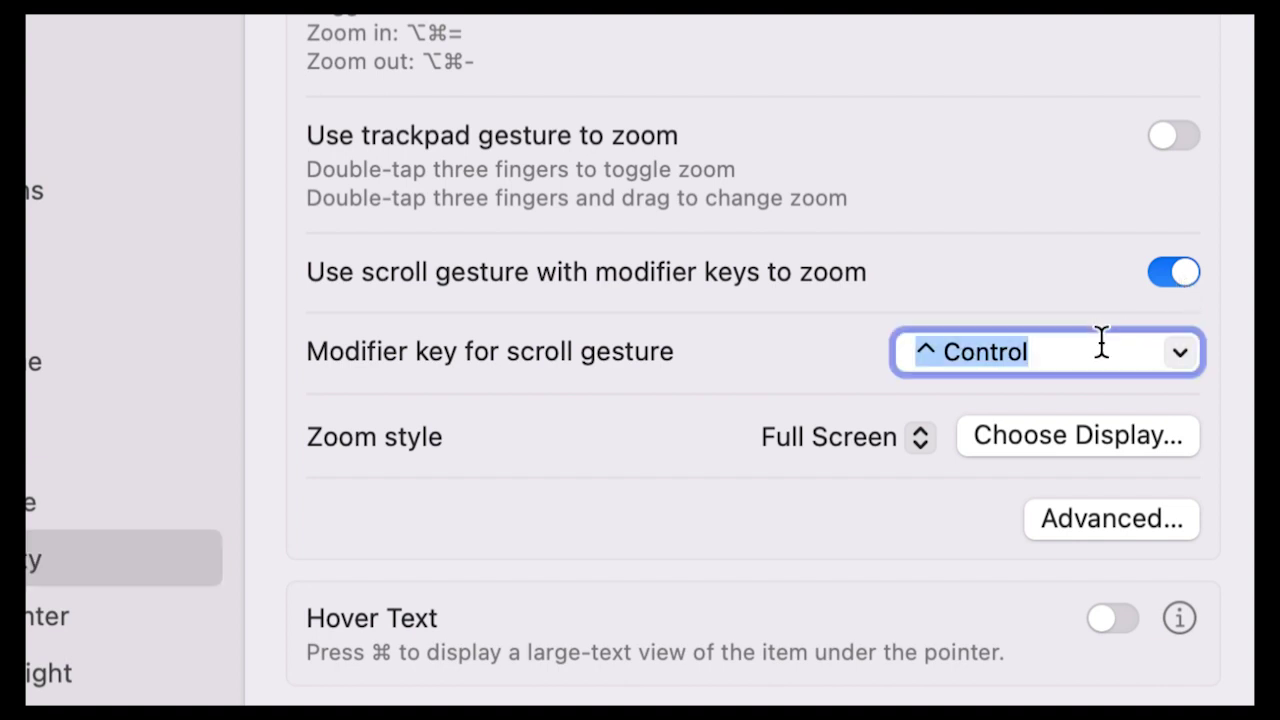
pyautogui.click(1178, 352)
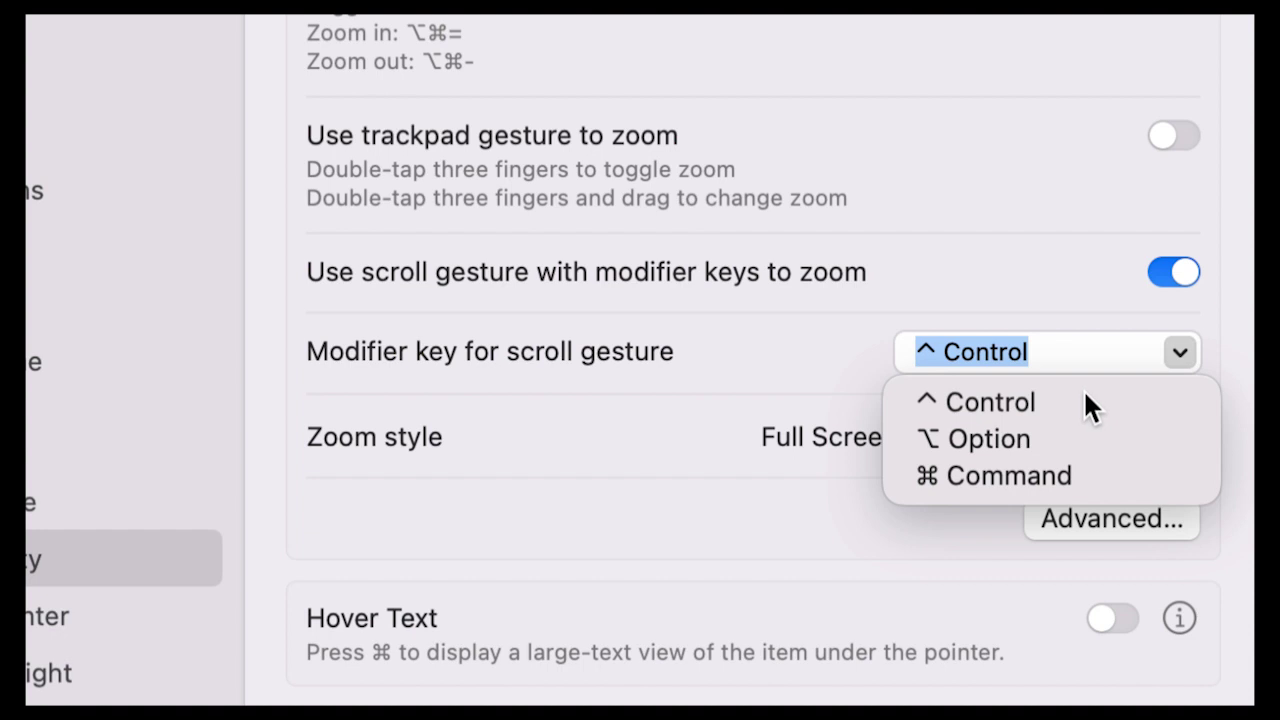
pyautogui.click(835, 358)
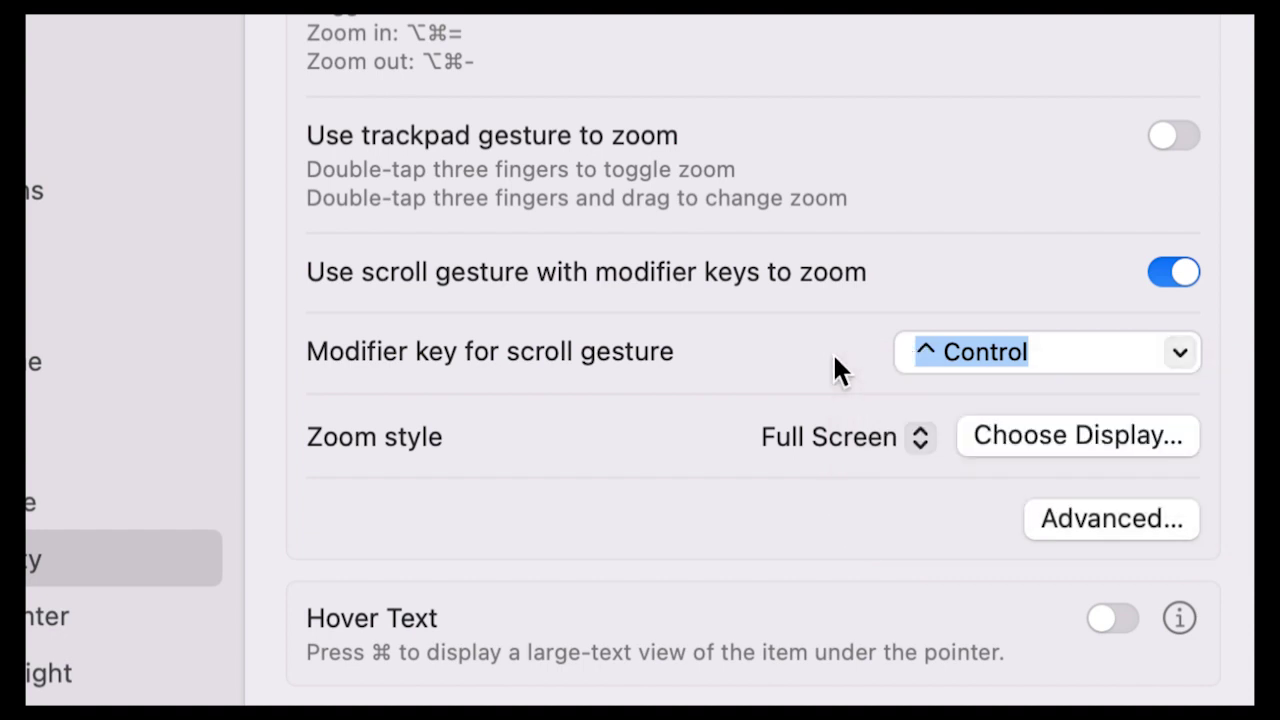
pyautogui.scroll(1, 834, 357)
pyautogui.scroll(-1, 834, 357)
pyautogui.press('BackSpace')
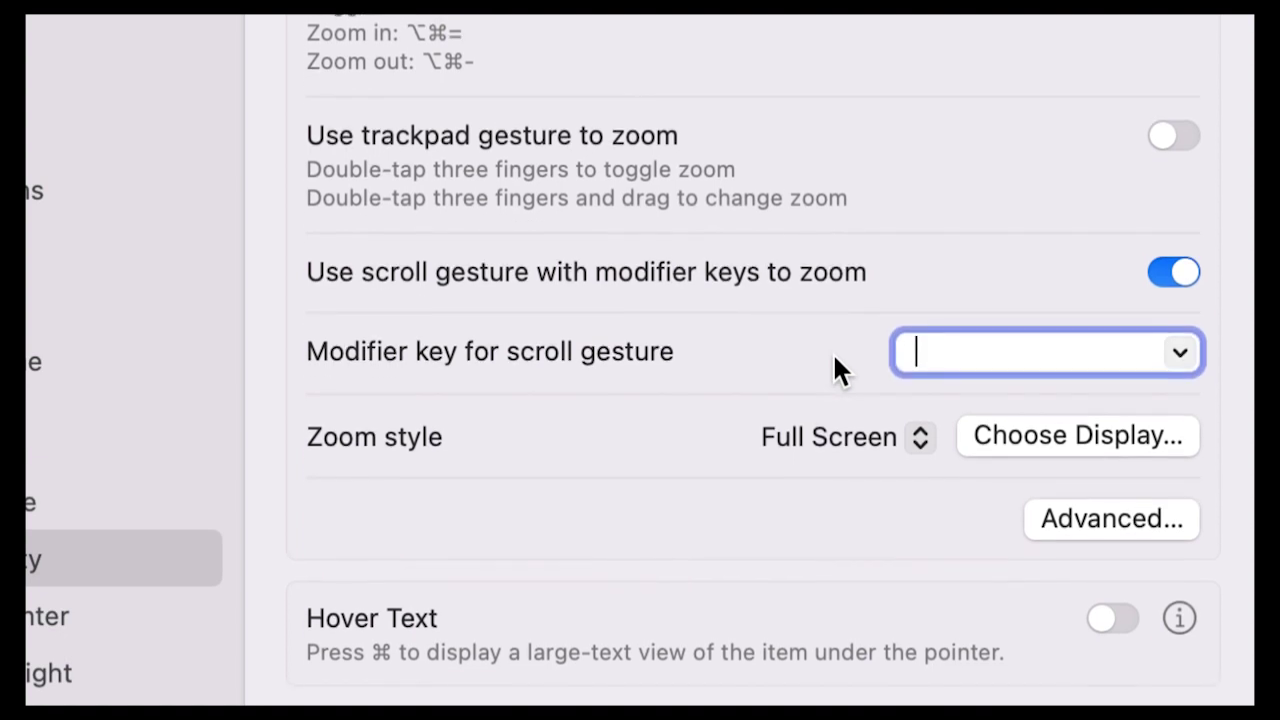
pyautogui.click(1178, 356)
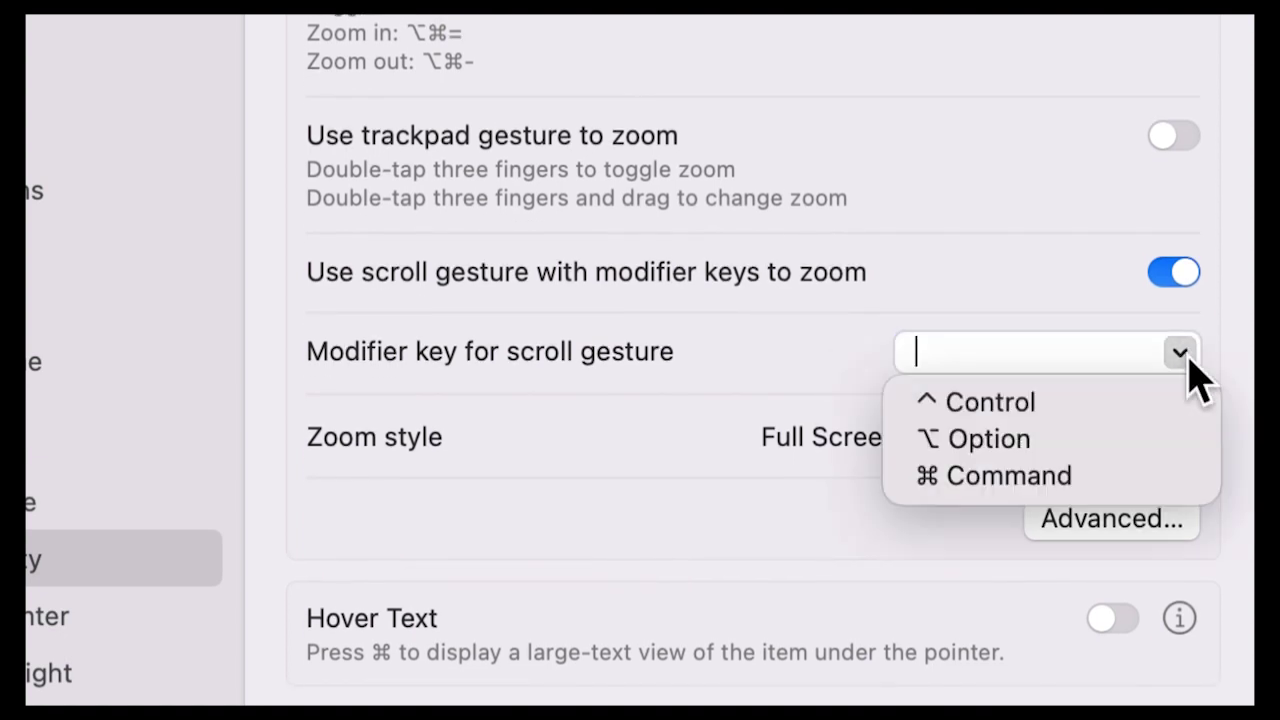
pyautogui.click(1021, 398)
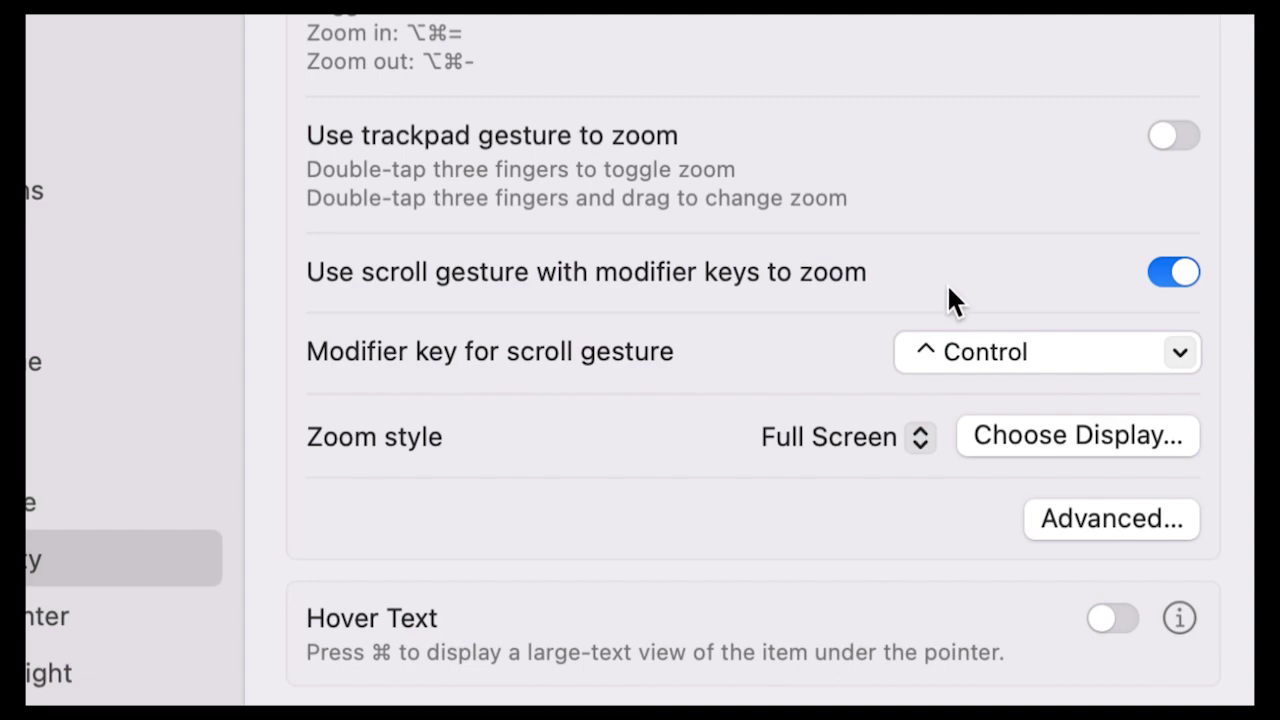
# - Test the scroll gesture by magnifying and shrinking the screen several times over the Zoom settings
pyautogui.scroll(-6, 946, 282)
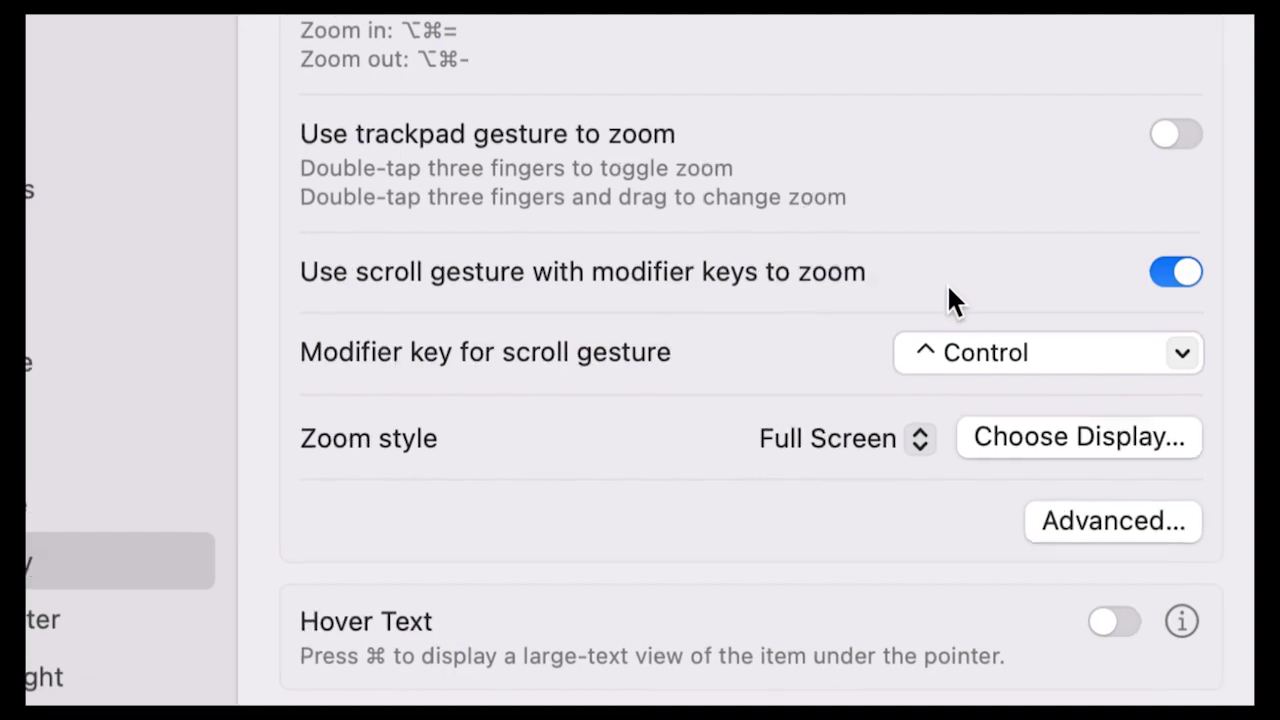
pyautogui.scroll(8, 930, 292)
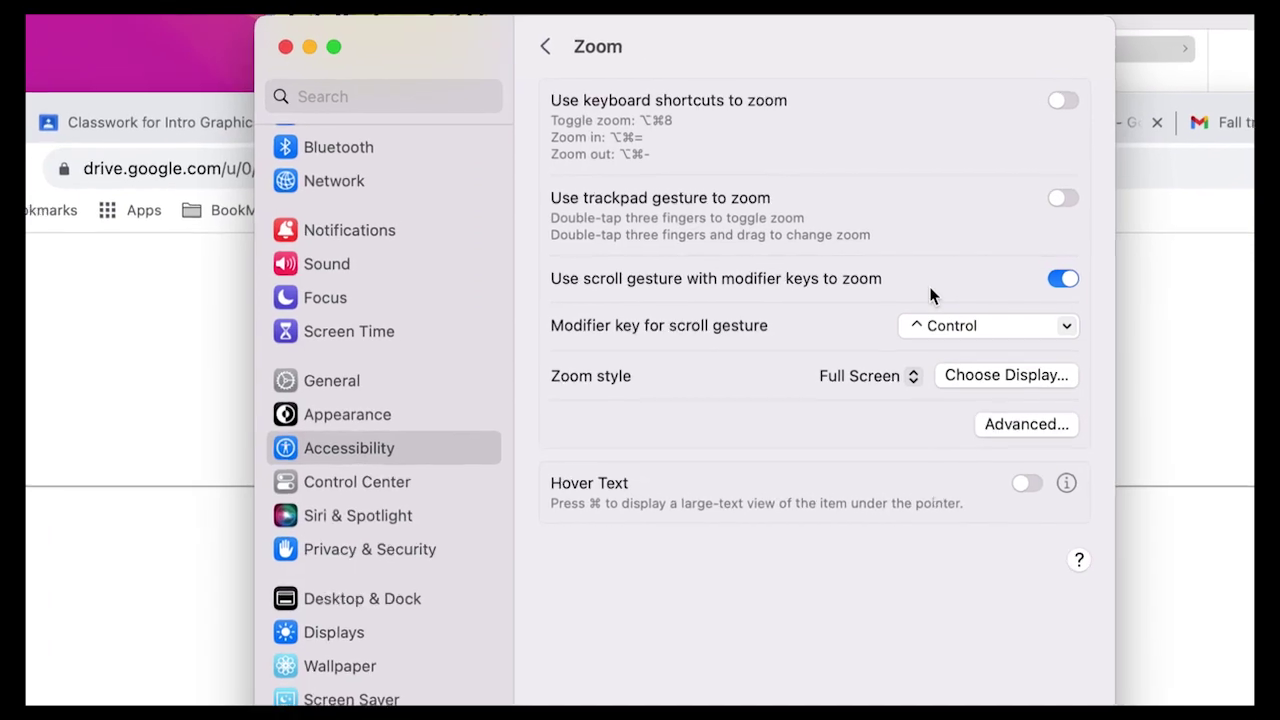
pyautogui.scroll(2, 928, 283)
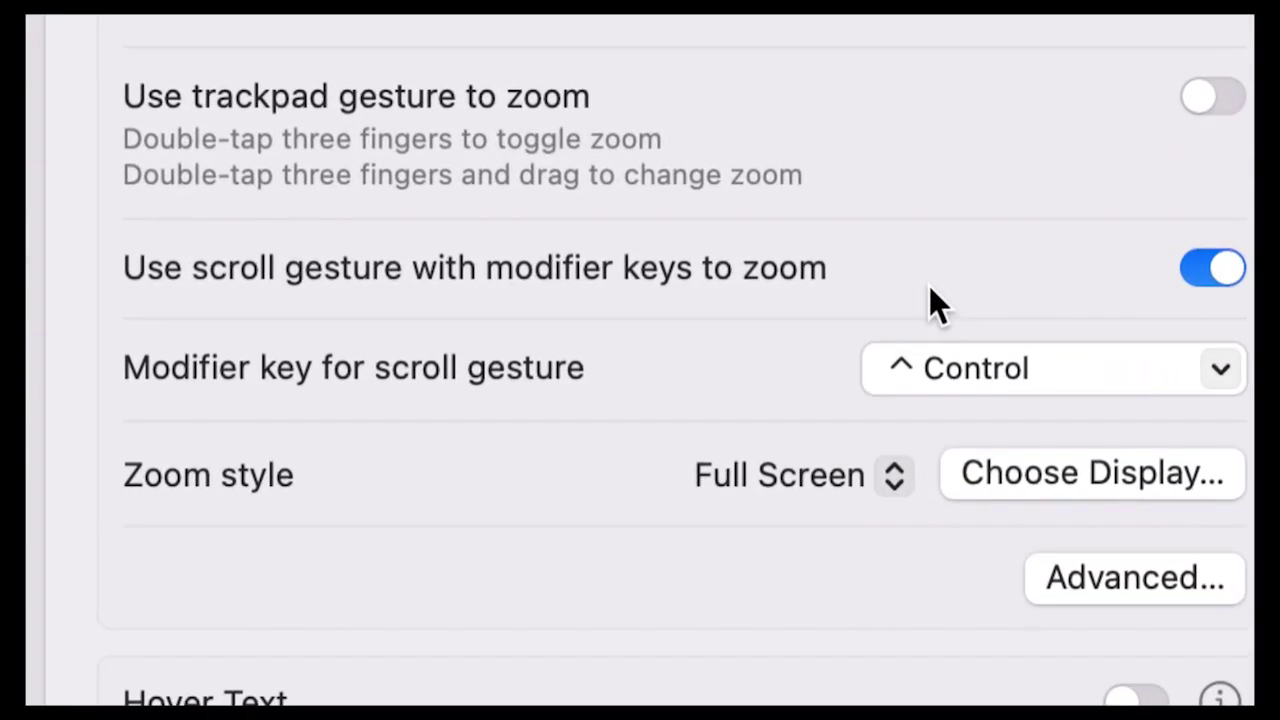
pyautogui.scroll(-6, 929, 285)
pyautogui.scroll(2, 929, 286)
pyautogui.scroll(-8, 929, 286)
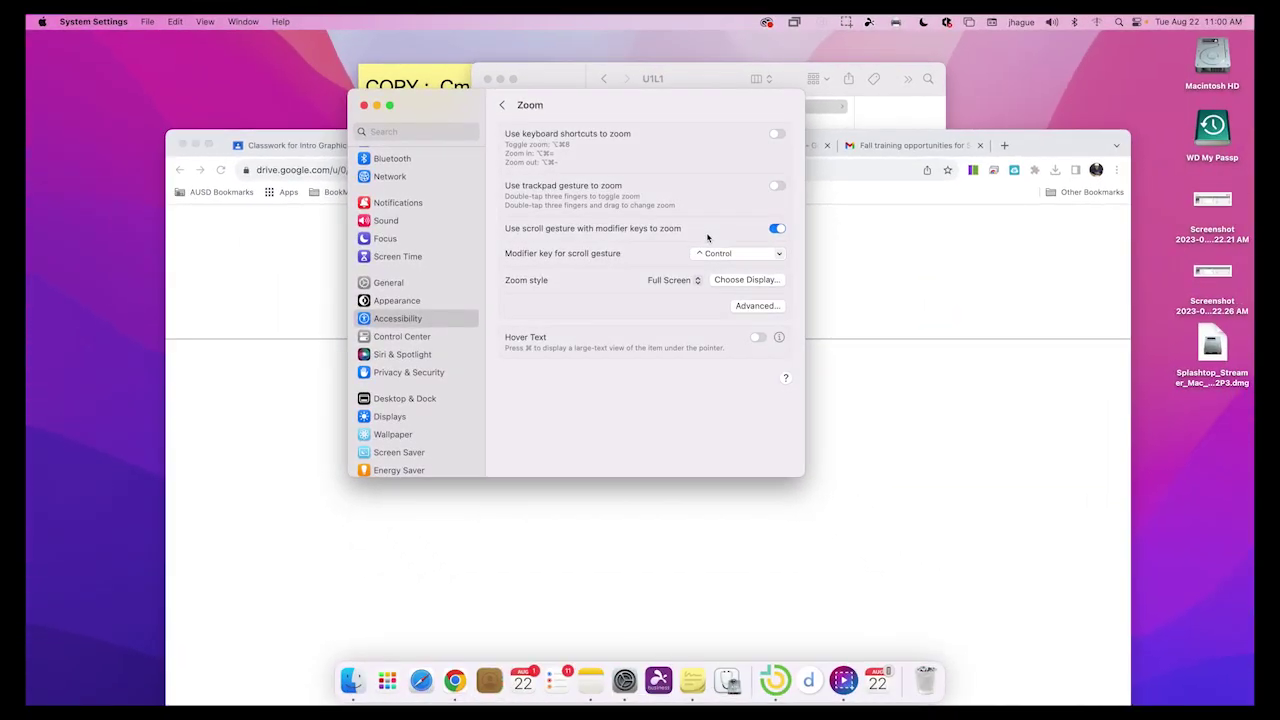
pyautogui.scroll(2, 707, 237)
pyautogui.scroll(-2, 707, 237)
pyautogui.scroll(4, 707, 237)
pyautogui.scroll(-2, 706, 238)
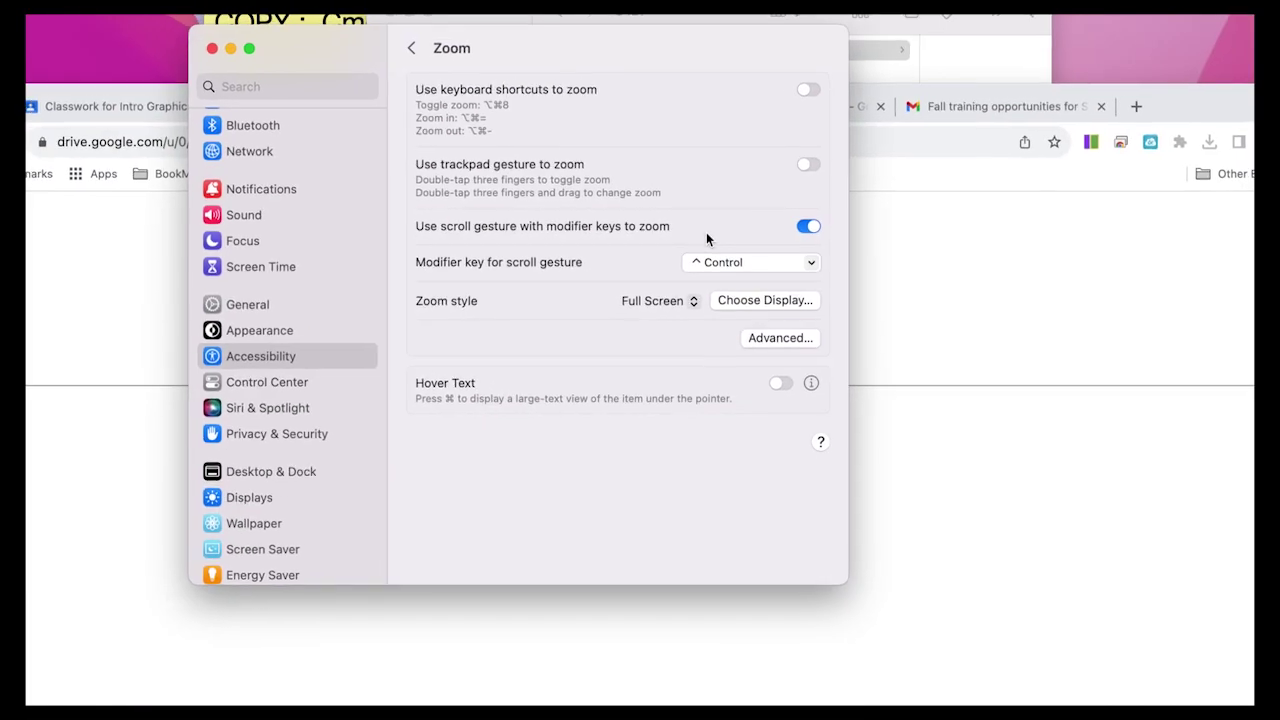
pyautogui.scroll(-1, 706, 238)
pyautogui.scroll(-2, 706, 238)
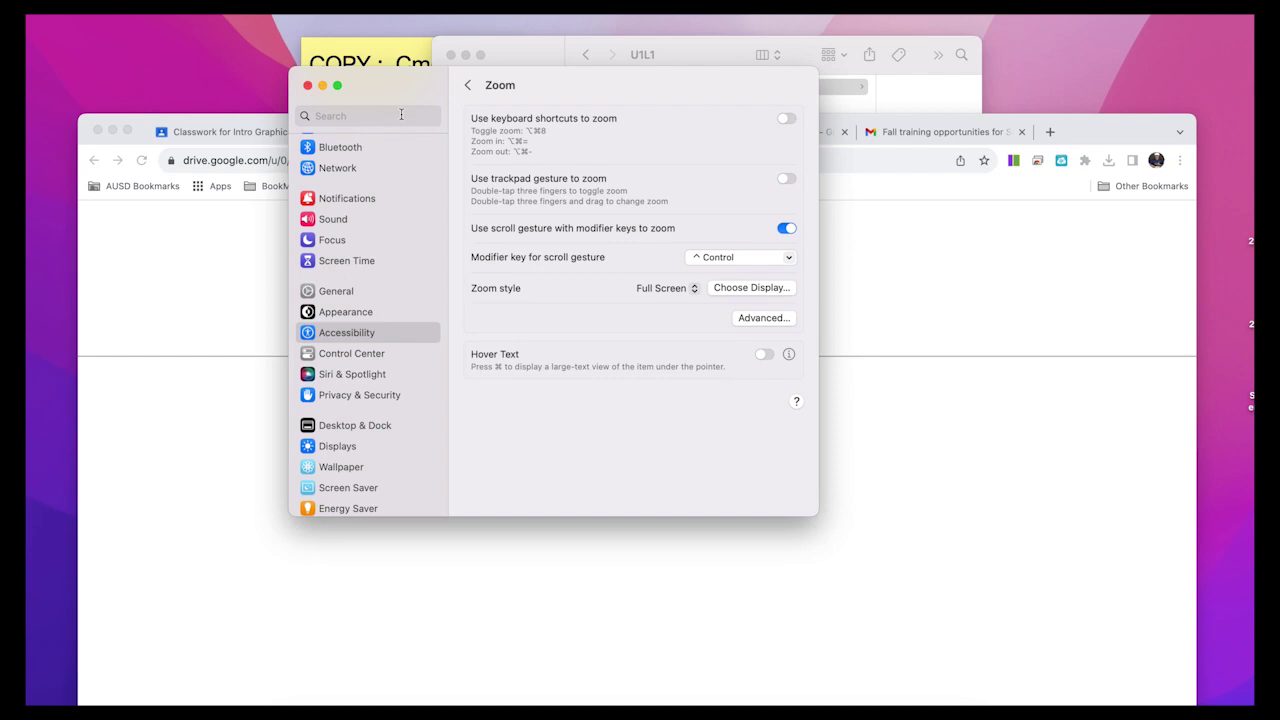
pyautogui.scroll(3, 725, 212)
pyautogui.scroll(4, 757, 216)
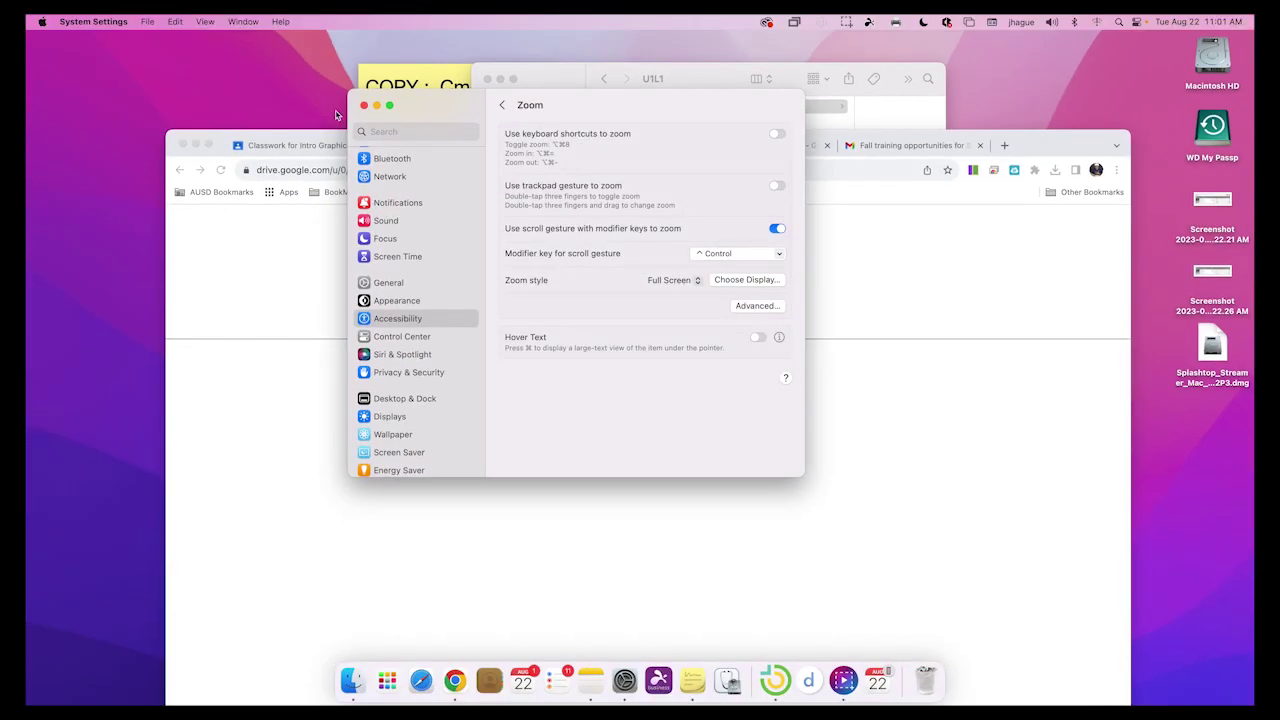
# - Close System Settings and enlarge the Finder window so the Downloads and 1 Intro Graphics contents fit side by side
pyautogui.click(364, 105)
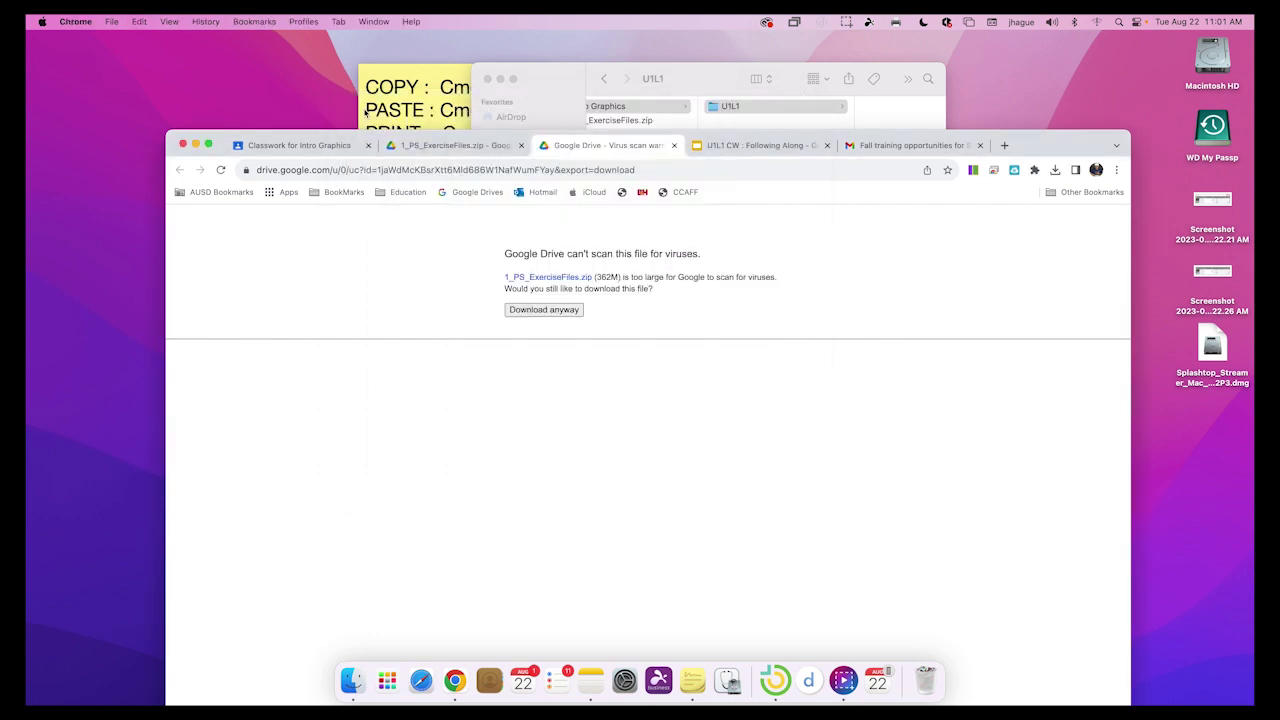
pyautogui.click(540, 79)
pyautogui.hscroll(1, 690, 167)
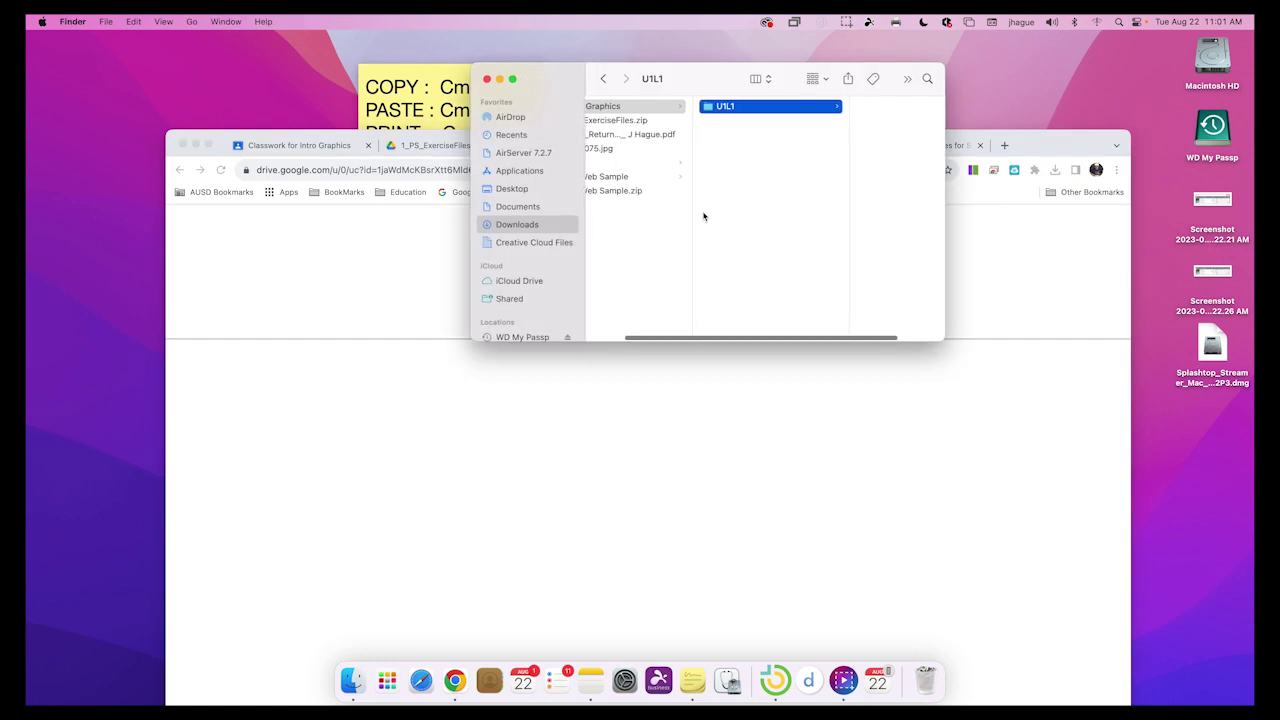
pyautogui.moveTo(674, 337); pyautogui.dragTo(608, 337)
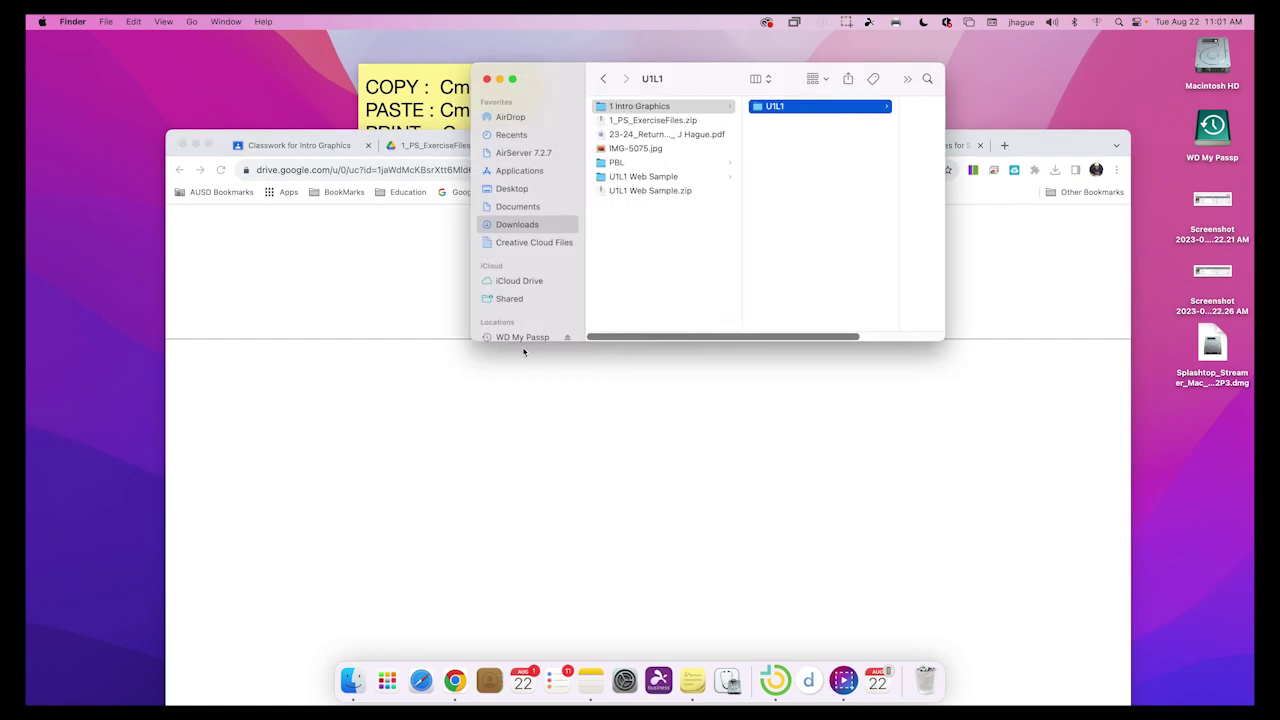
pyautogui.moveTo(472, 342); pyautogui.dragTo(198, 469)
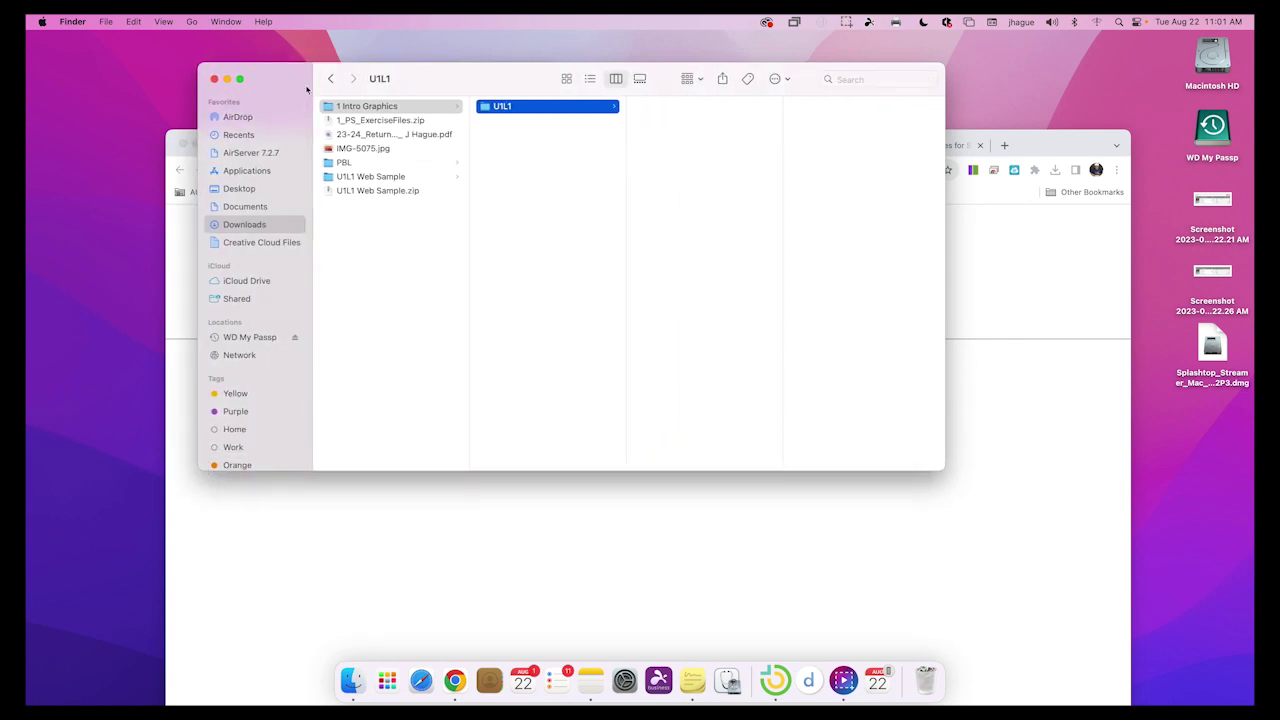
pyautogui.moveTo(287, 77); pyautogui.dragTo(372, 89)
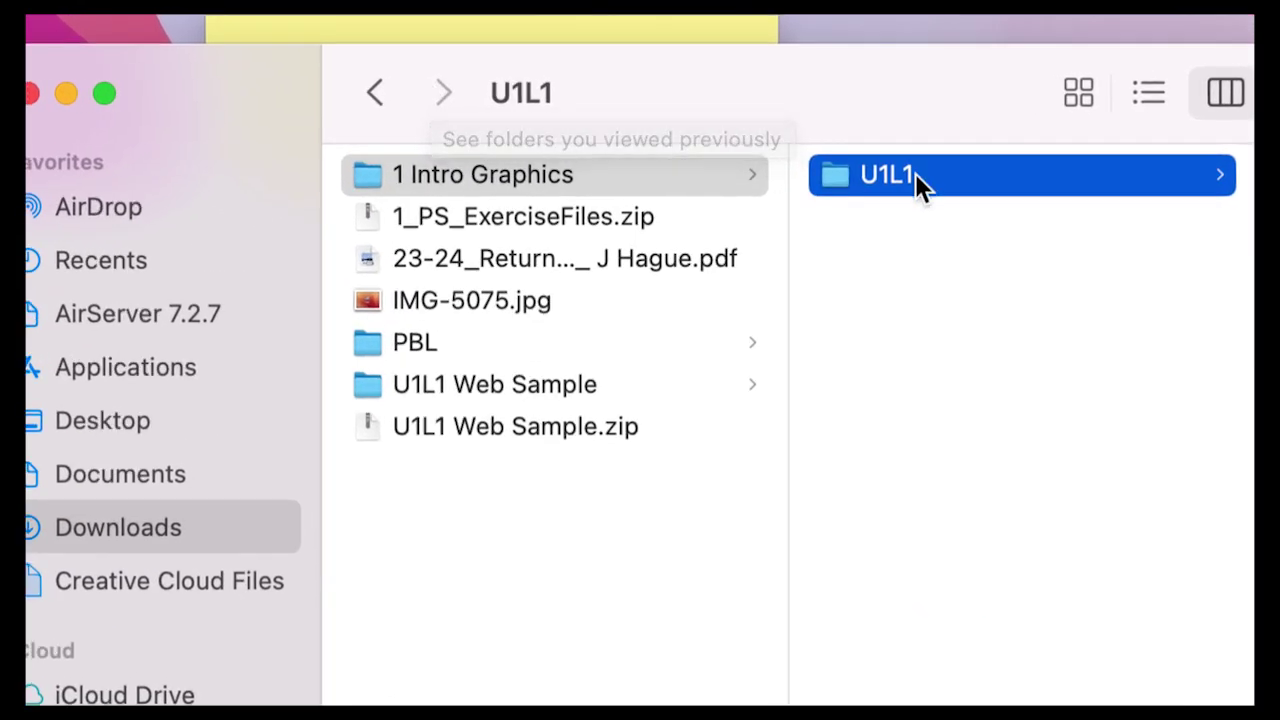
# - Move 1_PS_ExerciseFiles.zip from Downloads into the 1 Intro Graphics folder and extract it there
pyautogui.click(533, 221)
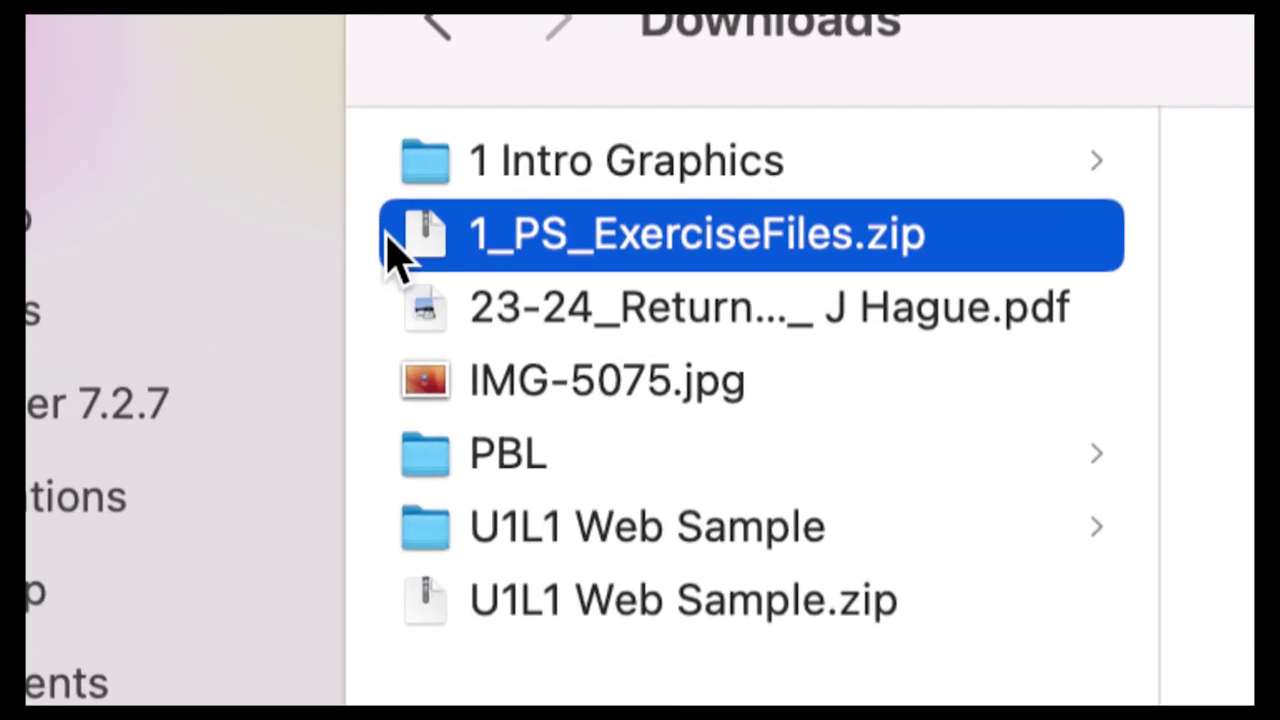
pyautogui.moveTo(446, 231); pyautogui.dragTo(431, 122)
pyautogui.click(447, 256)
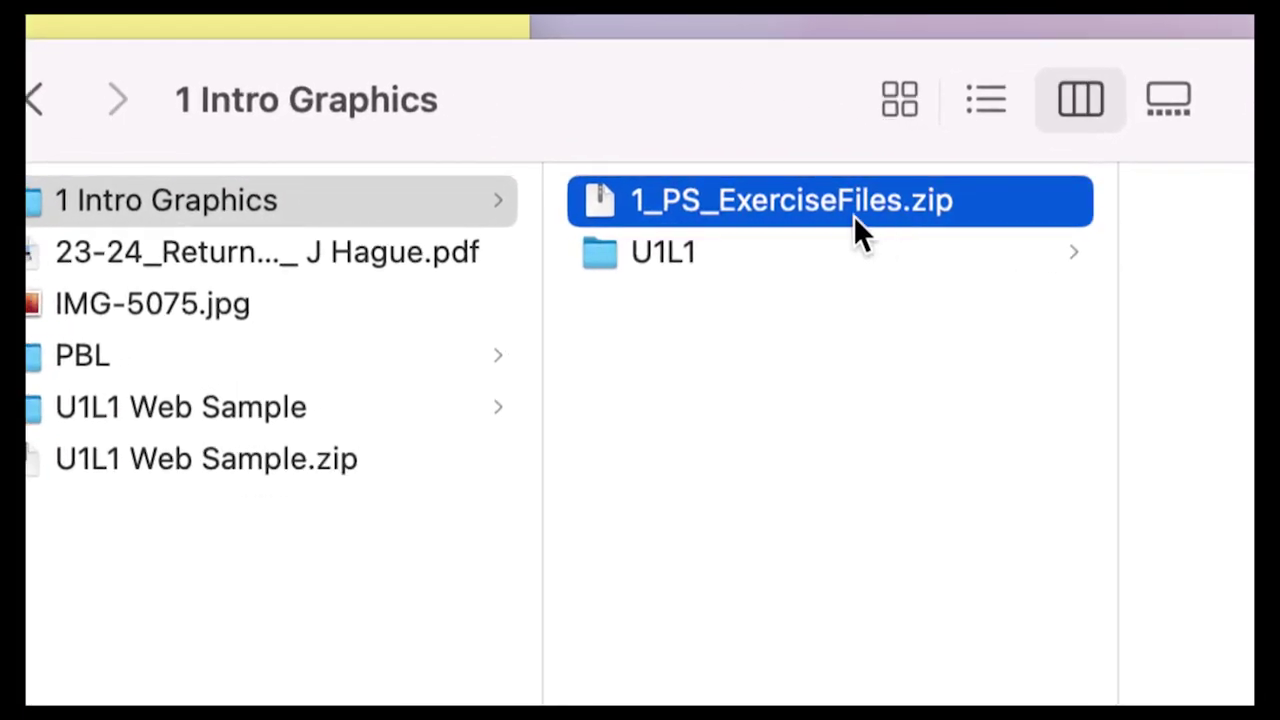
pyautogui.doubleClick(599, 206)
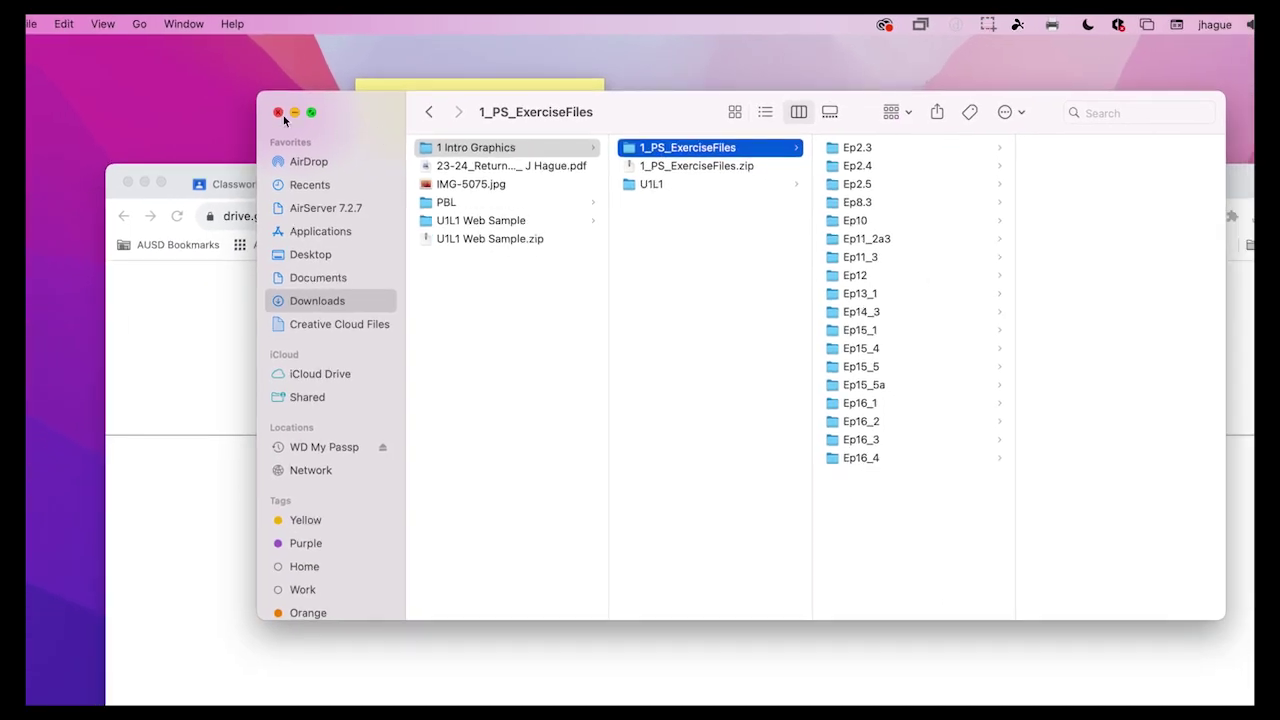
# - Close the Finder window and the 1_PS_ExerciseFiles.zip Google Drive page in Chrome
pyautogui.click(279, 113)
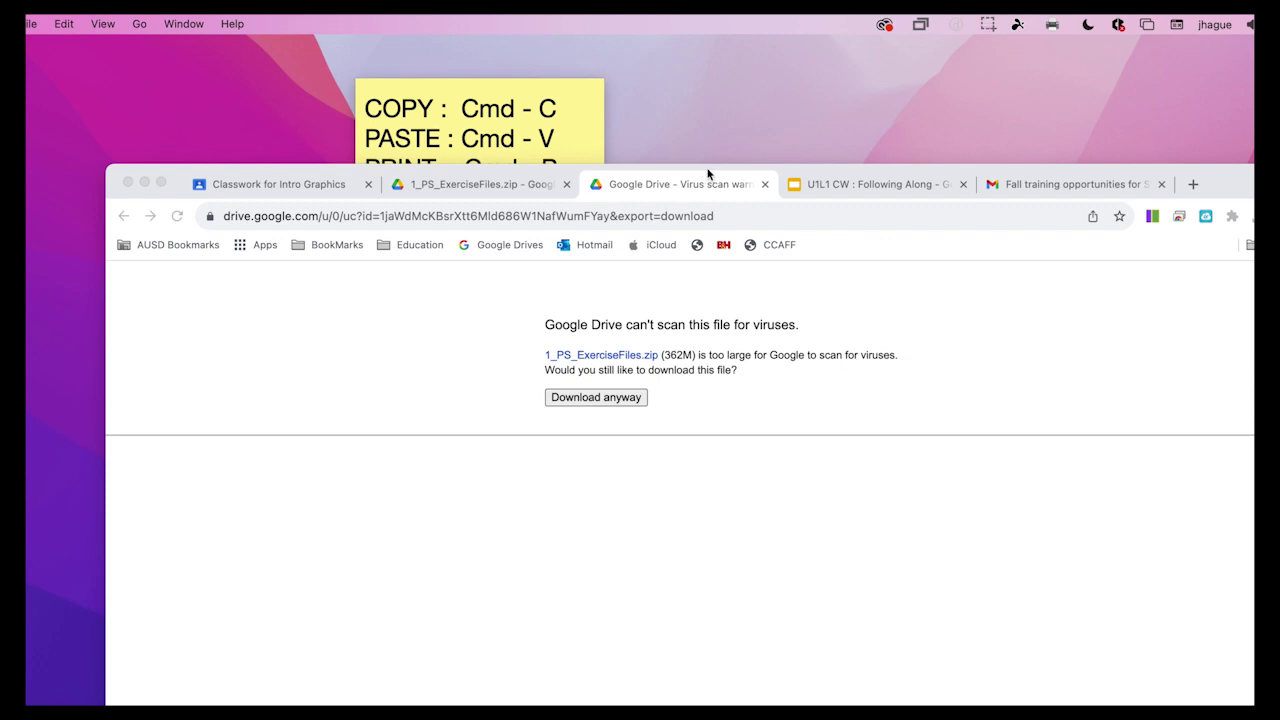
pyautogui.click(495, 190)
pyautogui.click(280, 182)
pyautogui.click(486, 195)
pyautogui.click(566, 184)
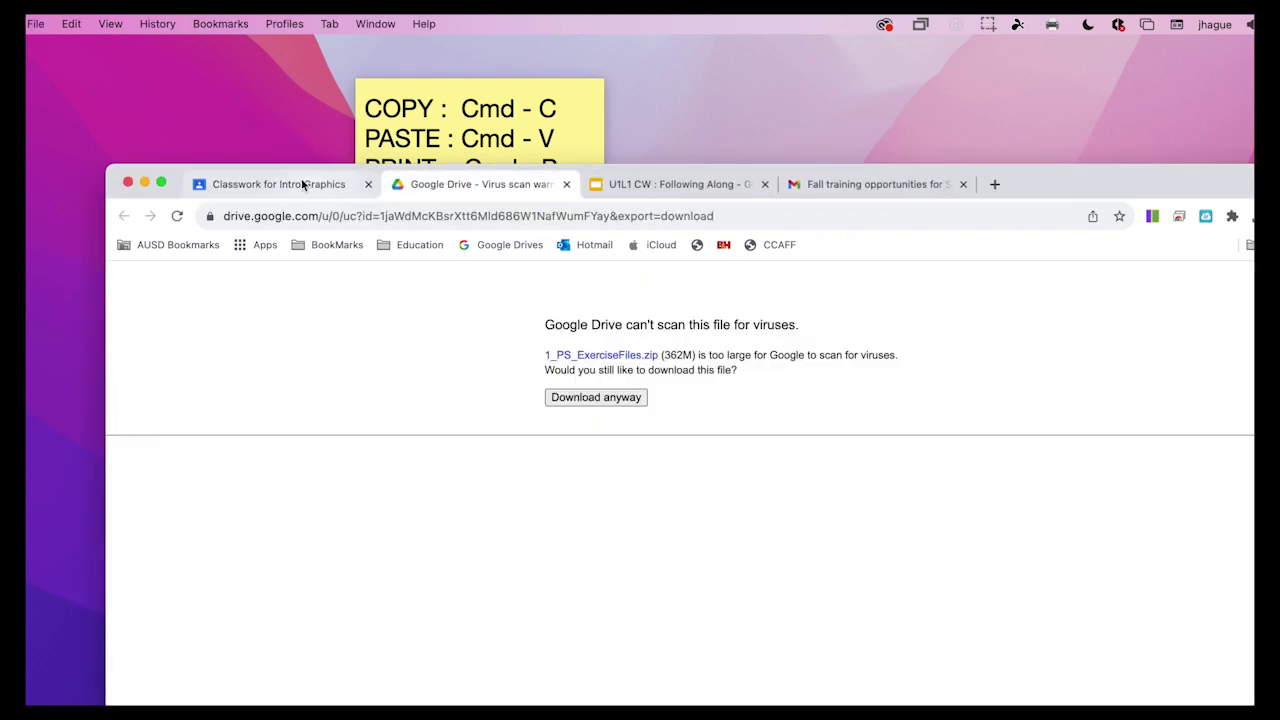
# - Return to the Intro Graphics classwork page and expand the U1L1 HW Screen Capture/Record assignment
pyautogui.click(303, 186)
pyautogui.click(131, 284)
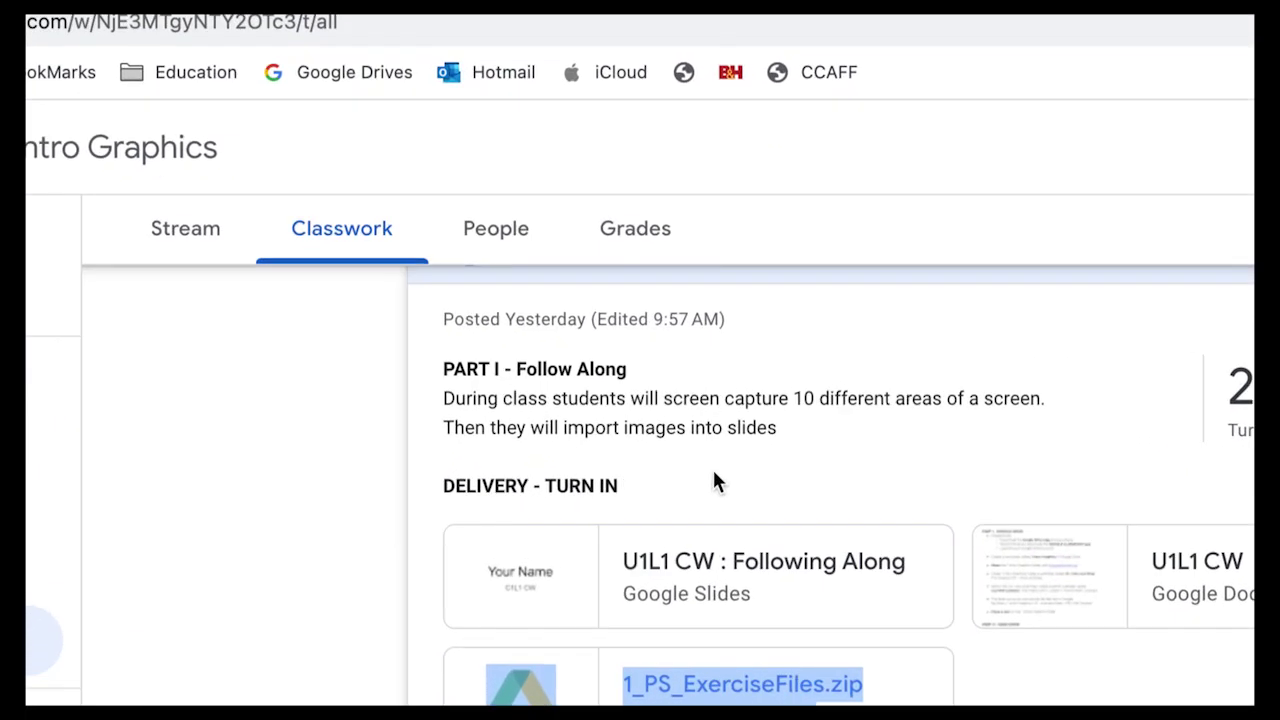
pyautogui.scroll(5, 712, 477)
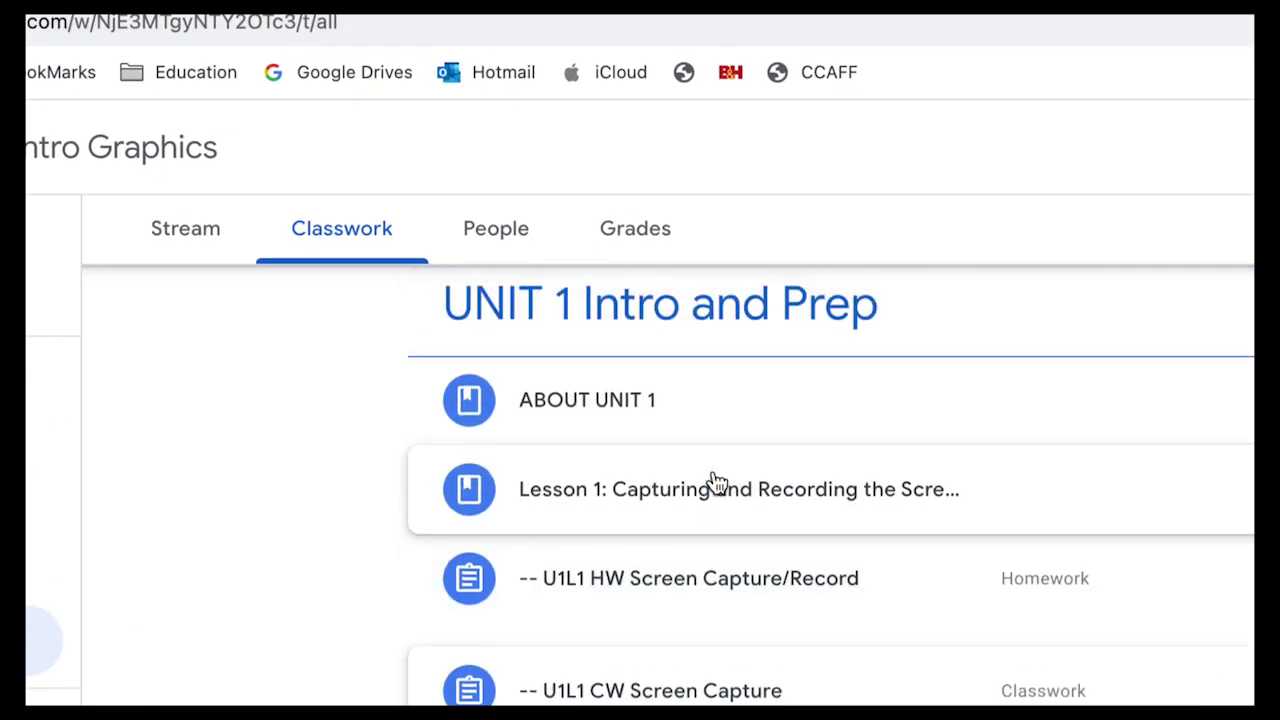
pyautogui.click(686, 583)
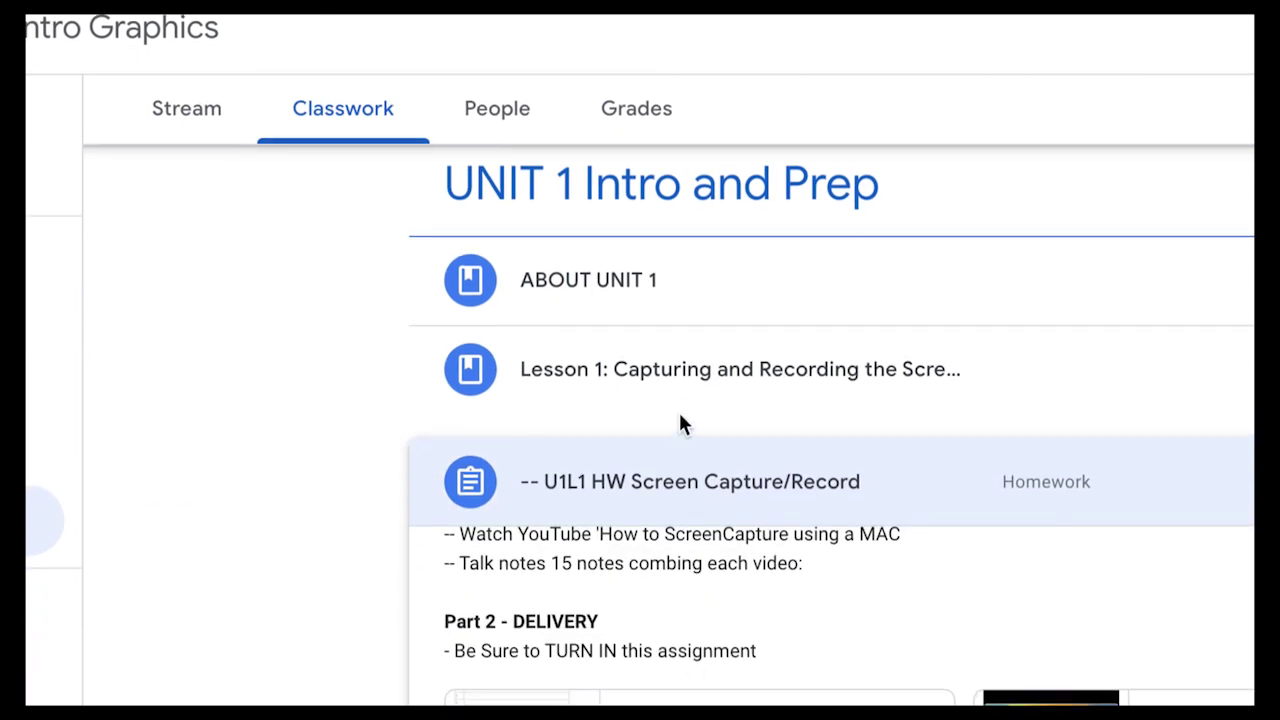
pyautogui.scroll(-5, 751, 437)
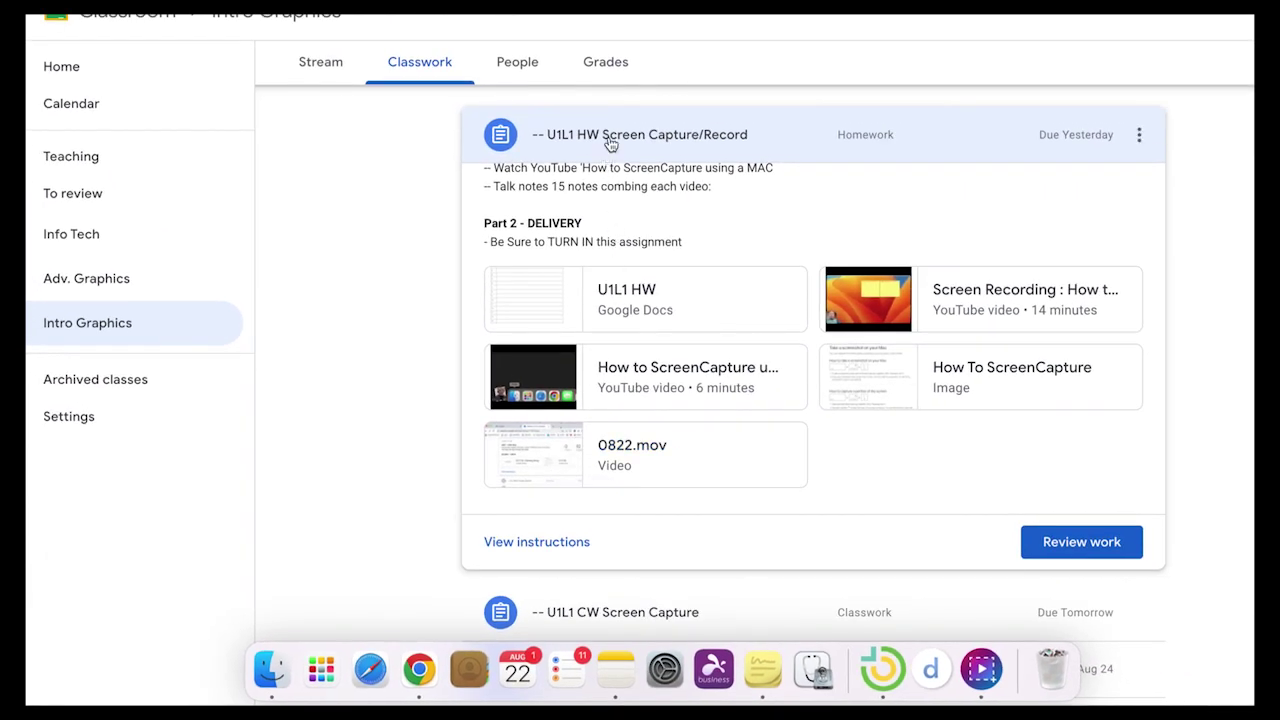
# - Check the U1L1 CW Screen Capture assignment, then reopen the U1L1 HW assignment and briefly preview its 0822.mov video
pyautogui.click(611, 144)
pyautogui.click(613, 173)
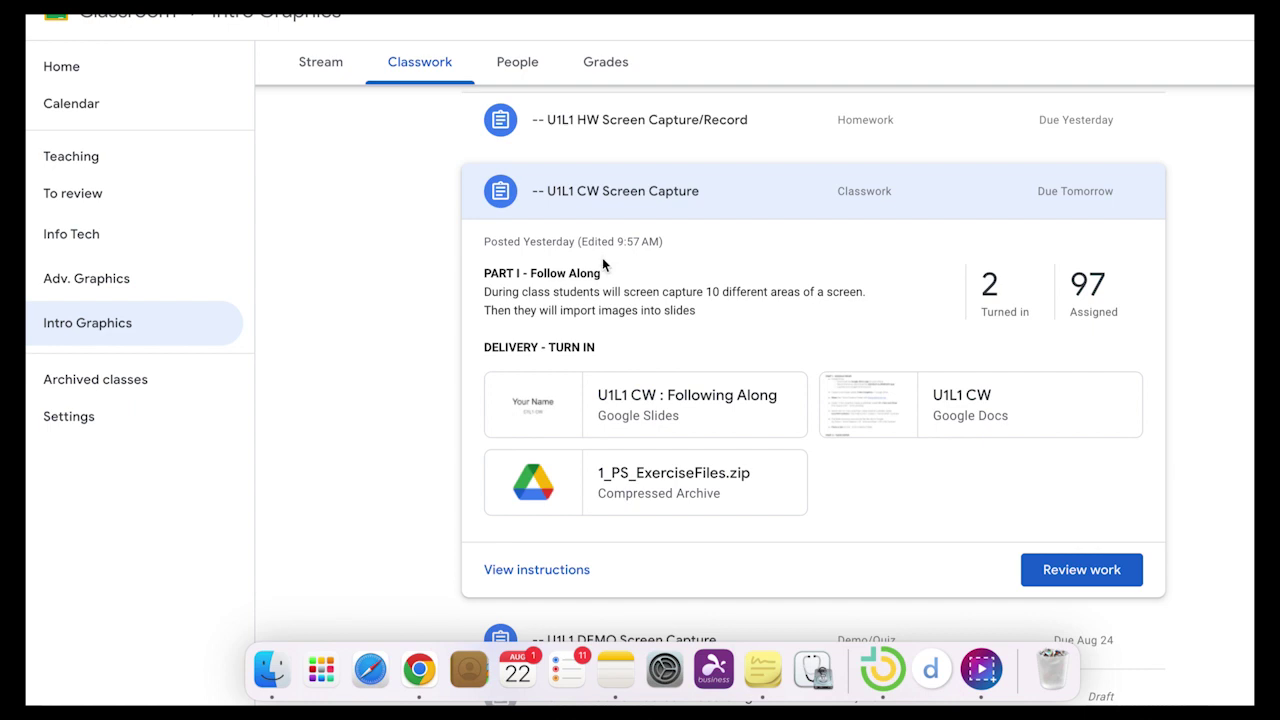
pyautogui.click(615, 131)
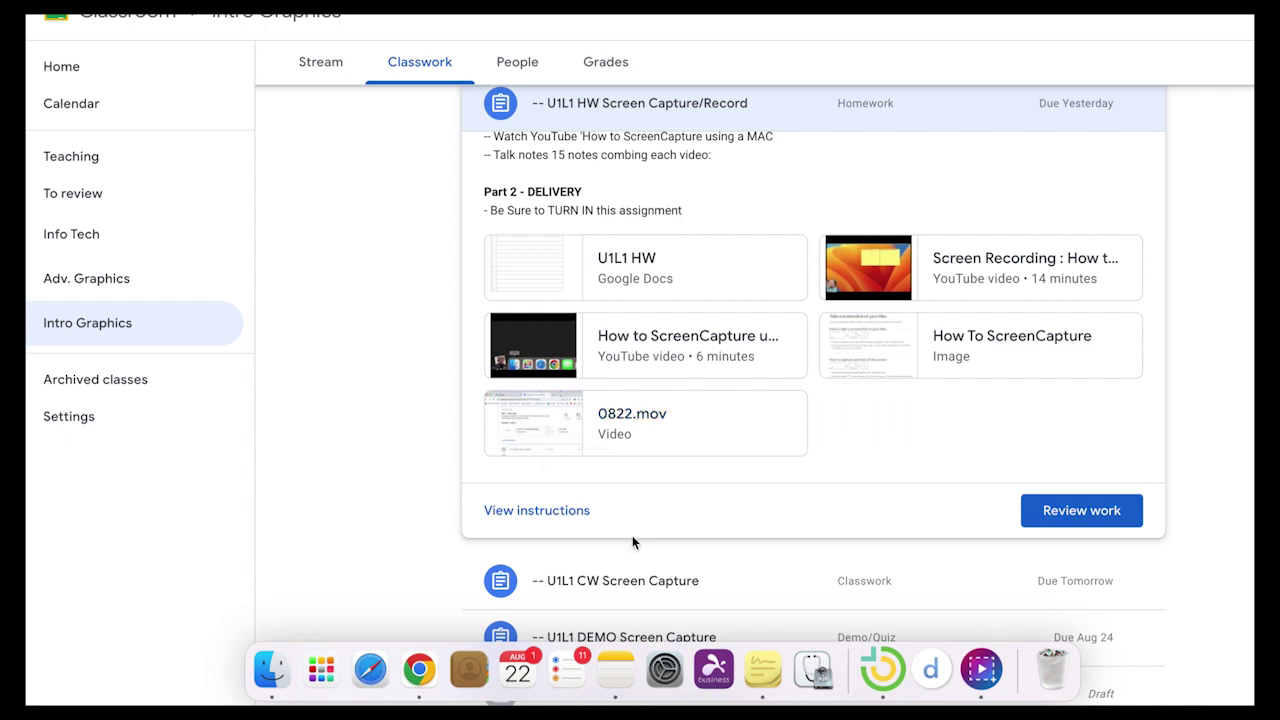
pyautogui.click(547, 435)
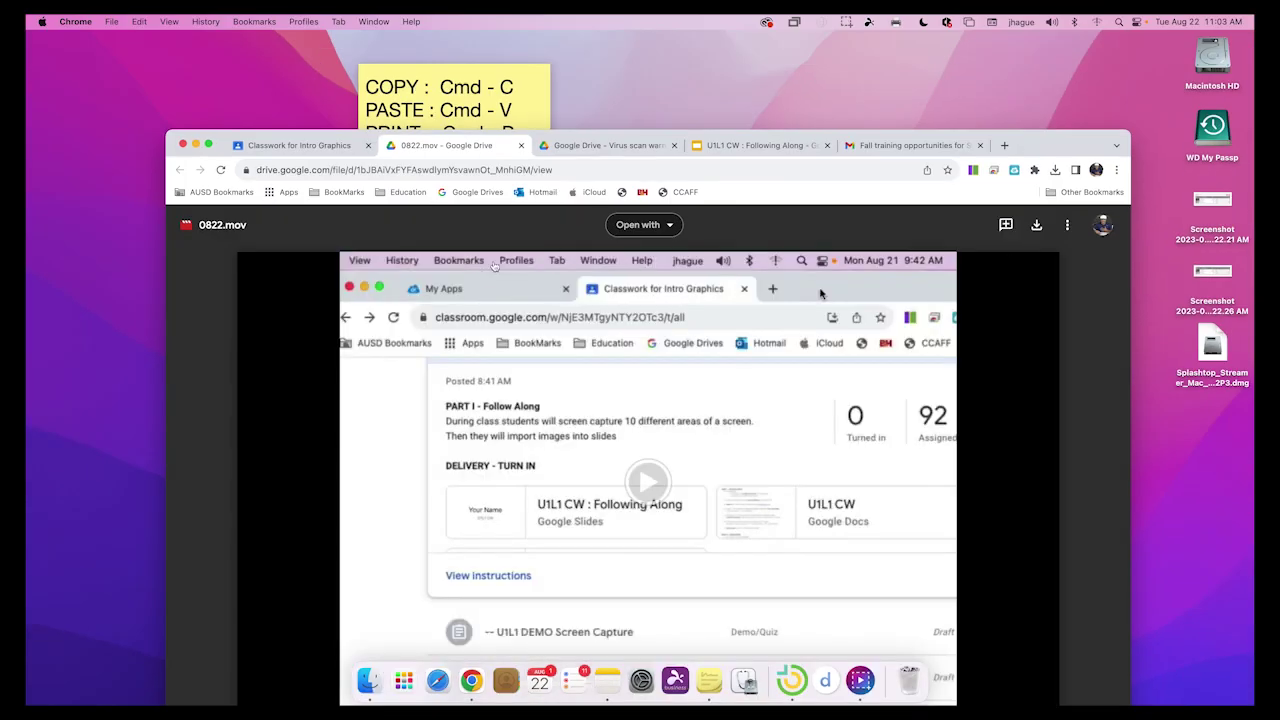
pyautogui.click(521, 145)
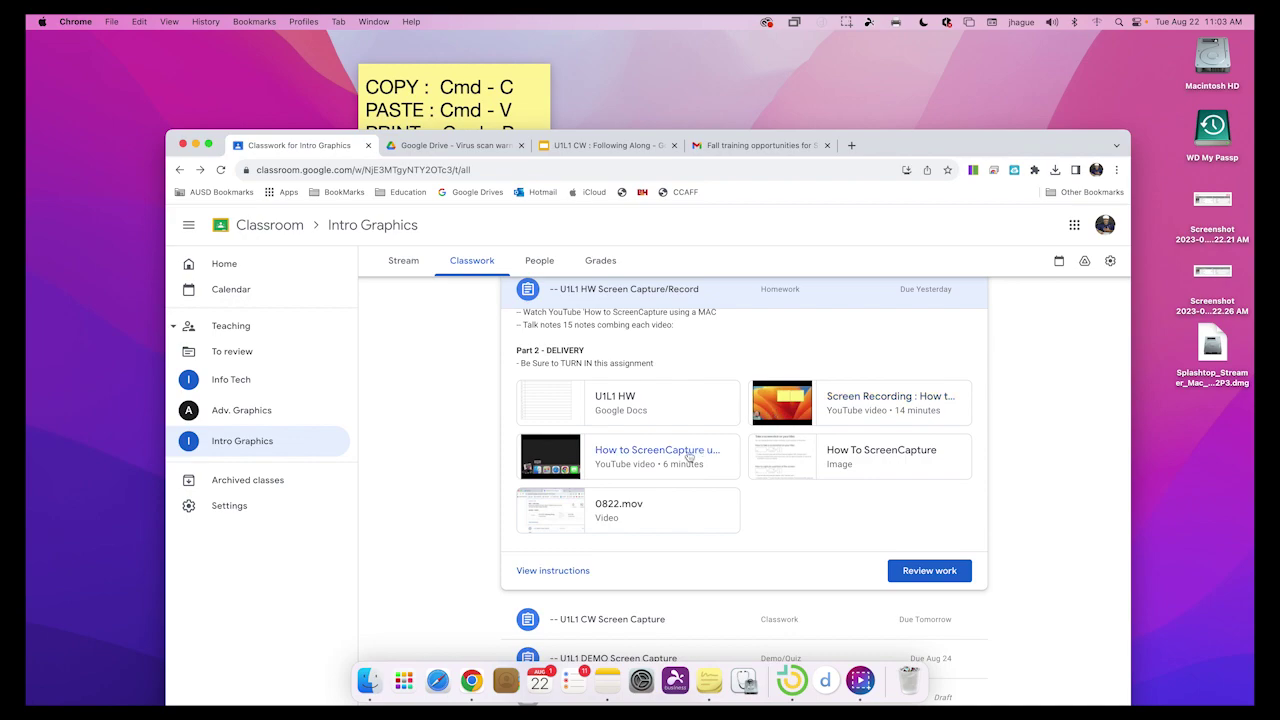
# - Examine the U1L1 HW Screen Capture/Record instructions and its attached document, videos and image
pyautogui.scroll(-1, 704, 477)
pyautogui.scroll(2, 795, 417)
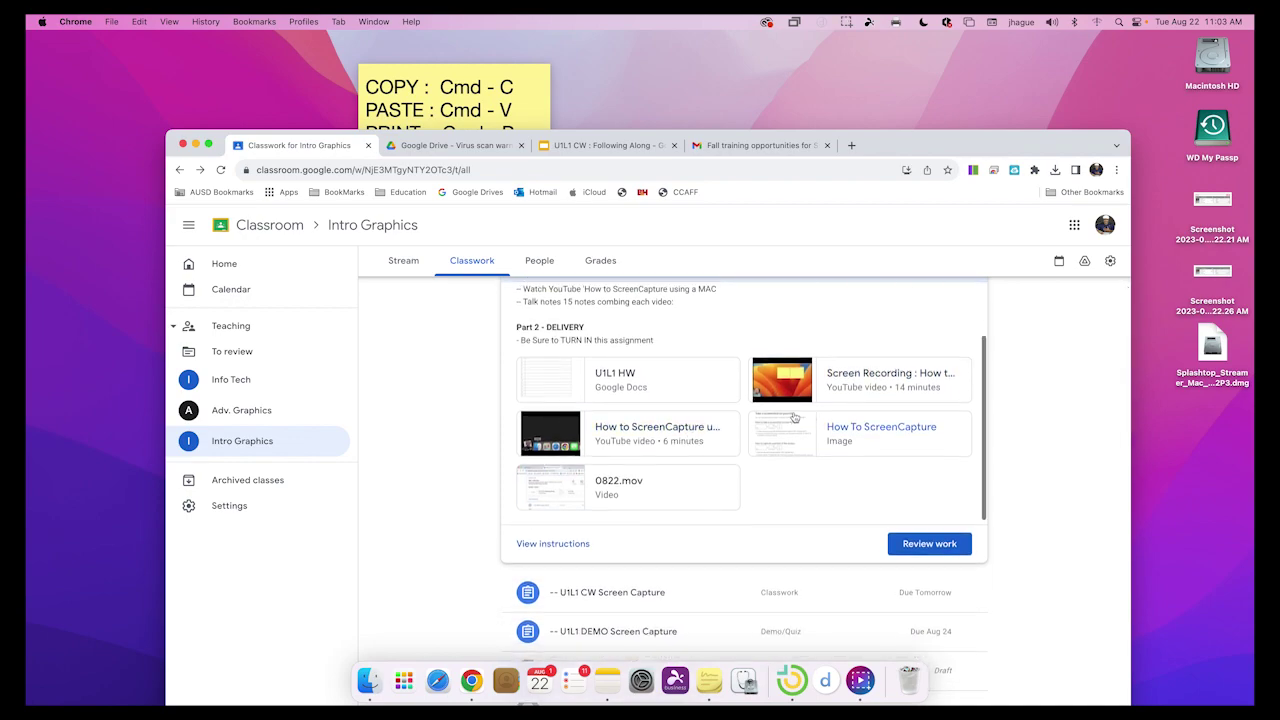
pyautogui.scroll(1, 795, 417)
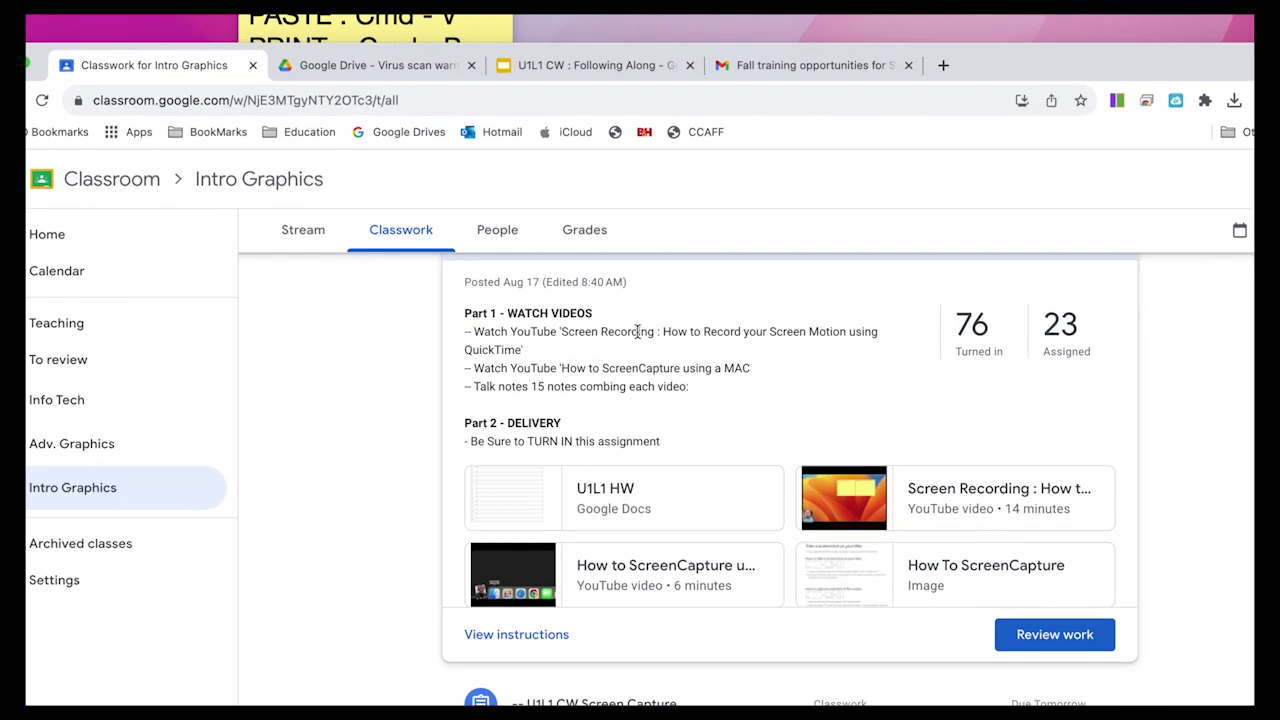
pyautogui.scroll(3, 637, 336)
pyautogui.scroll(-5, 638, 340)
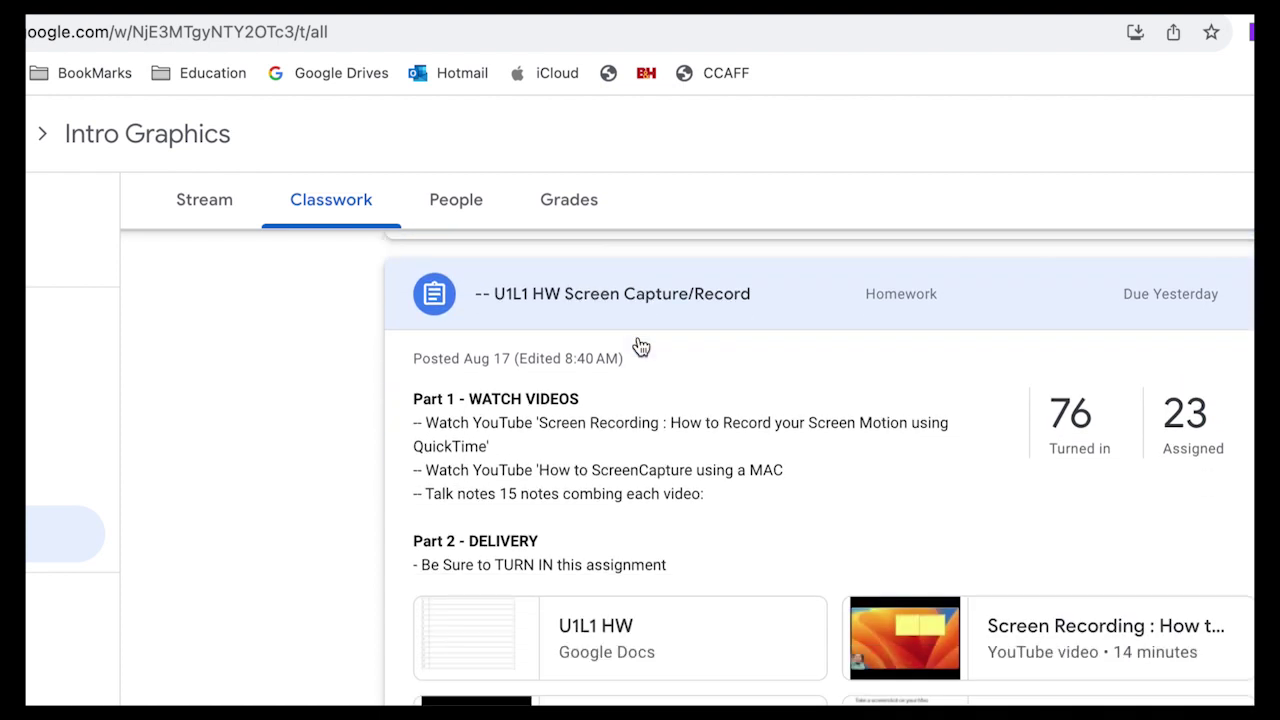
pyautogui.scroll(-1, 705, 418)
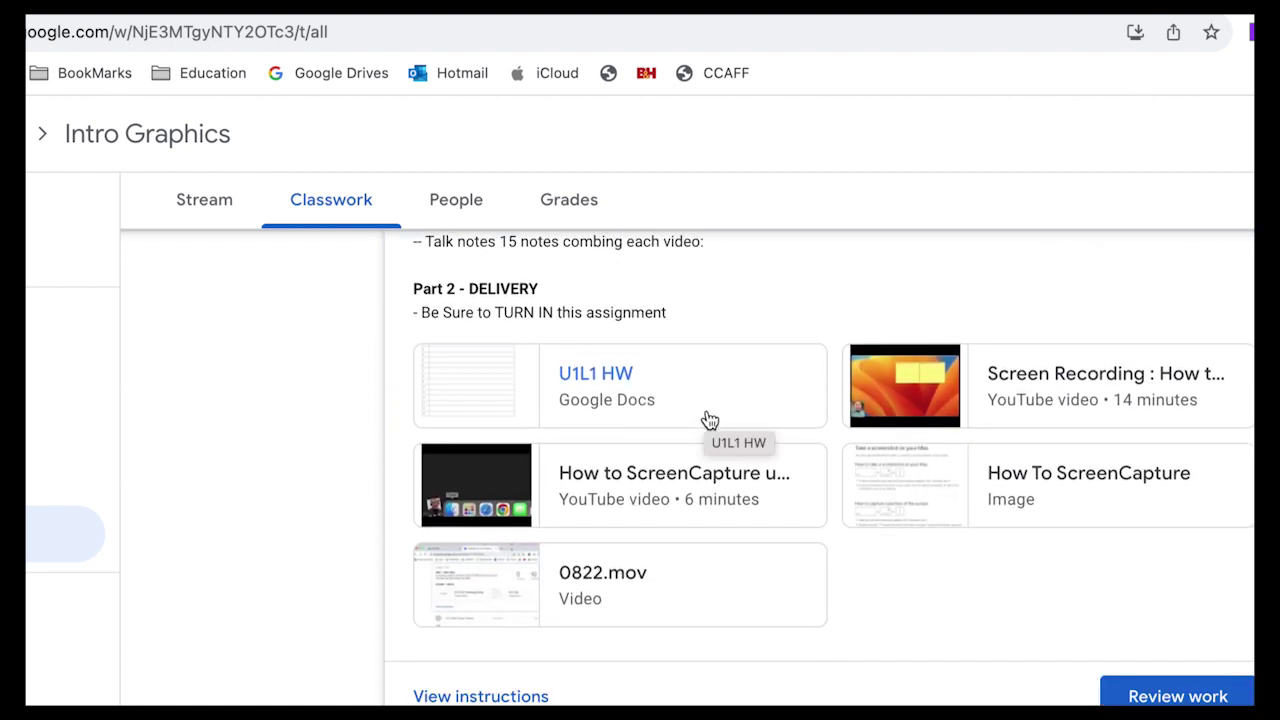
pyautogui.scroll(-5, 878, 434)
pyautogui.scroll(-2, 878, 430)
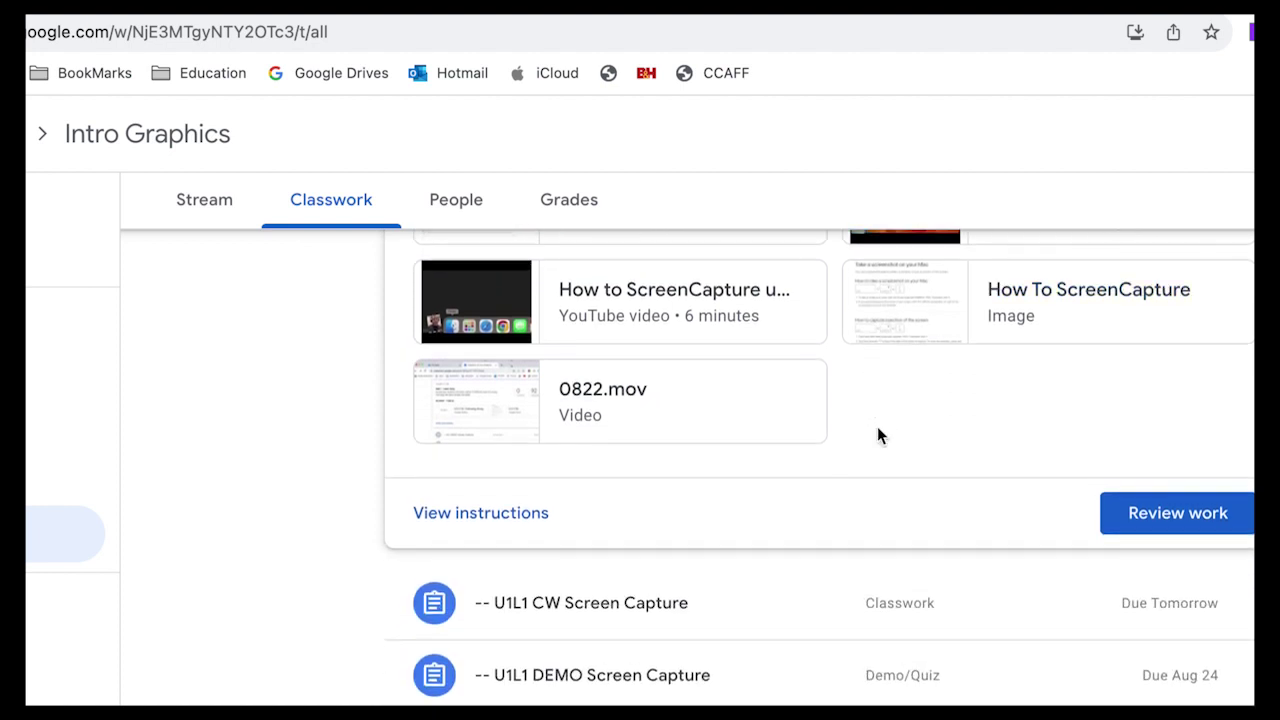
pyautogui.scroll(5, 792, 478)
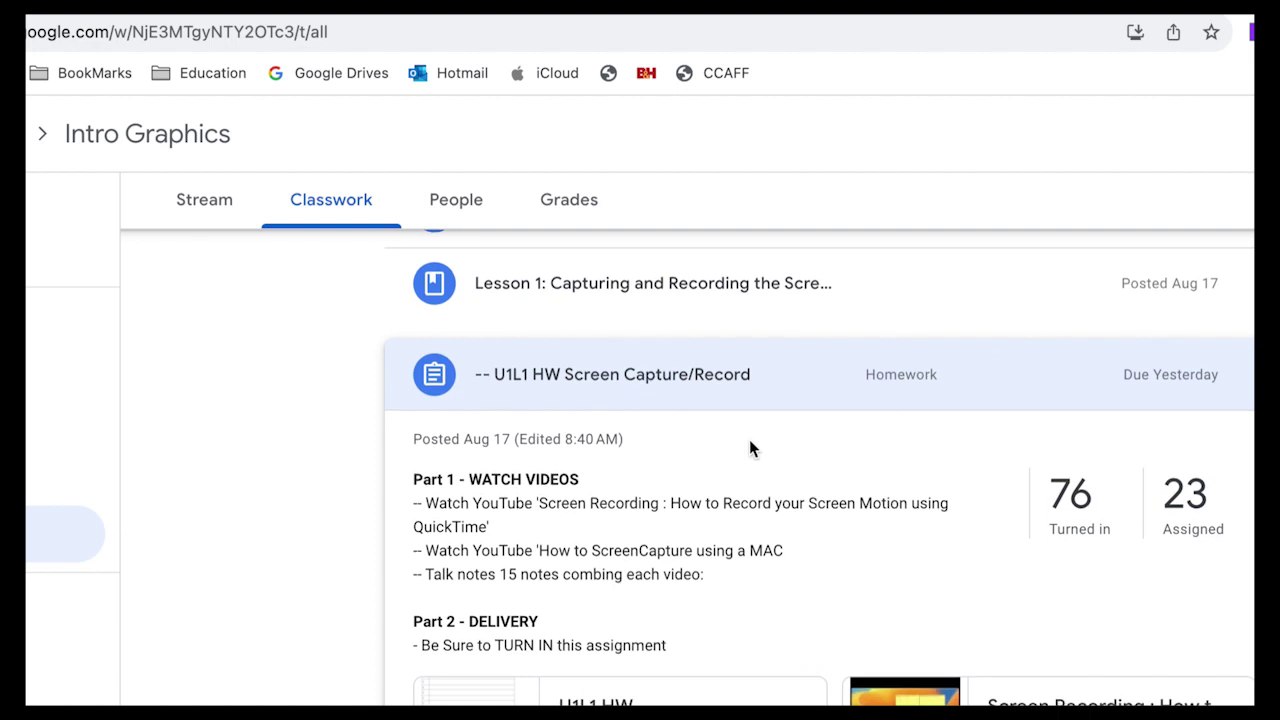
# - Open the How To ScreenCapture image attached to the U1L1 HW Screen Capture/Record assignment
pyautogui.click(697, 389)
pyautogui.click(681, 378)
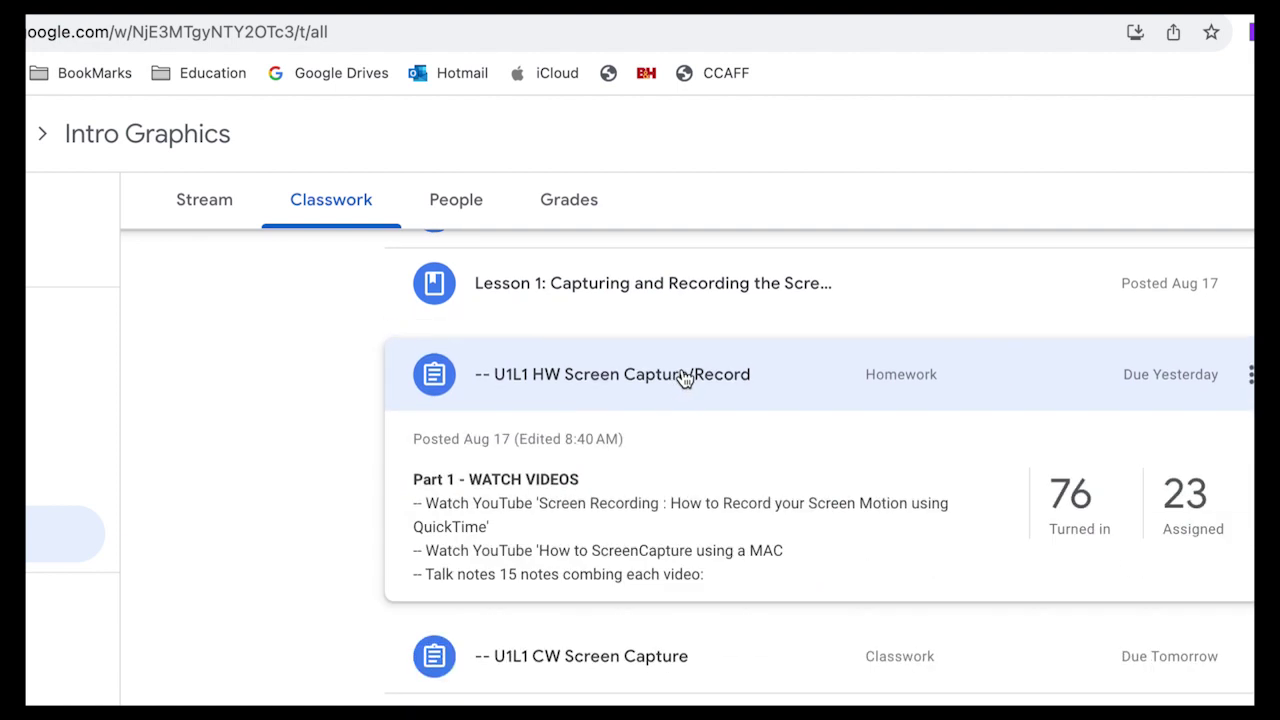
pyautogui.scroll(-2, 800, 460)
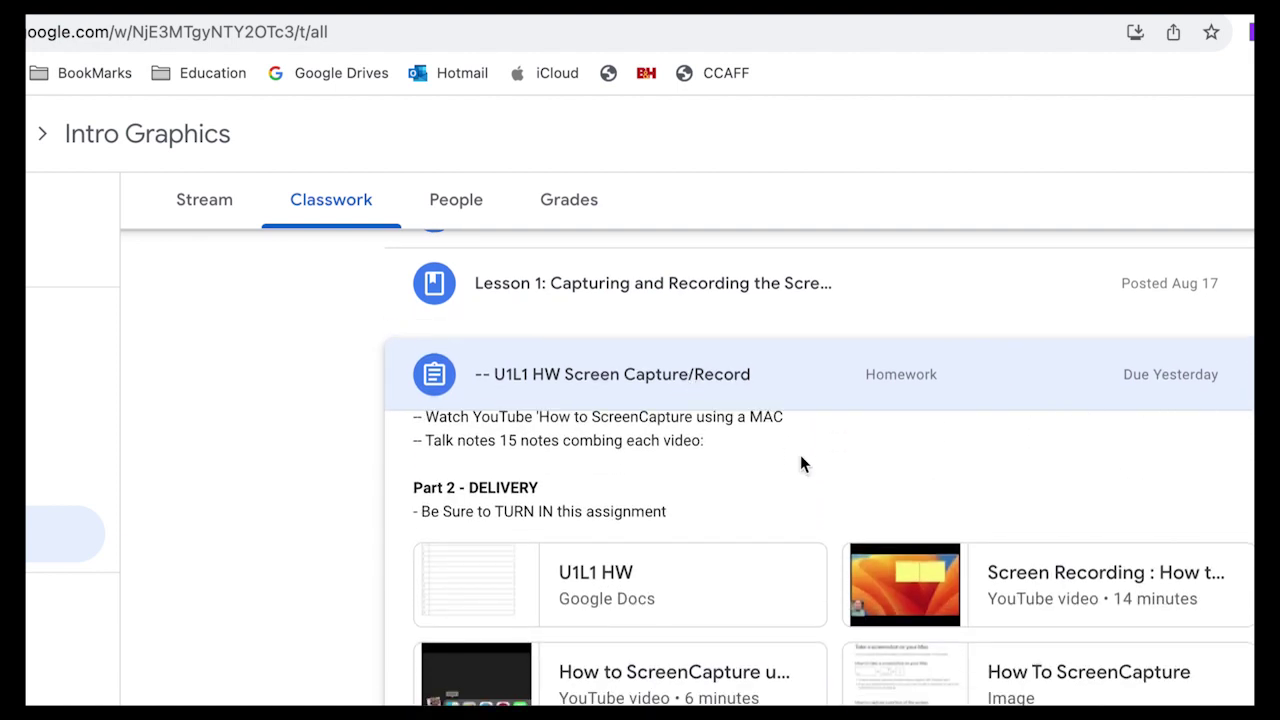
pyautogui.scroll(-1, 800, 464)
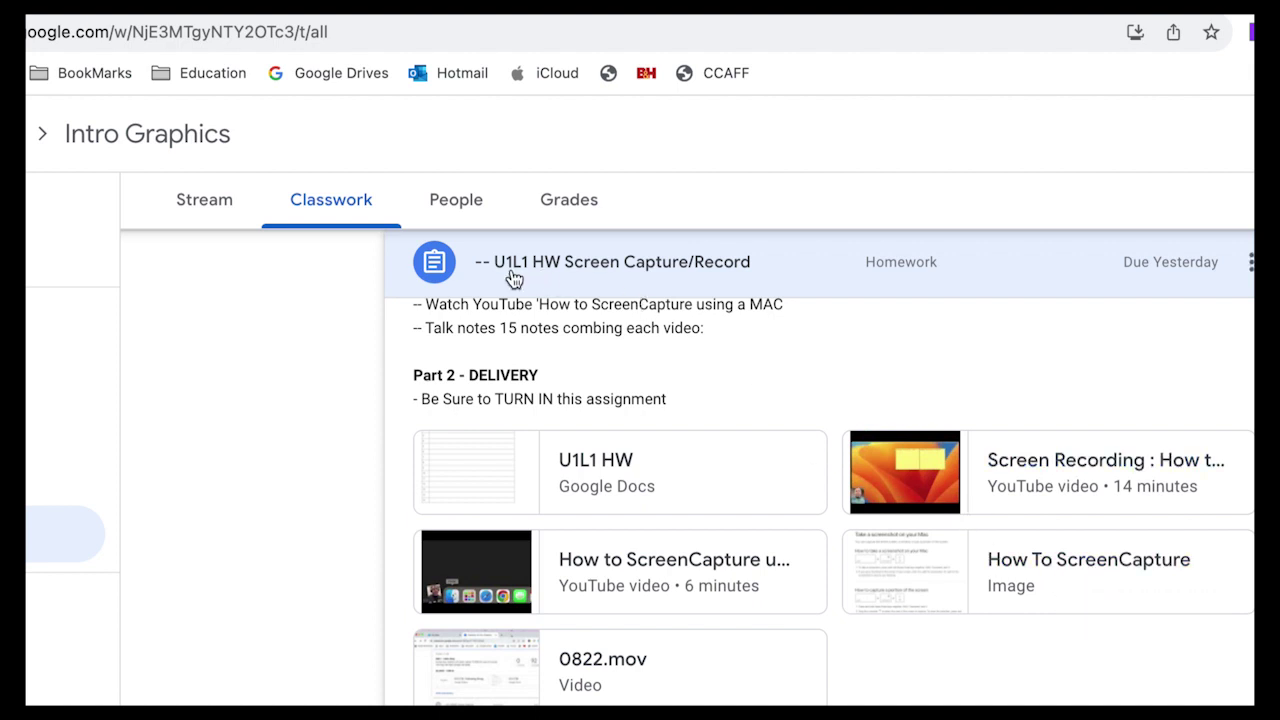
pyautogui.click(1027, 582)
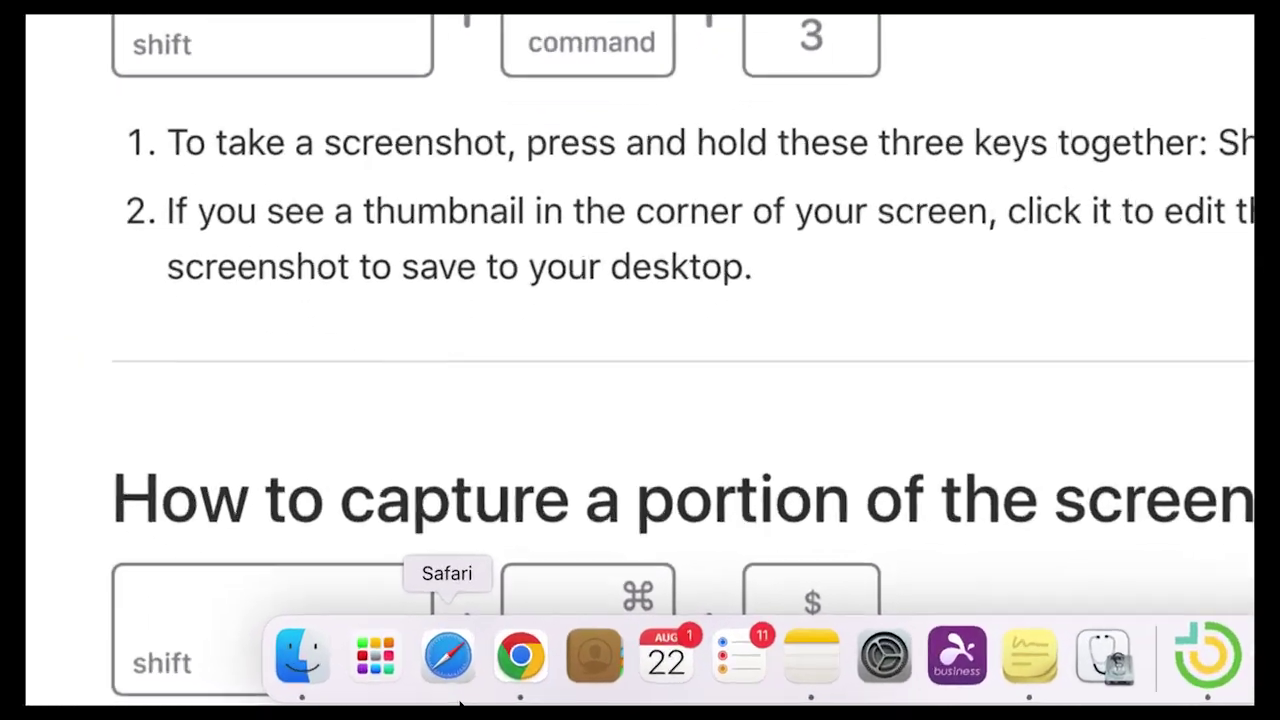
# - Capture the entire screen with Launchpad showing and select the new screenshot in Finder's Desktop folder
pyautogui.click(365, 637)
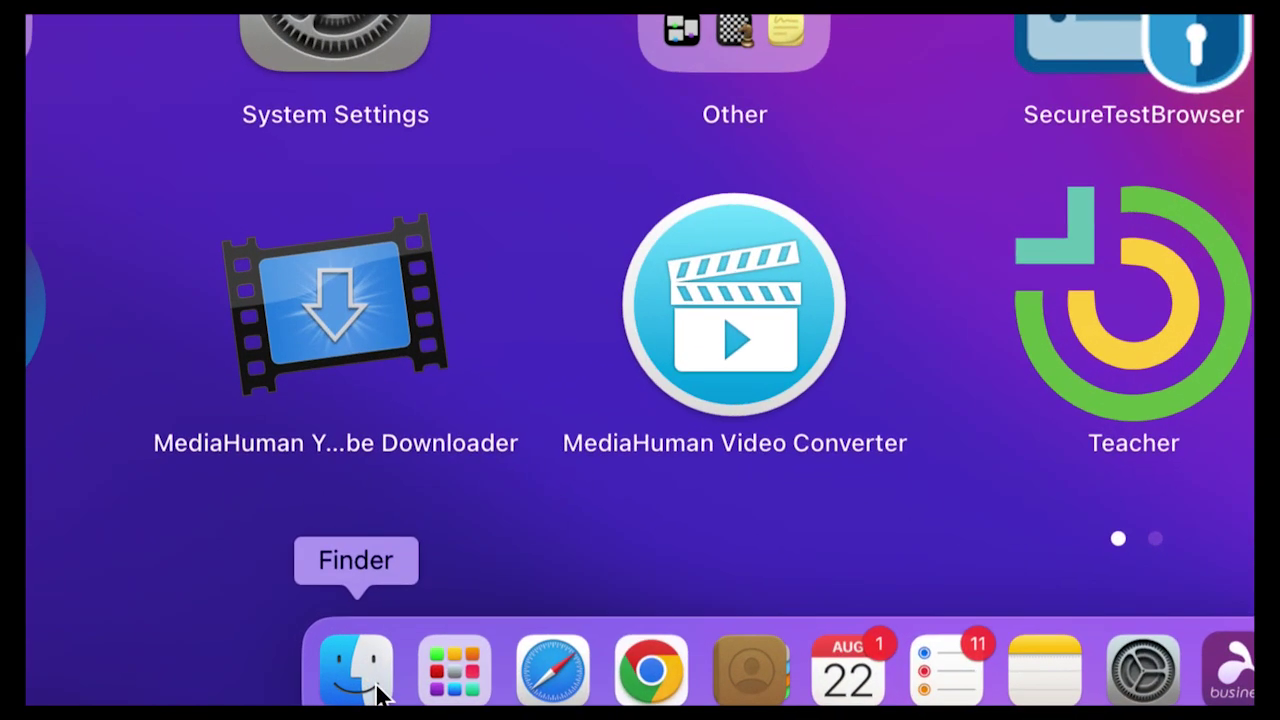
pyautogui.click(377, 684)
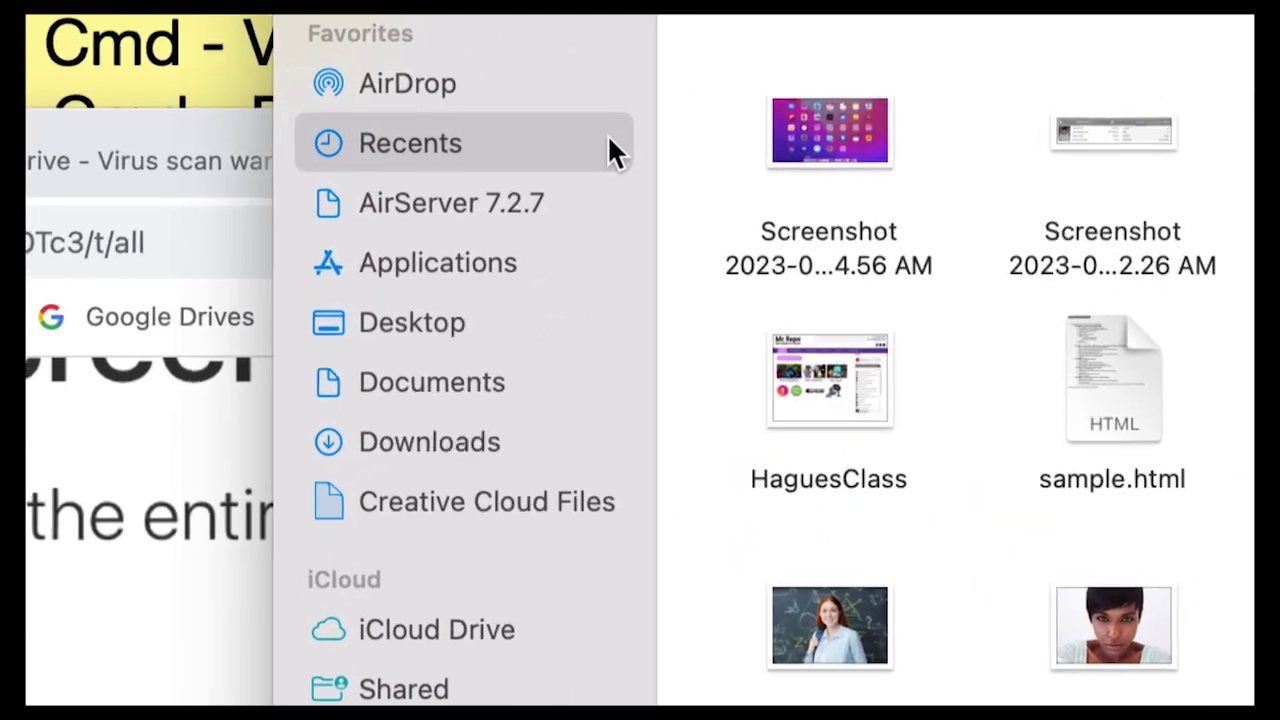
pyautogui.click(462, 324)
pyautogui.scroll(-1, 520, 318)
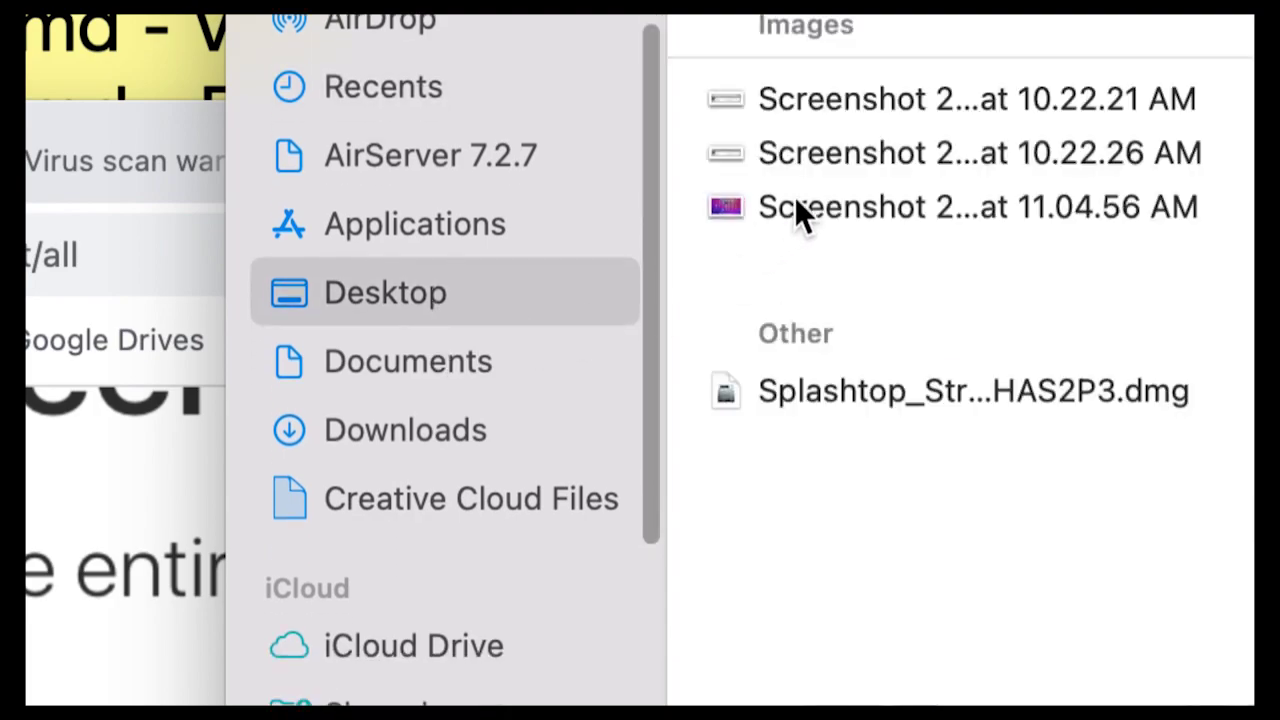
pyautogui.click(796, 207)
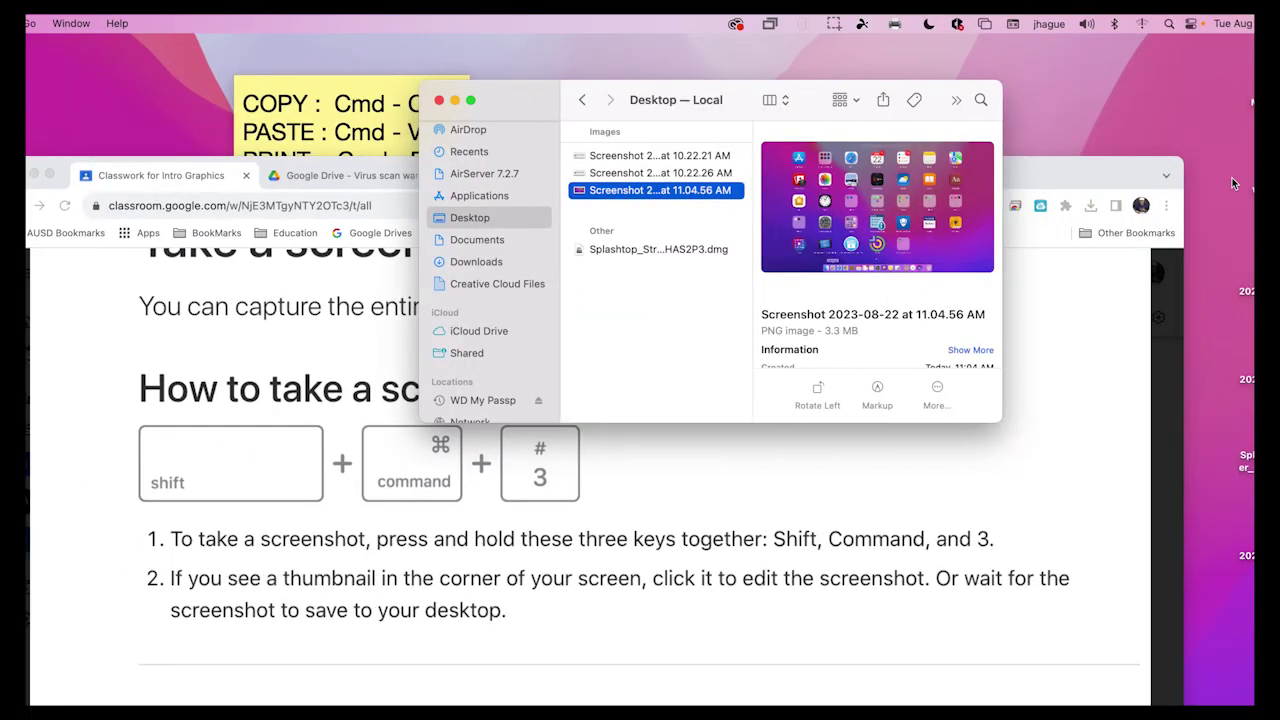
# - Move the 10.22.21 AM and 10.22.26 AM screenshots from the Desktop folder to the Trash and reposition the Finder window slightly
pyautogui.click(718, 557)
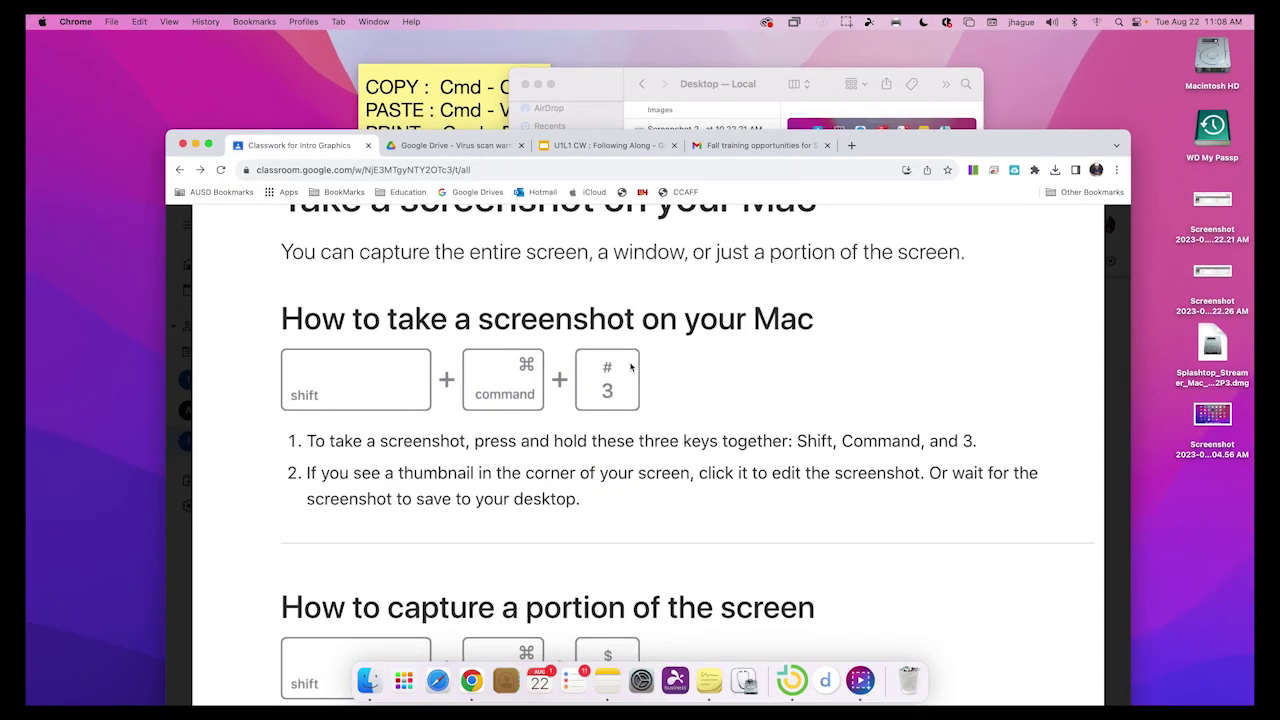
pyautogui.click(590, 85)
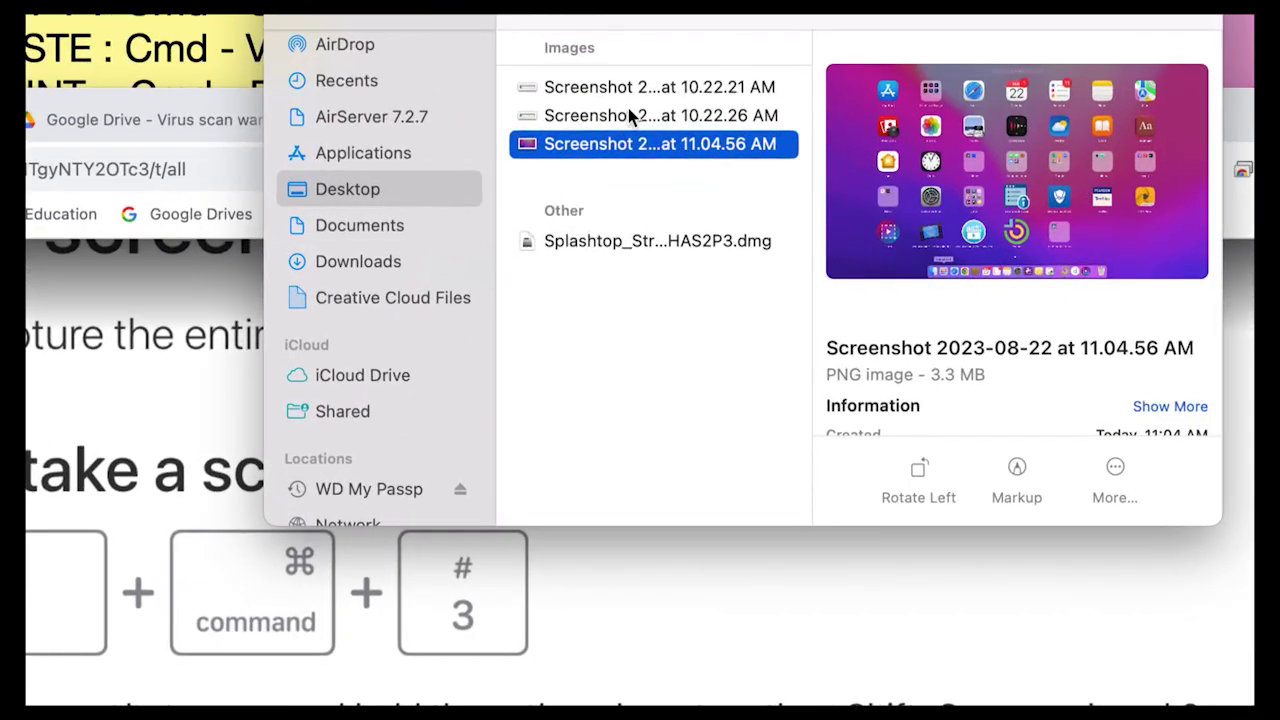
pyautogui.click(689, 142)
pyautogui.keyDown('shift'); pyautogui.click(628, 90); pyautogui.keyUp('shift')
pyautogui.rightClick(628, 90)
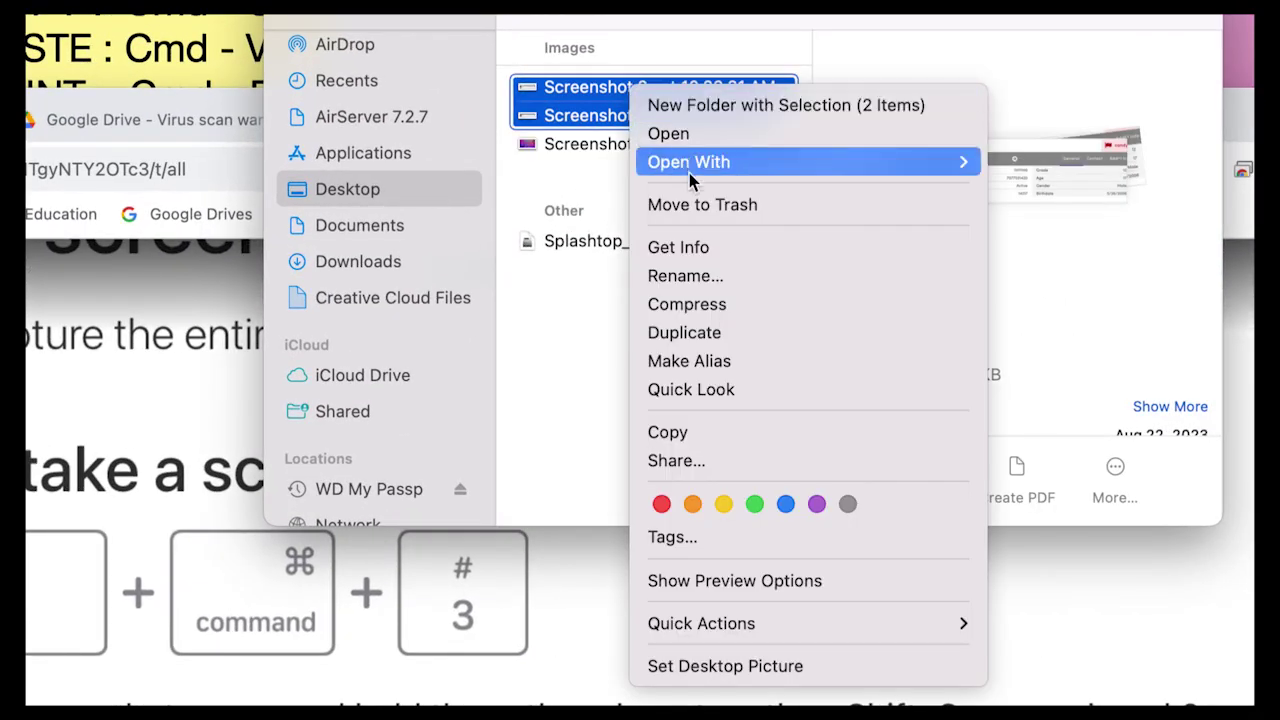
pyautogui.click(697, 204)
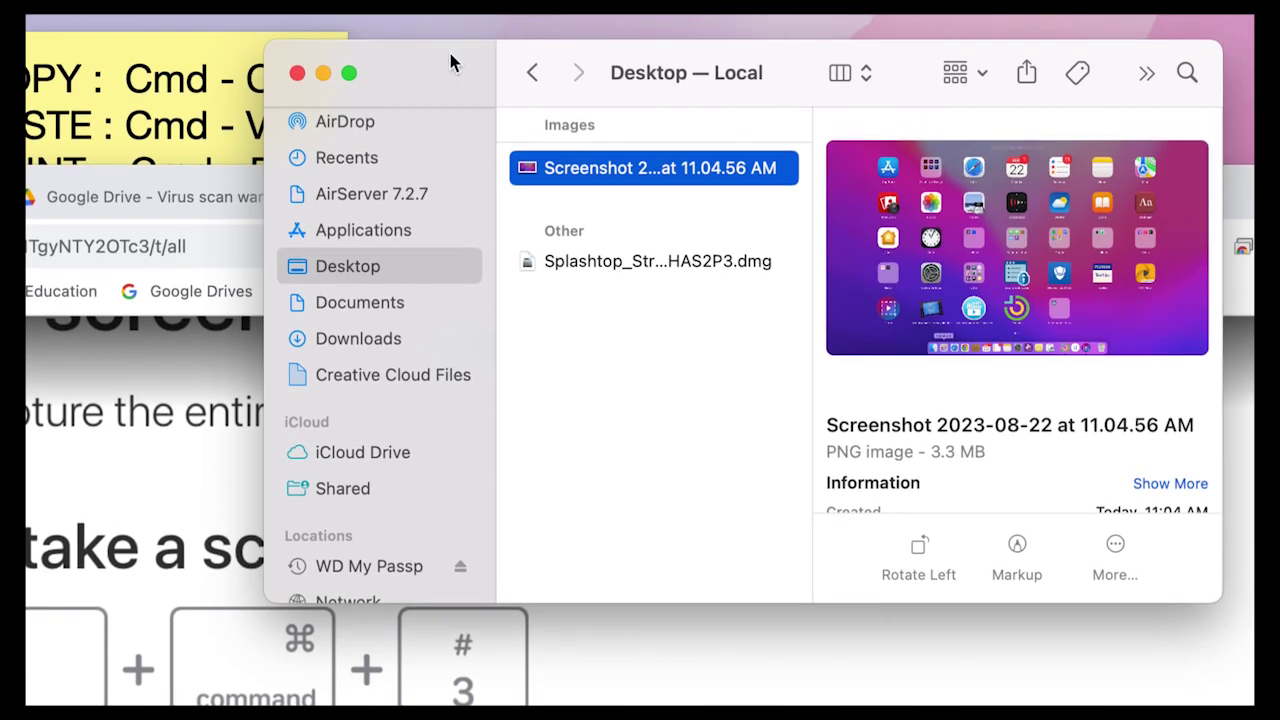
pyautogui.moveTo(449, 57); pyautogui.dragTo(383, 63)
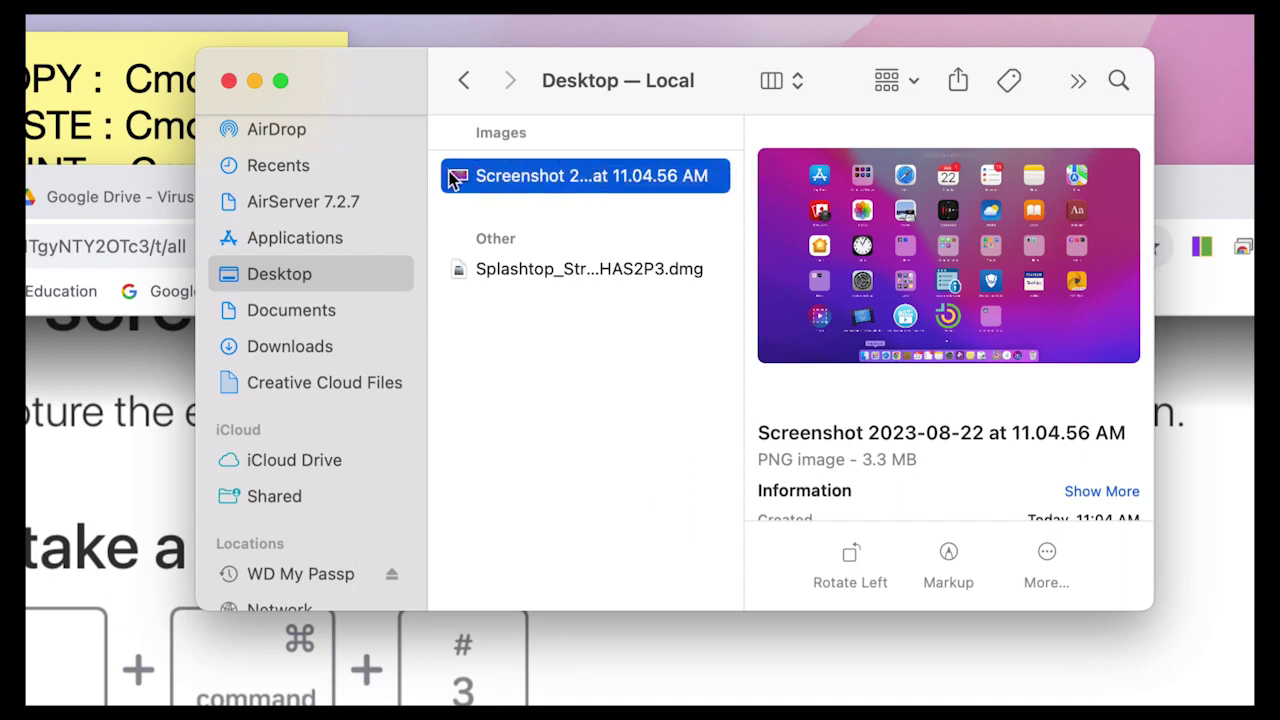
# - Try renaming the 11.04.56 AM screenshot to LaunchPad and undo the rename
pyautogui.press('Return')
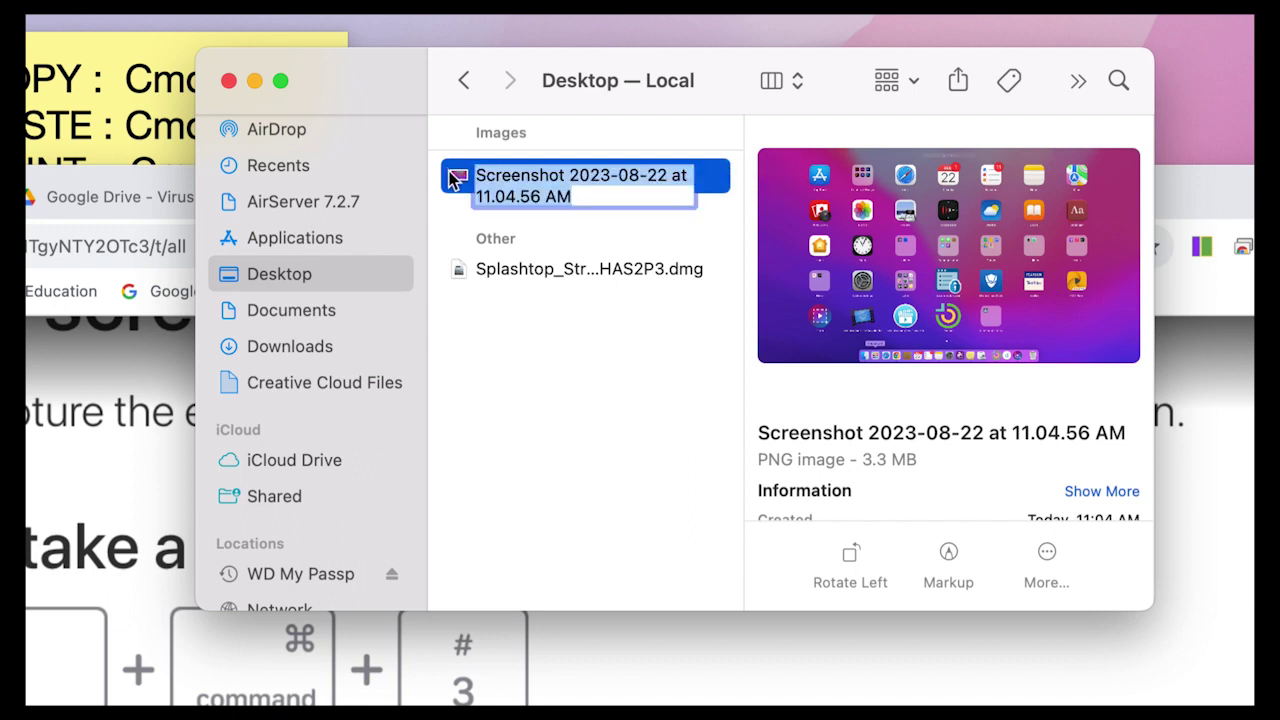
pyautogui.write('LaunchPad')
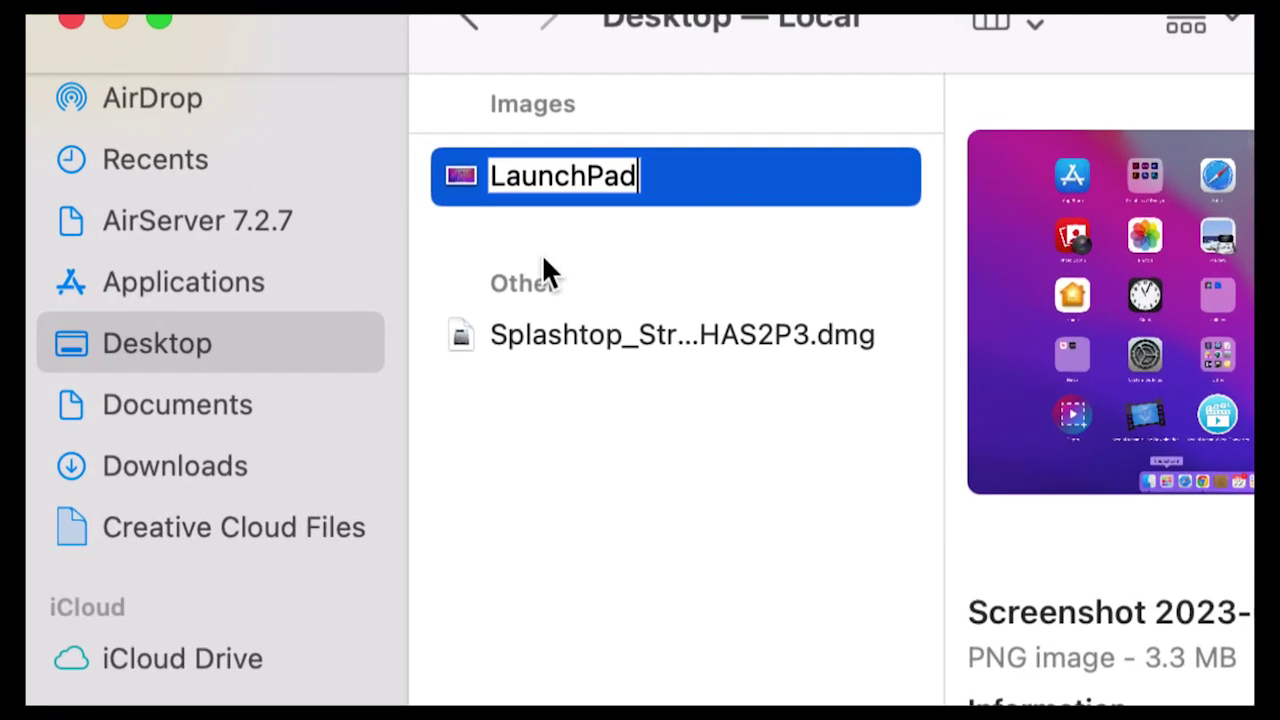
pyautogui.press('Return')
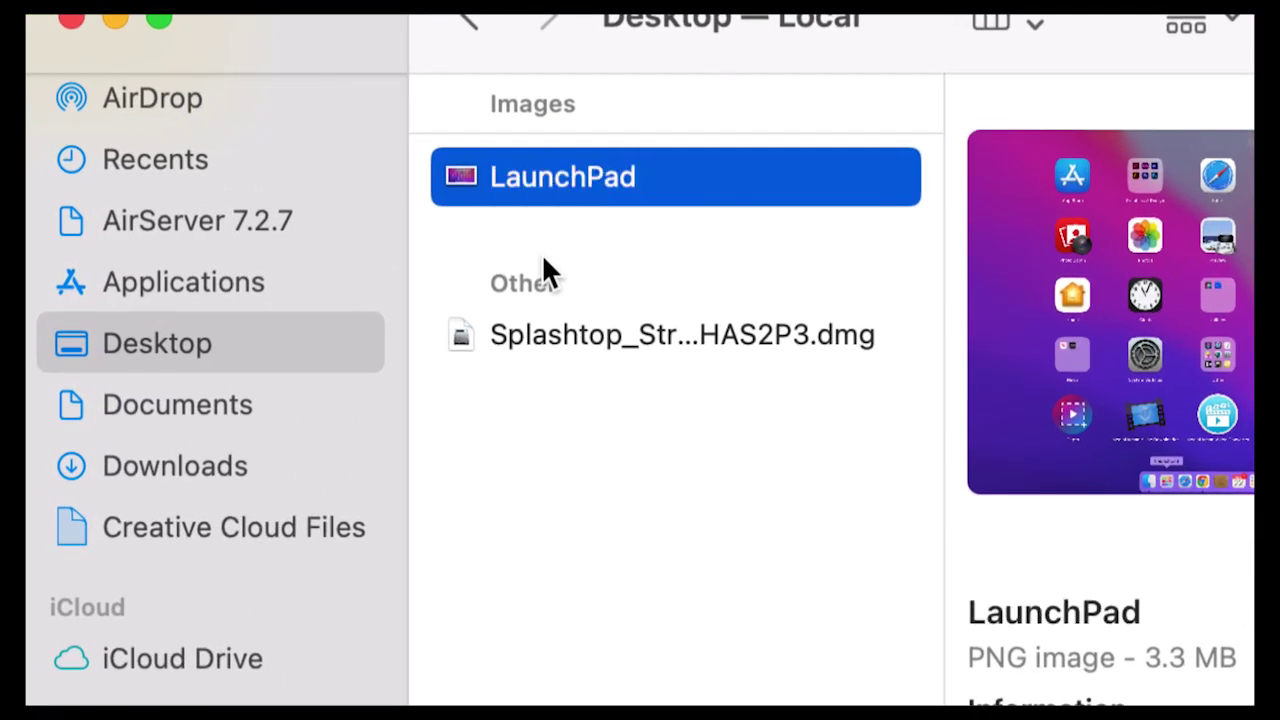
pyautogui.press('super+z')
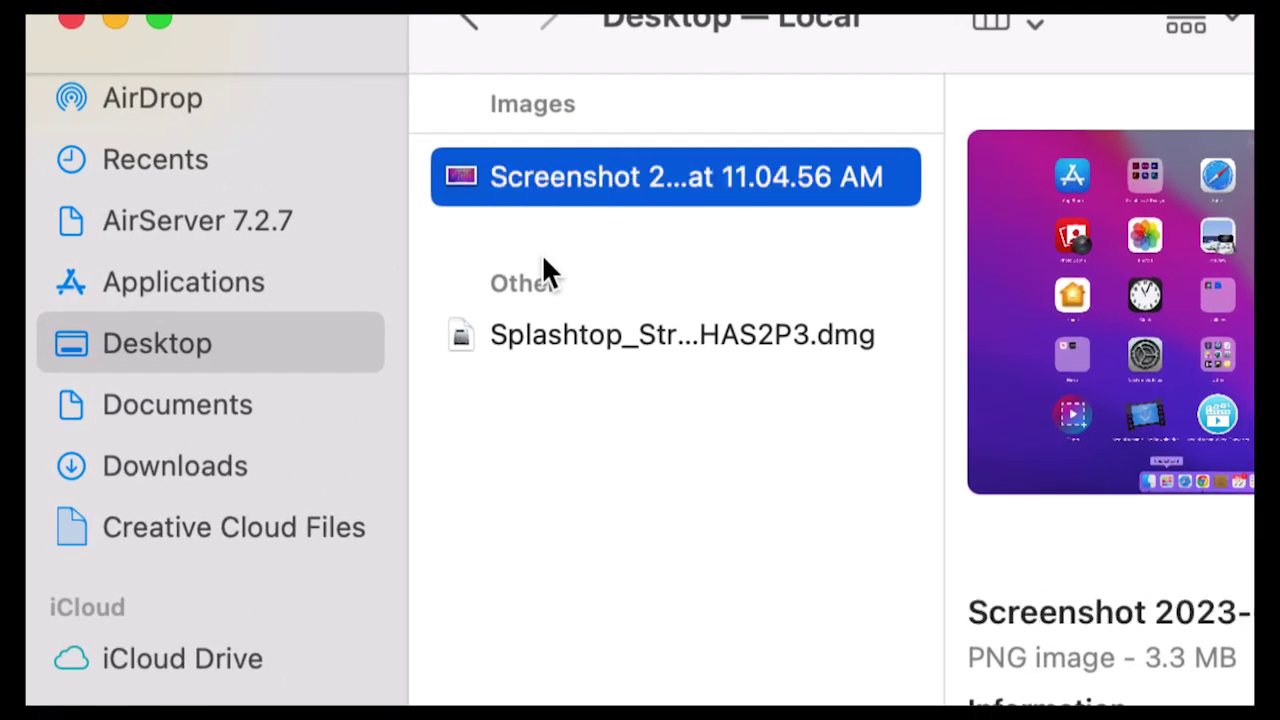
# - Rename the 11.04.56 AM screenshot in the Desktop folder as LaunchPad
pyautogui.rightClick(480, 177)
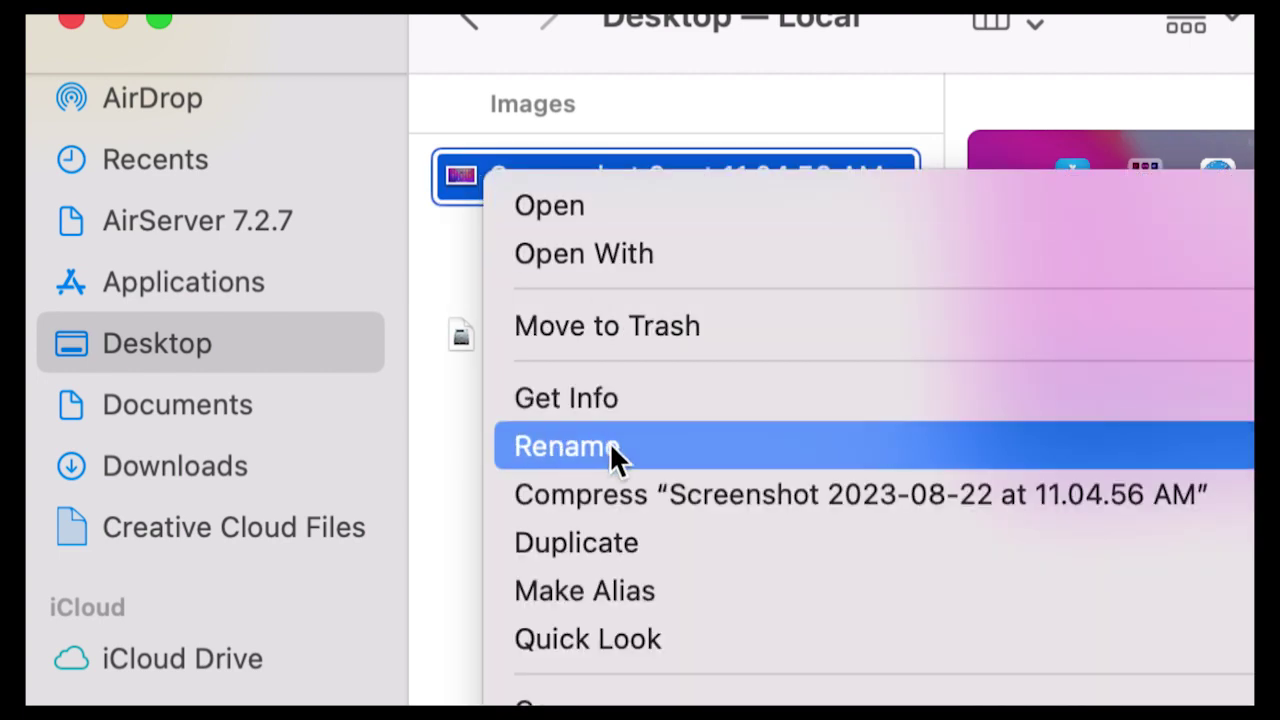
pyautogui.click(429, 265)
pyautogui.press('Return')
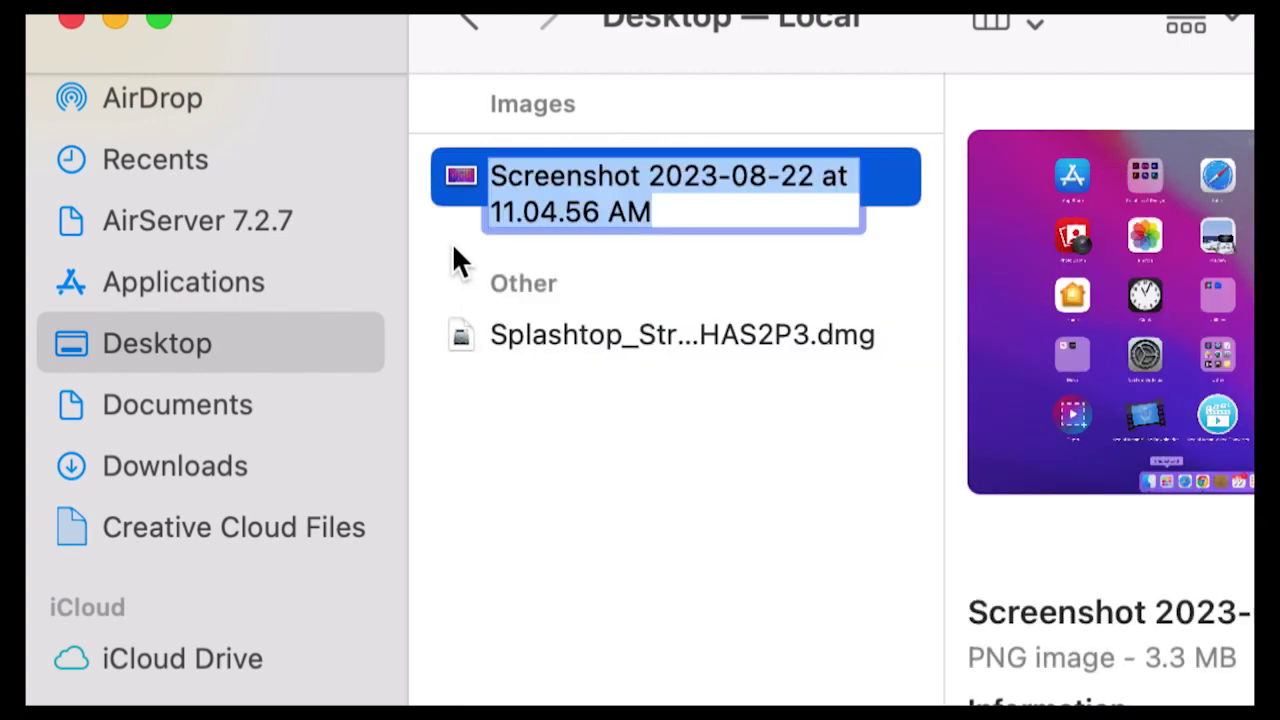
pyautogui.write('LaunchPad')
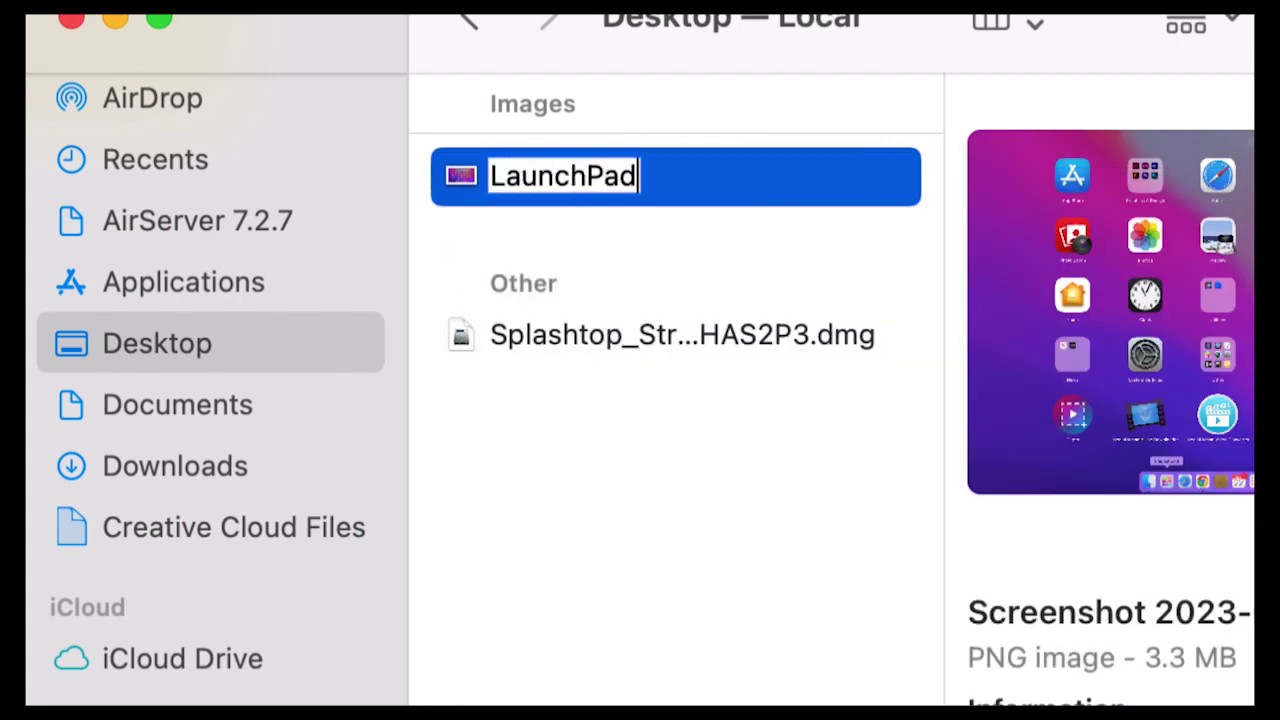
pyautogui.press('Return')
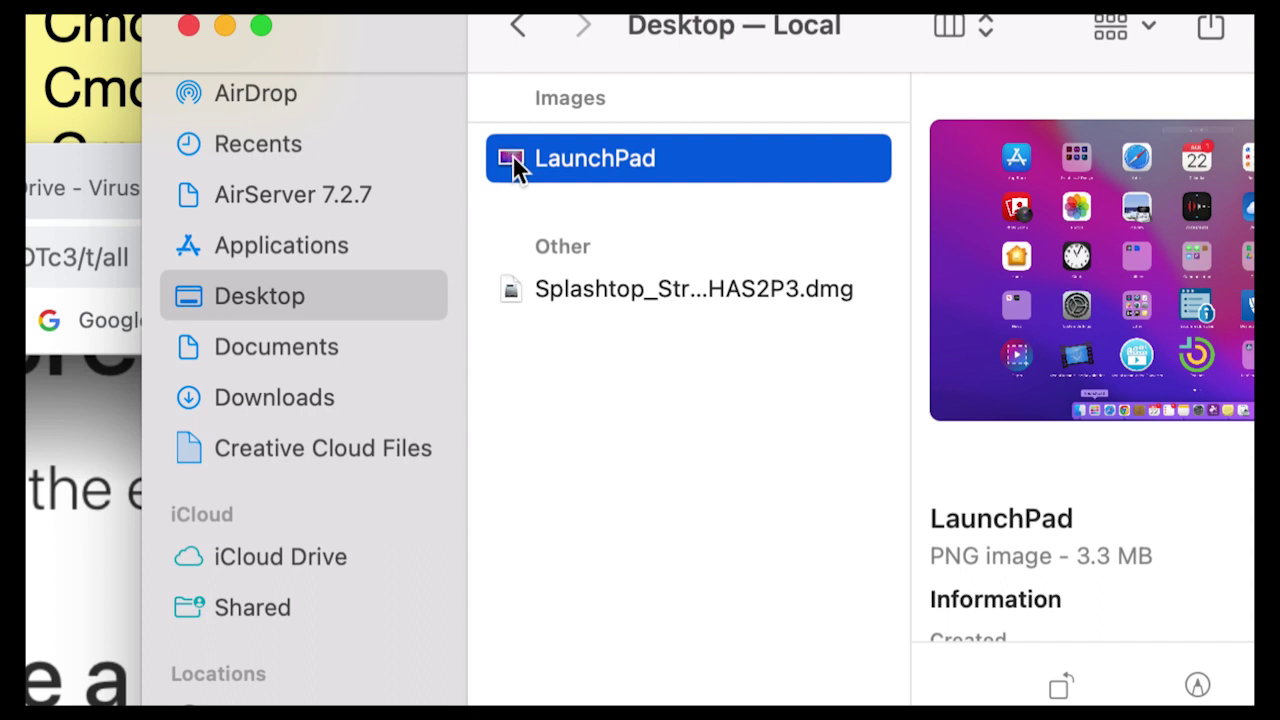
# - Try moving the LaunchPad image from Desktop into the U1L1 folder inside 1 Intro Graphics in Downloads, and undo the move
pyautogui.moveTo(512, 158); pyautogui.dragTo(237, 394)
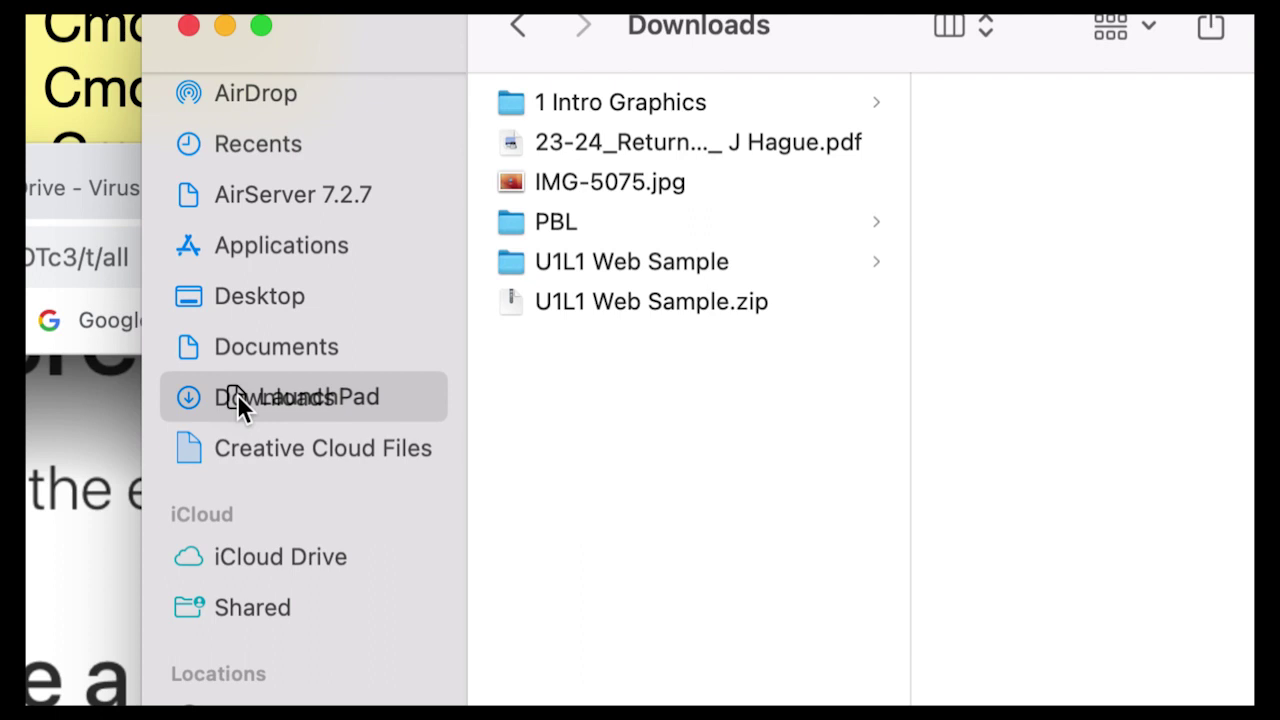
pyautogui.moveTo(237, 394); pyautogui.dragTo(592, 98)
pyautogui.moveTo(773, 111); pyautogui.dragTo(701, 182)
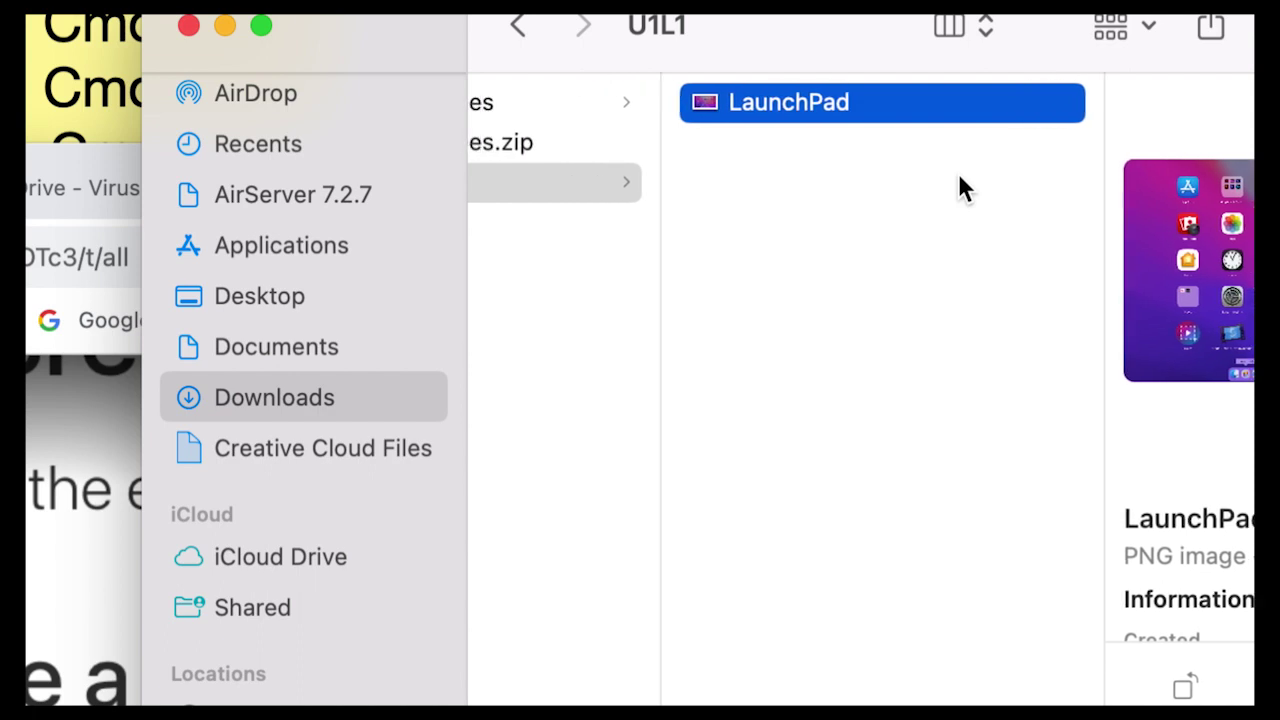
pyautogui.press('super+z')
pyautogui.scroll(2, 283, 160)
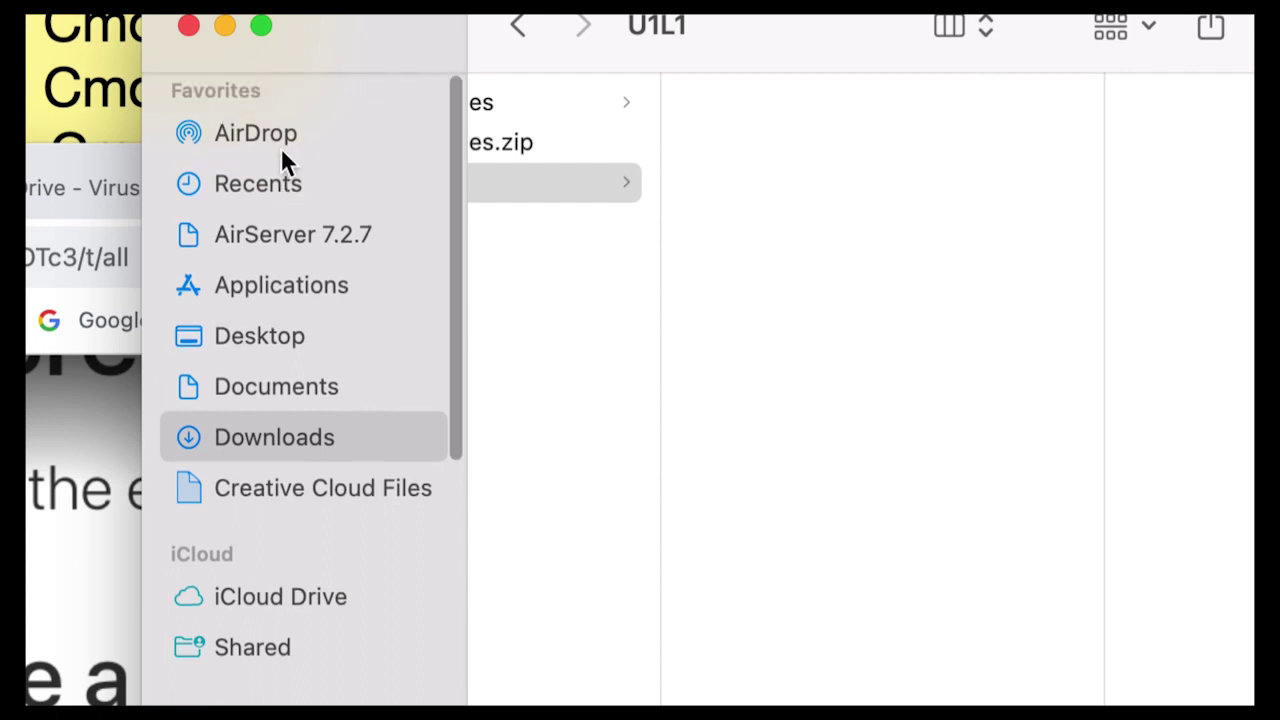
# - Copy the LaunchPad image from the Desktop folder and paste it into Downloads > 1 Intro Graphics > U1L1
pyautogui.click(264, 325)
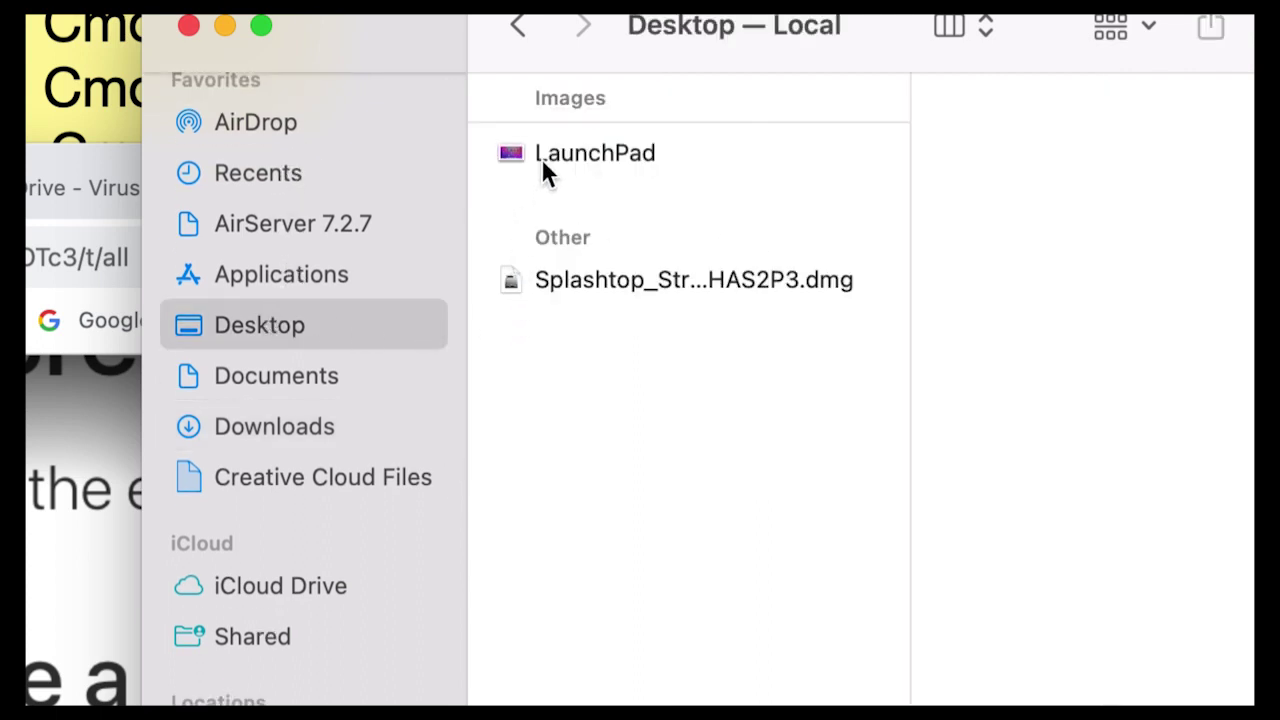
pyautogui.click(505, 160)
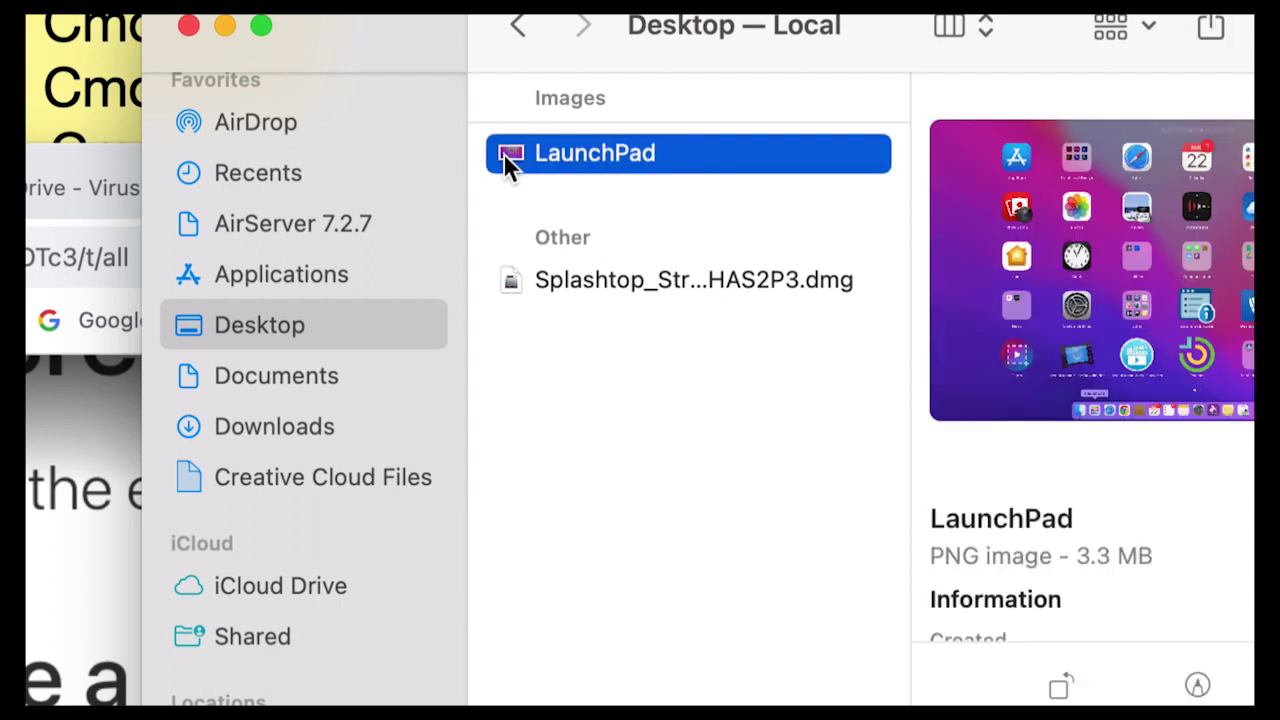
pyautogui.rightClick(505, 160)
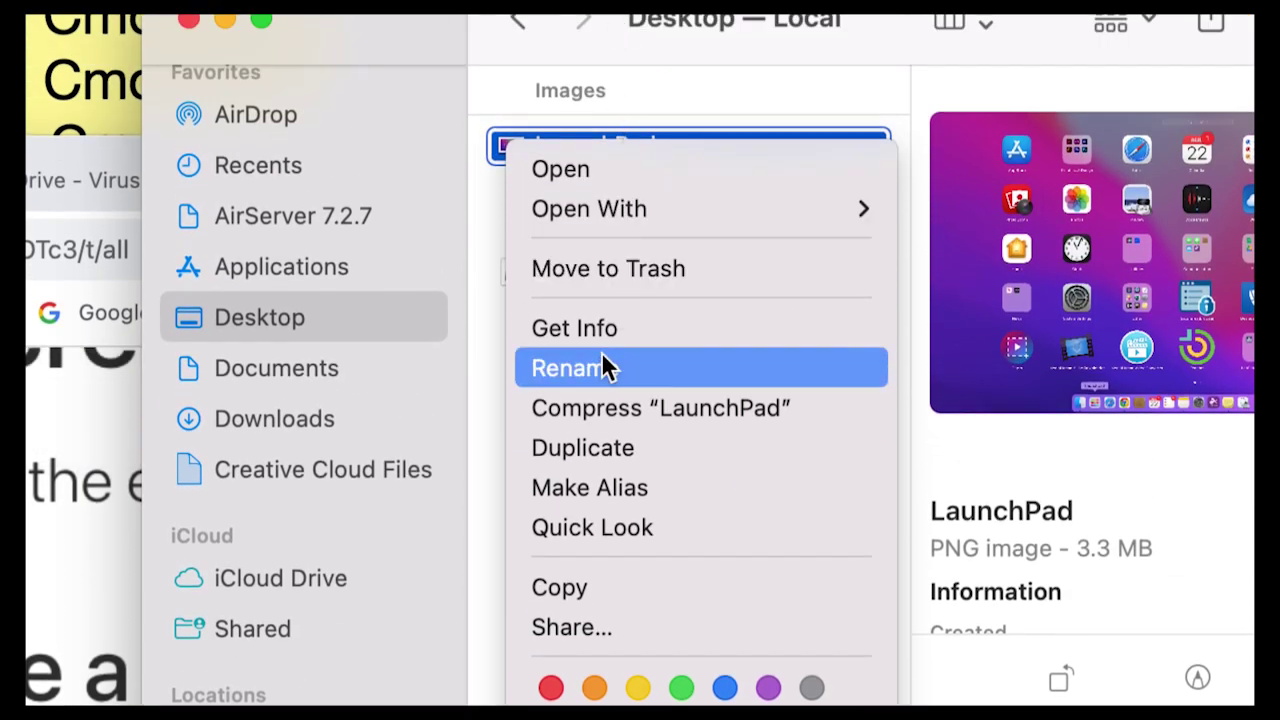
pyautogui.click(614, 584)
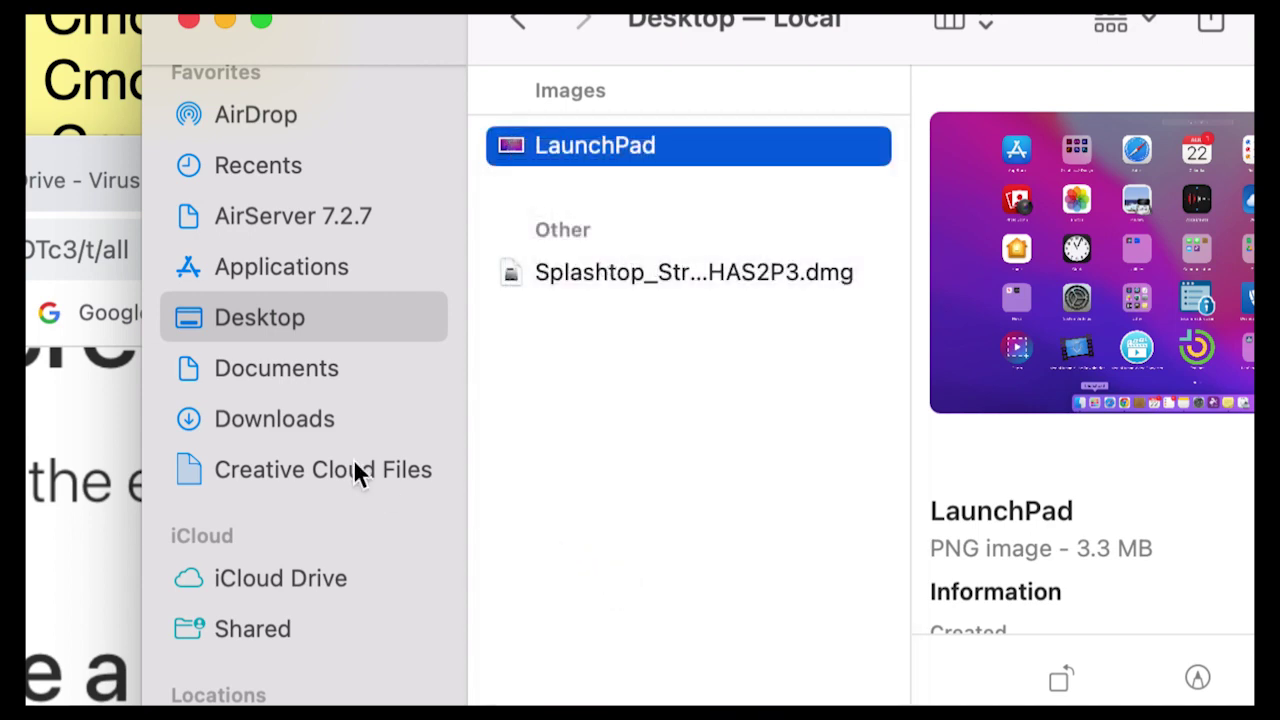
pyautogui.click(288, 421)
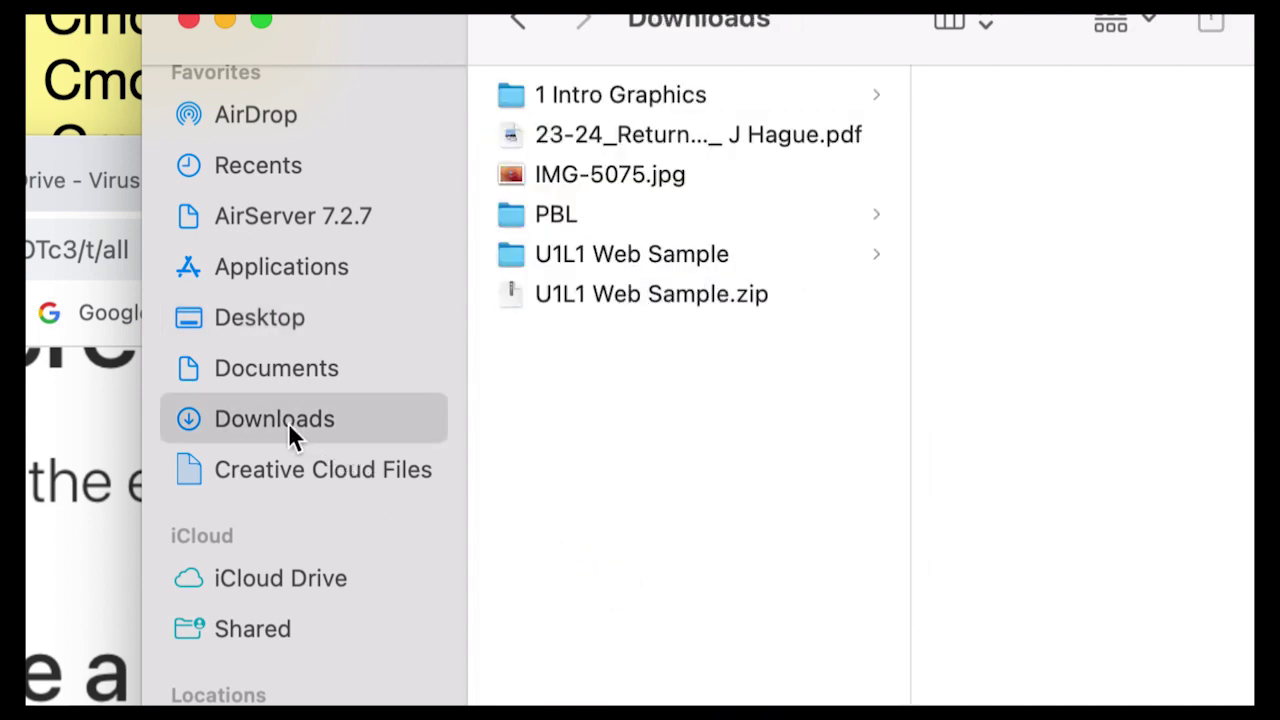
pyautogui.click(607, 102)
pyautogui.click(605, 98)
pyautogui.click(967, 180)
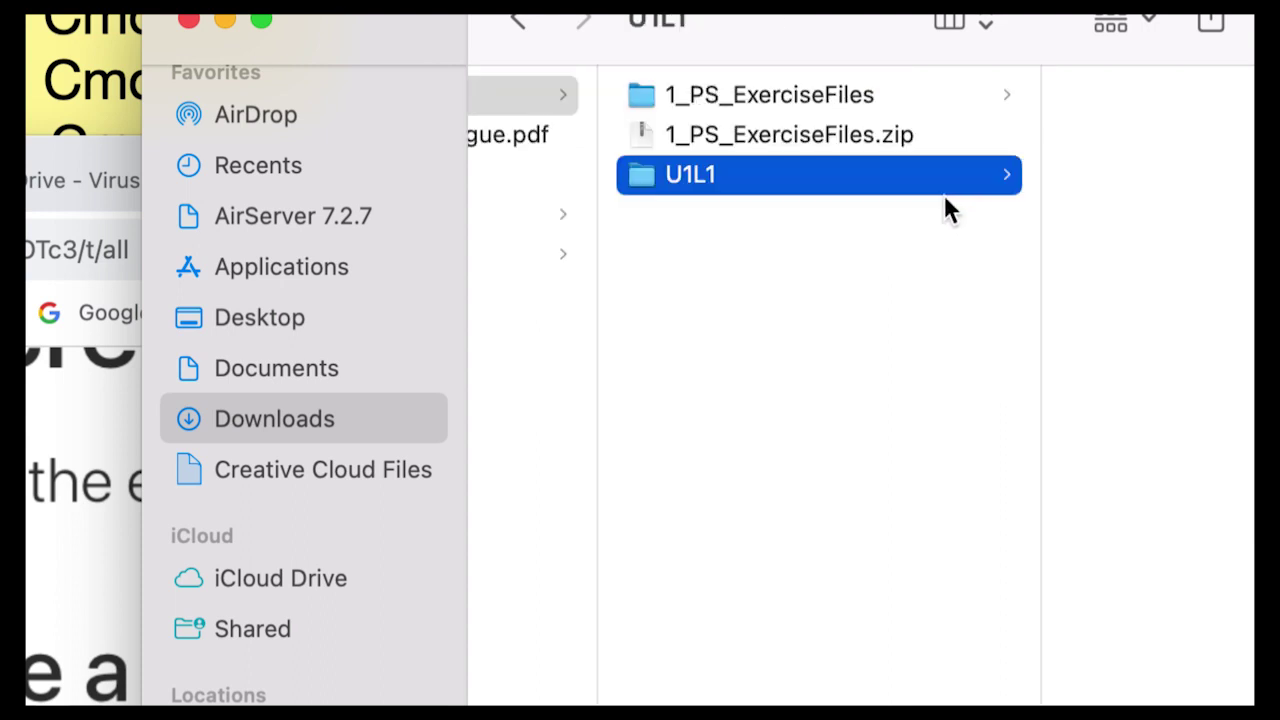
pyautogui.rightClick(1100, 186)
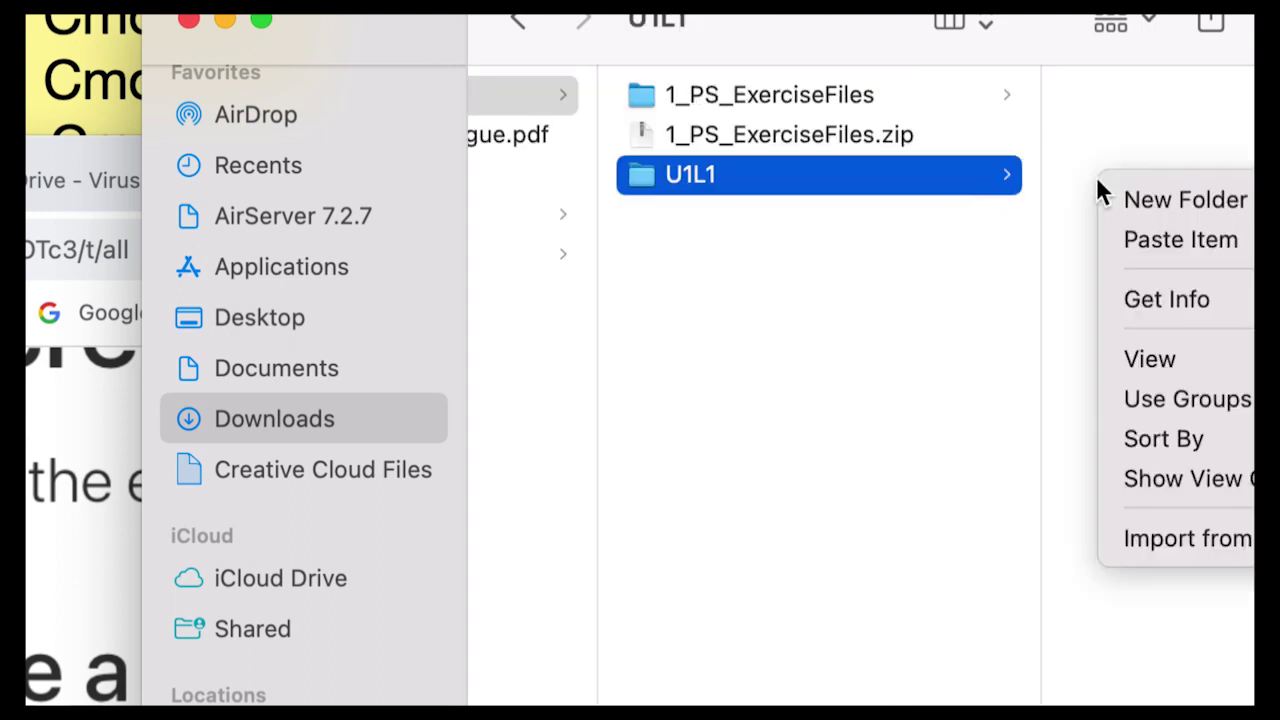
pyautogui.click(1150, 240)
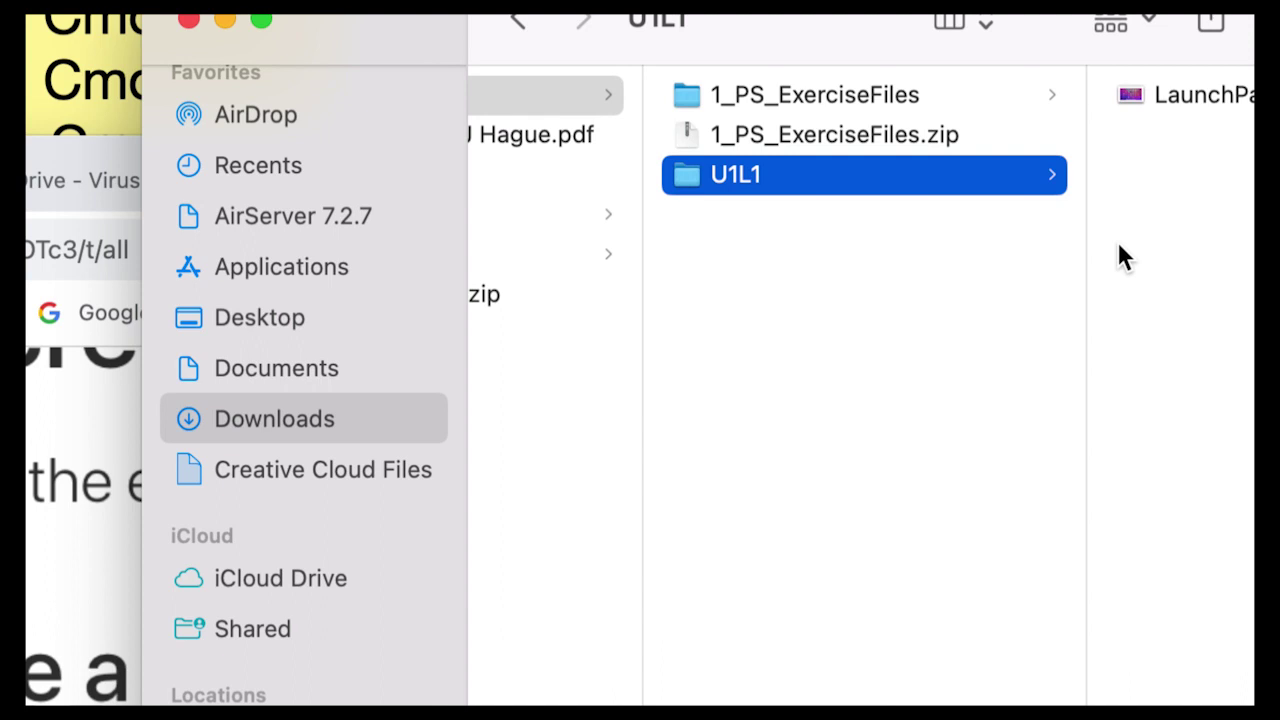
# - Move the original LaunchPad image in the Desktop folder to the Trash
pyautogui.hscroll(-5, 1117, 256)
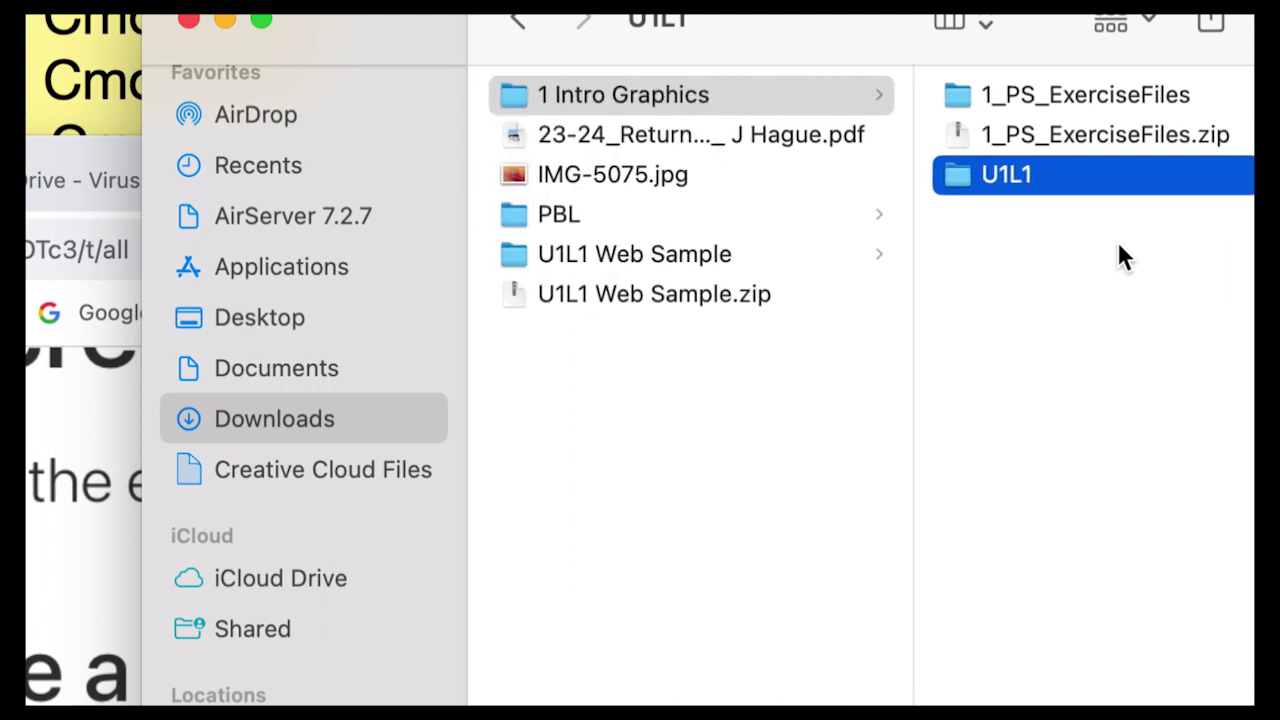
pyautogui.click(306, 314)
pyautogui.click(557, 150)
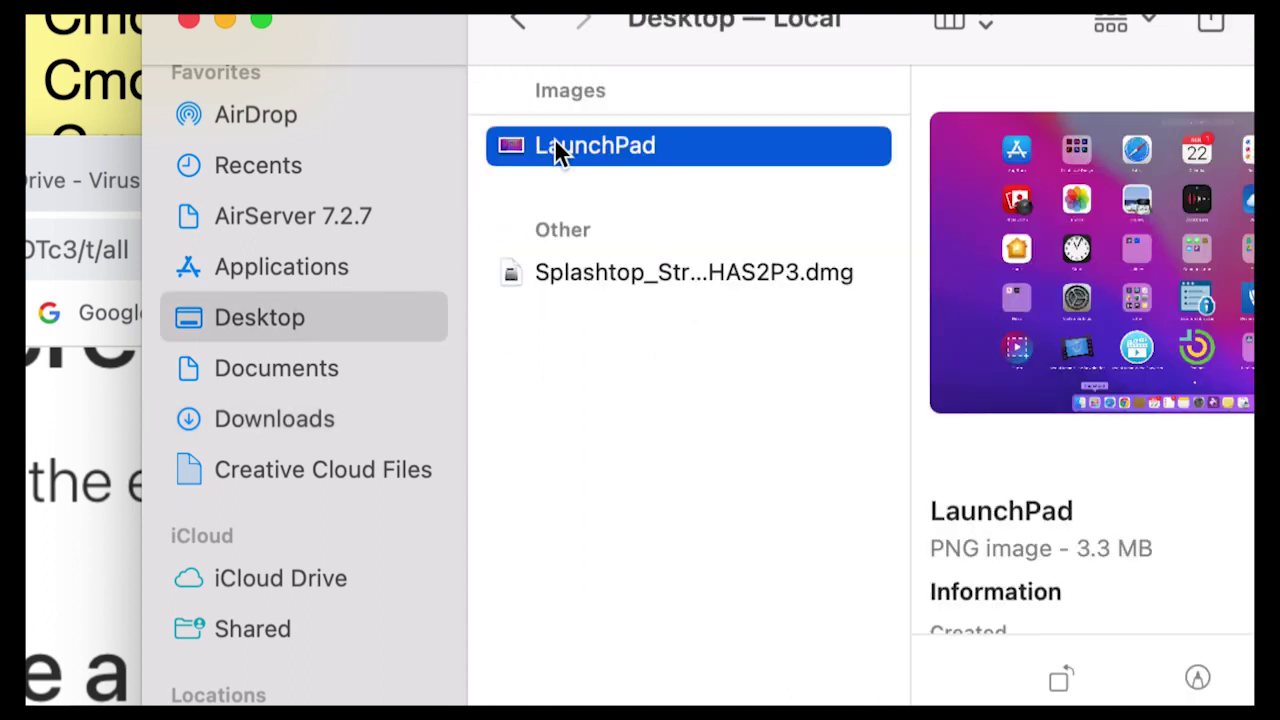
pyautogui.rightClick(556, 148)
pyautogui.click(622, 261)
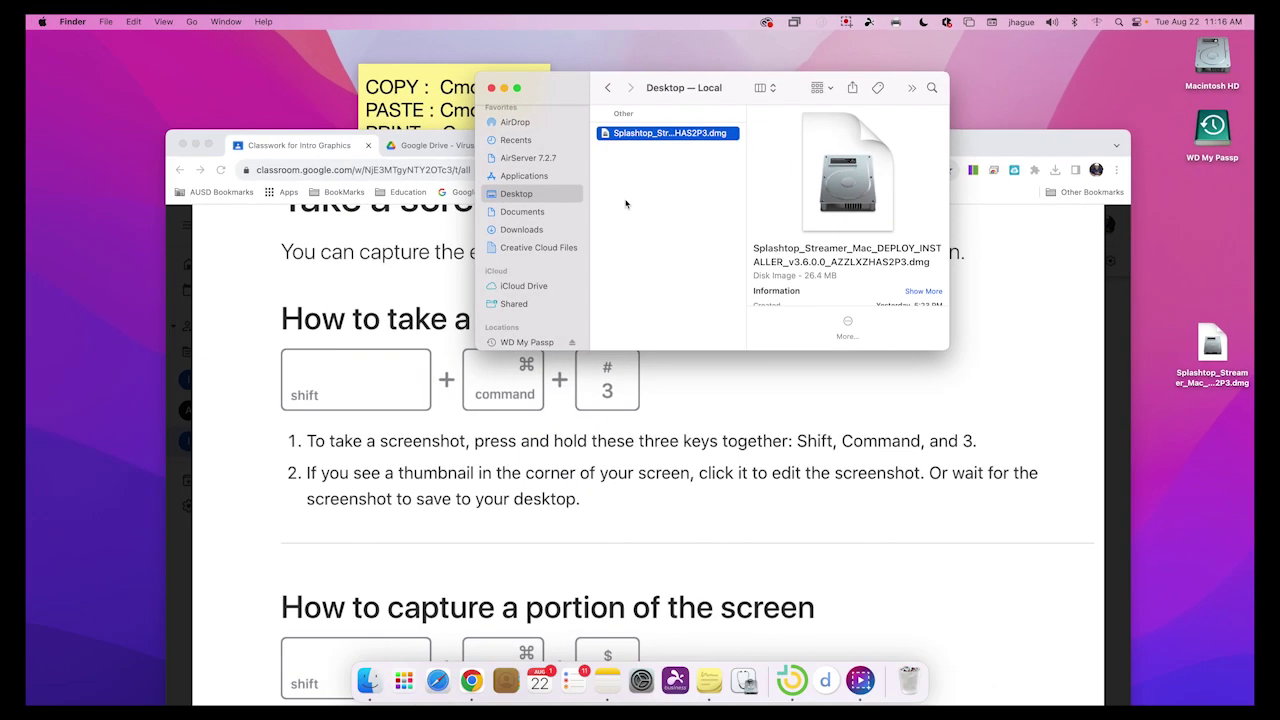
# - Move the screenshot instructions window higher, open Launchpad, and capture only the nine-icon area from Preview to Desmos Test Mode
pyautogui.click(303, 586)
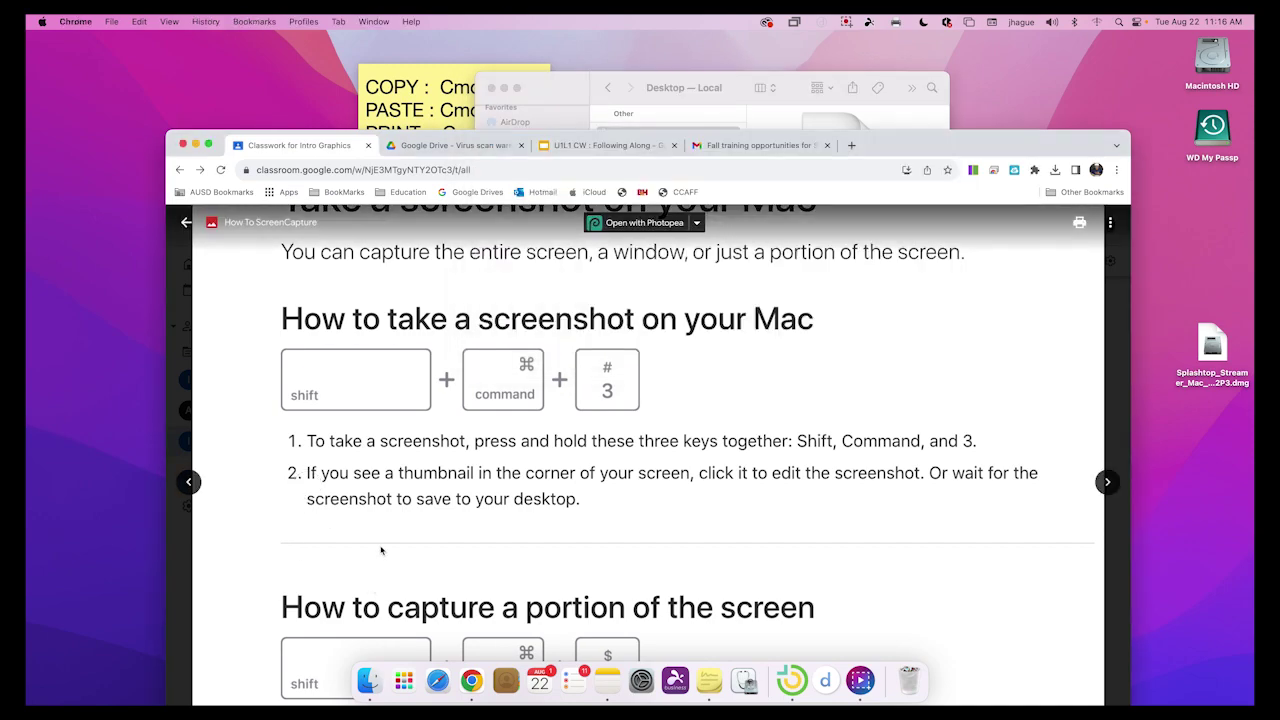
pyautogui.moveTo(916, 142); pyautogui.dragTo(893, 43)
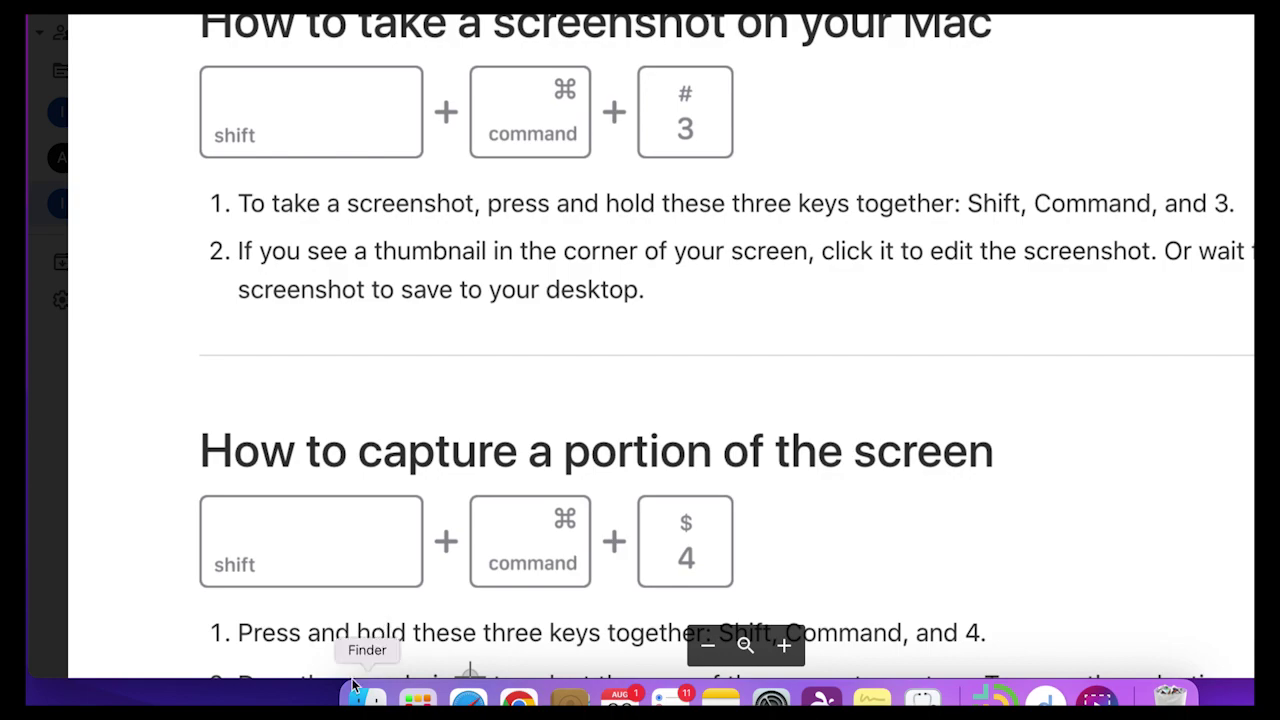
pyautogui.click(408, 684)
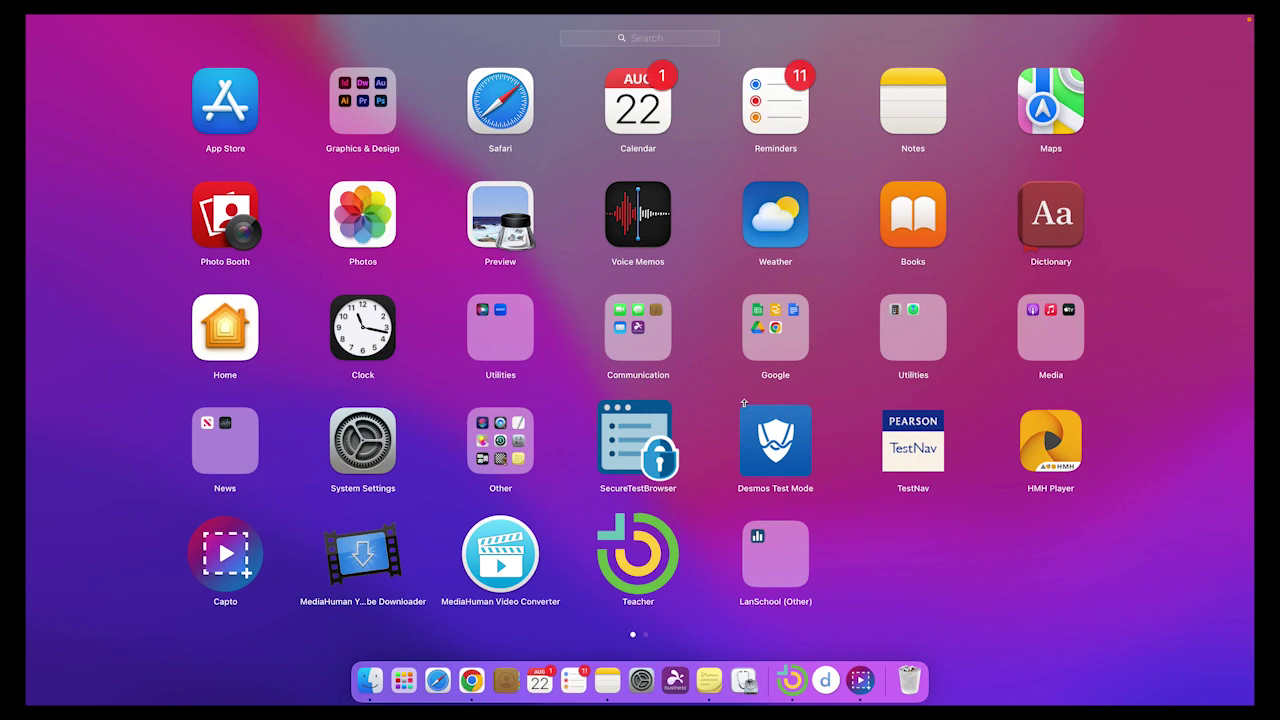
pyautogui.press('super+shift+4')
pyautogui.moveTo(446, 170); pyautogui.dragTo(846, 507)
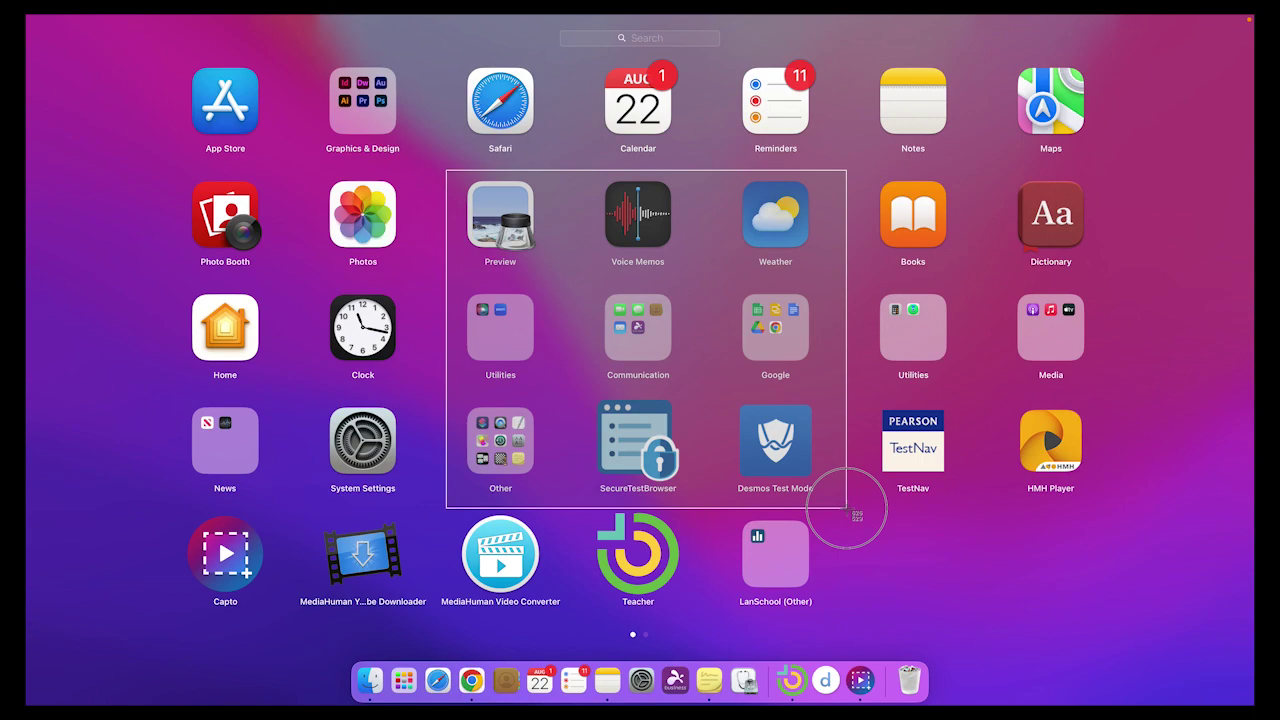
pyautogui.moveTo(846, 507); pyautogui.dragTo(846, 507)
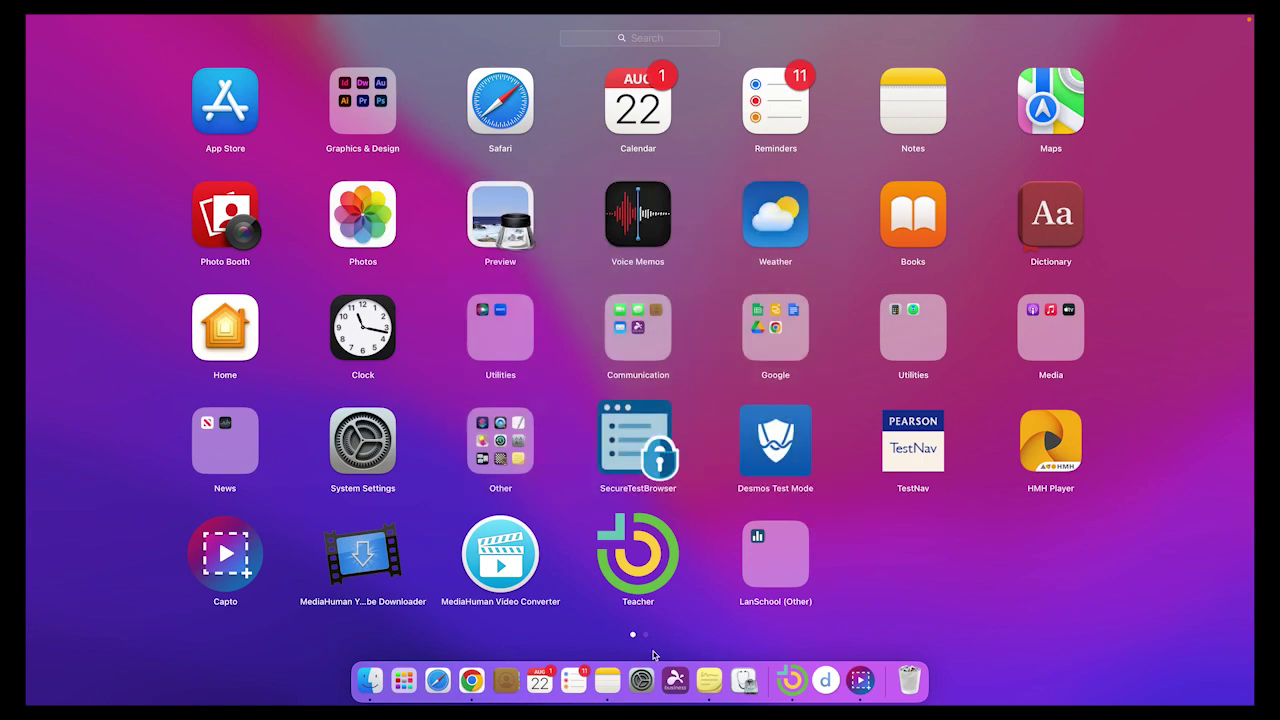
# - Rename the 11.17.15 AM screenshot in Finder's Desktop folder as Pick9
pyautogui.click(370, 680)
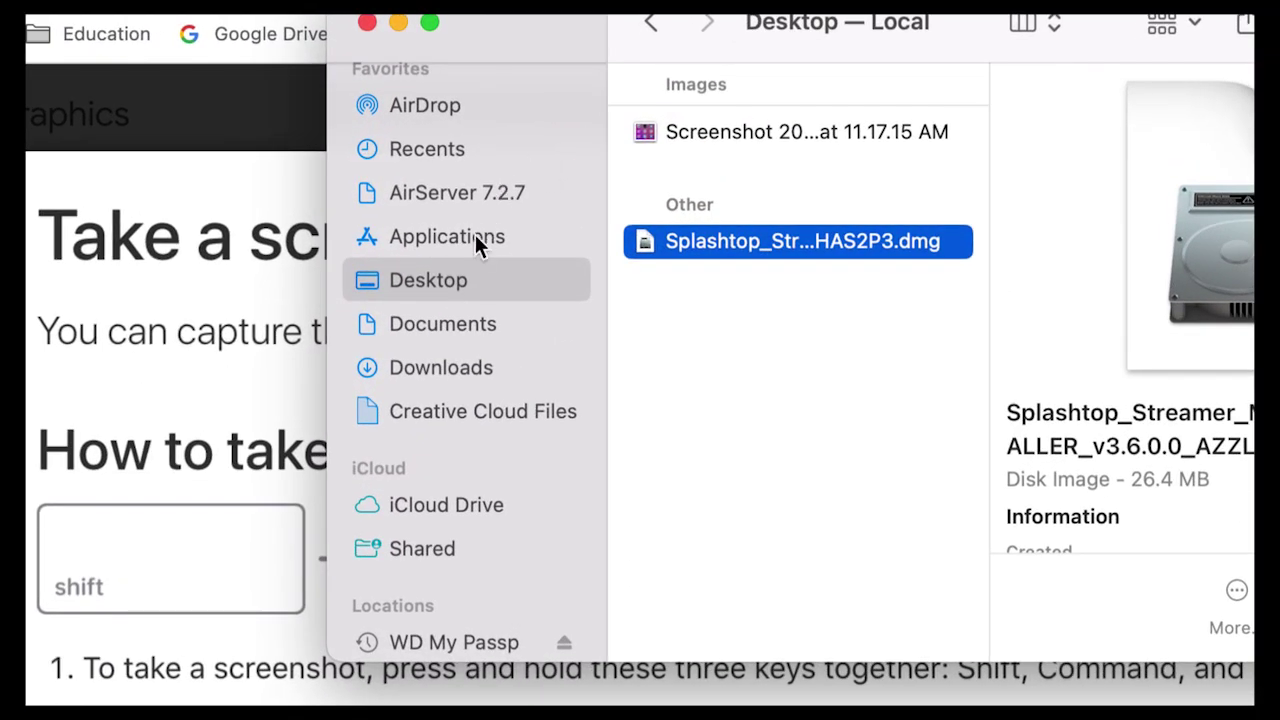
pyautogui.click(703, 130)
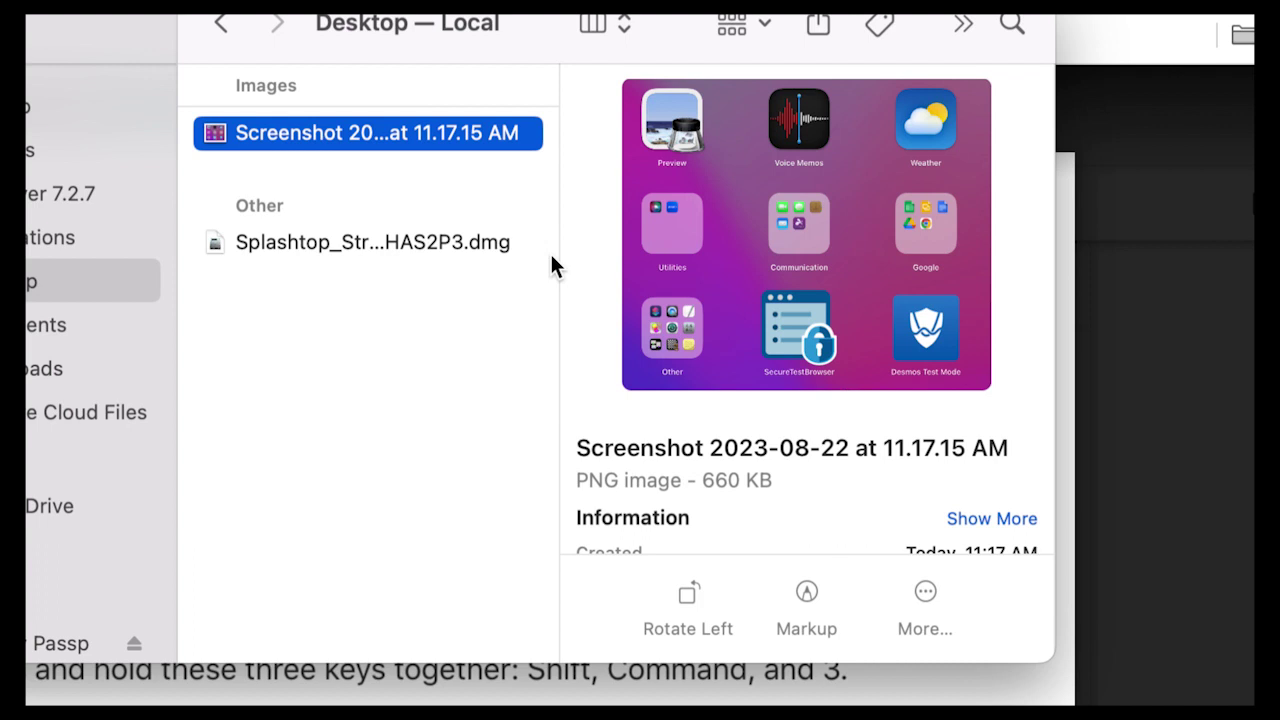
pyautogui.press('Return')
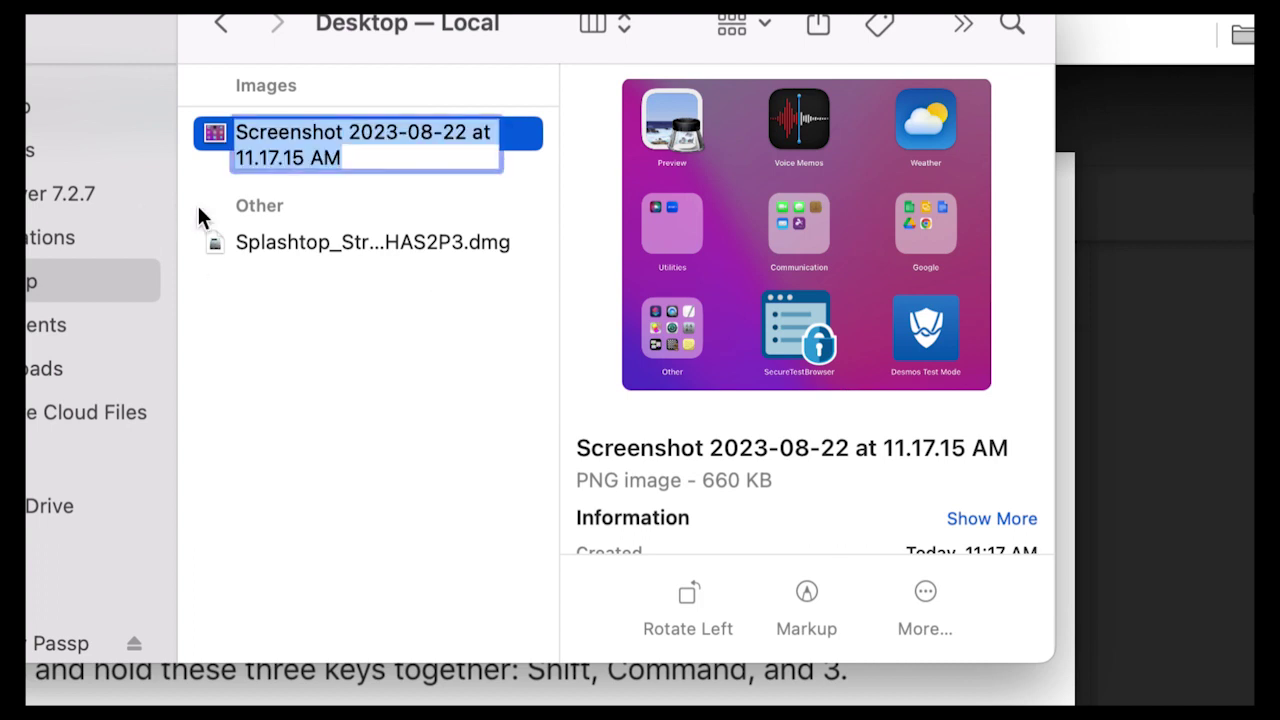
pyautogui.write('Pick9')
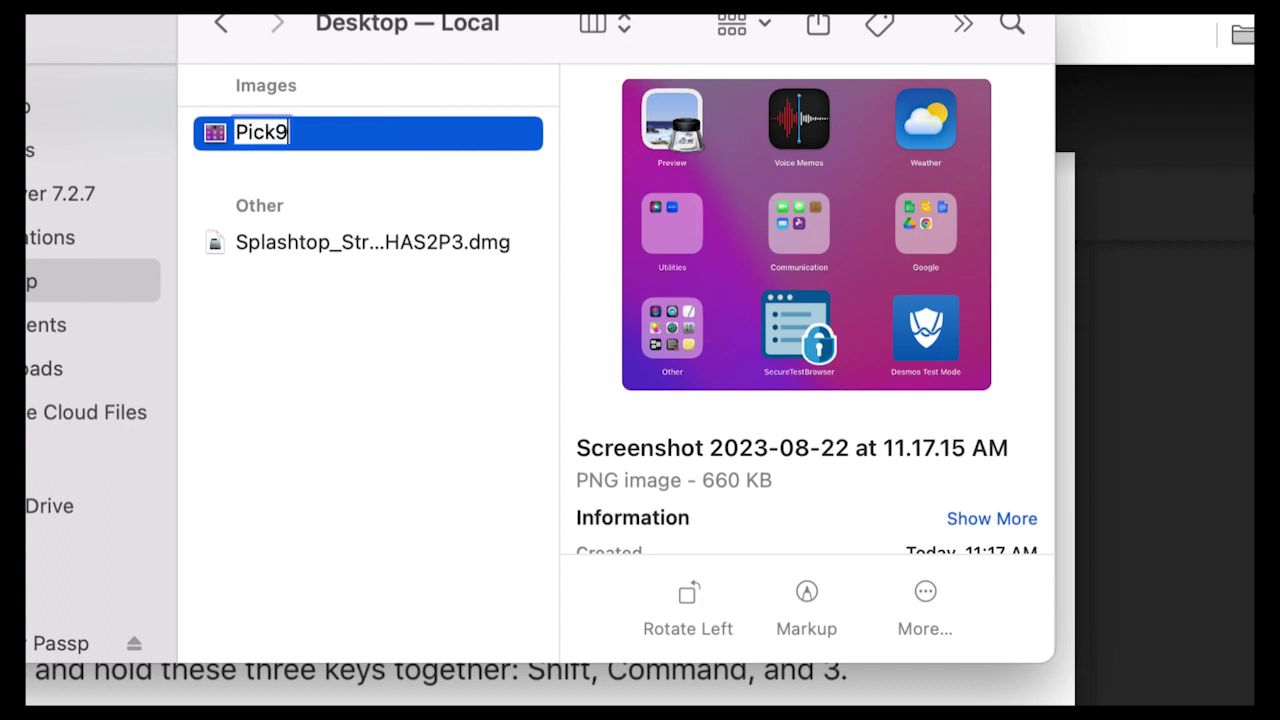
pyautogui.press('Return')
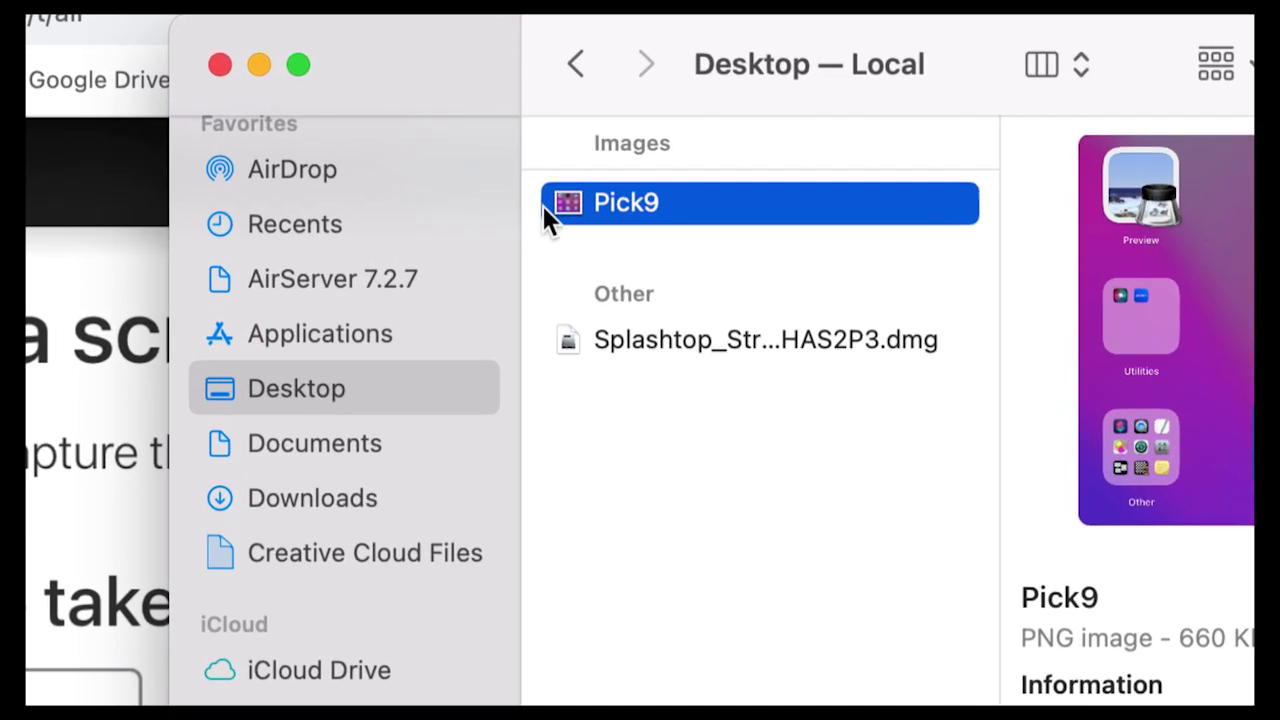
# - Move the Pick9 image from Desktop into Downloads > 1 Intro Graphics > U1L1 and check it beside LaunchPad
pyautogui.moveTo(568, 199); pyautogui.dragTo(1077, 229)
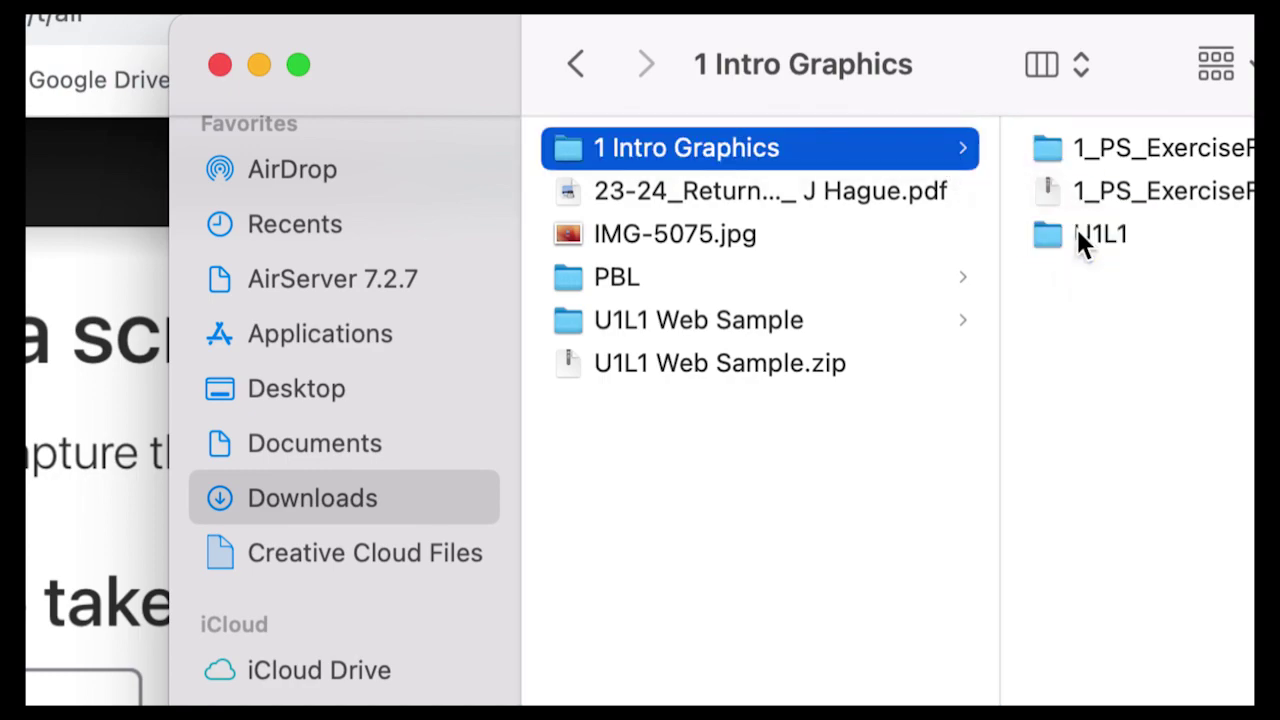
pyautogui.click(1062, 246)
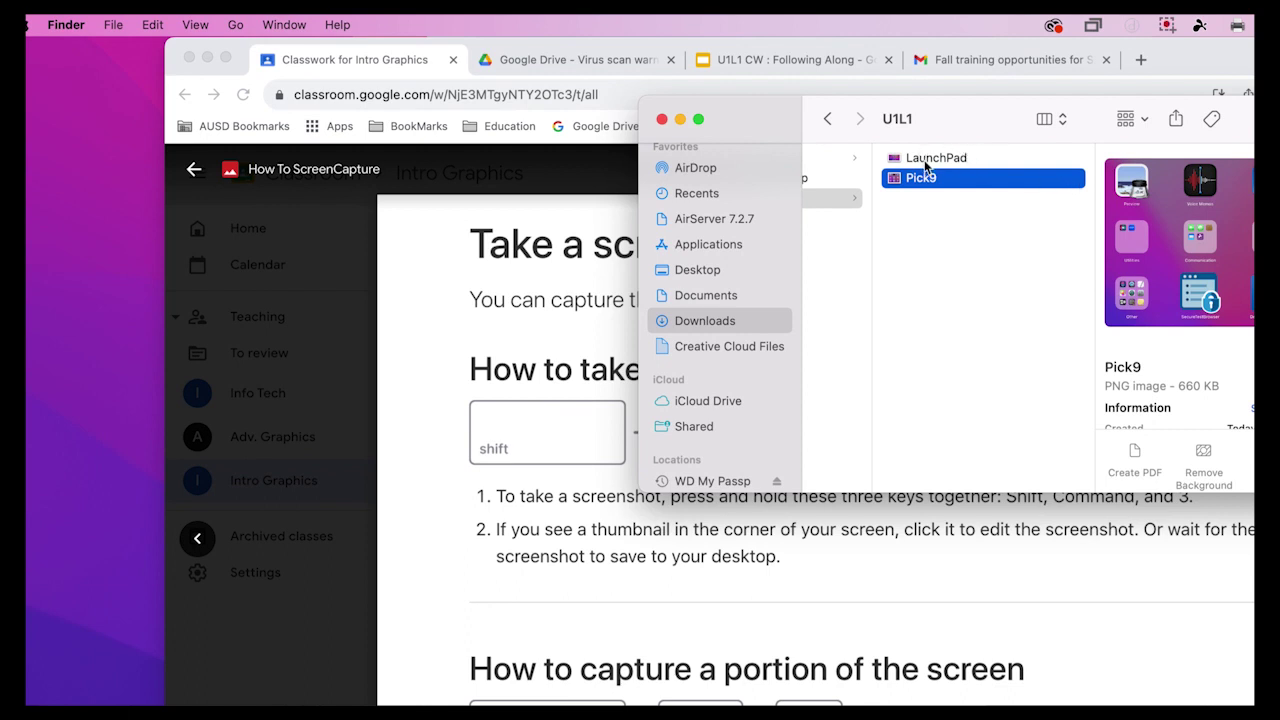
pyautogui.press('Up')
pyautogui.click(926, 178)
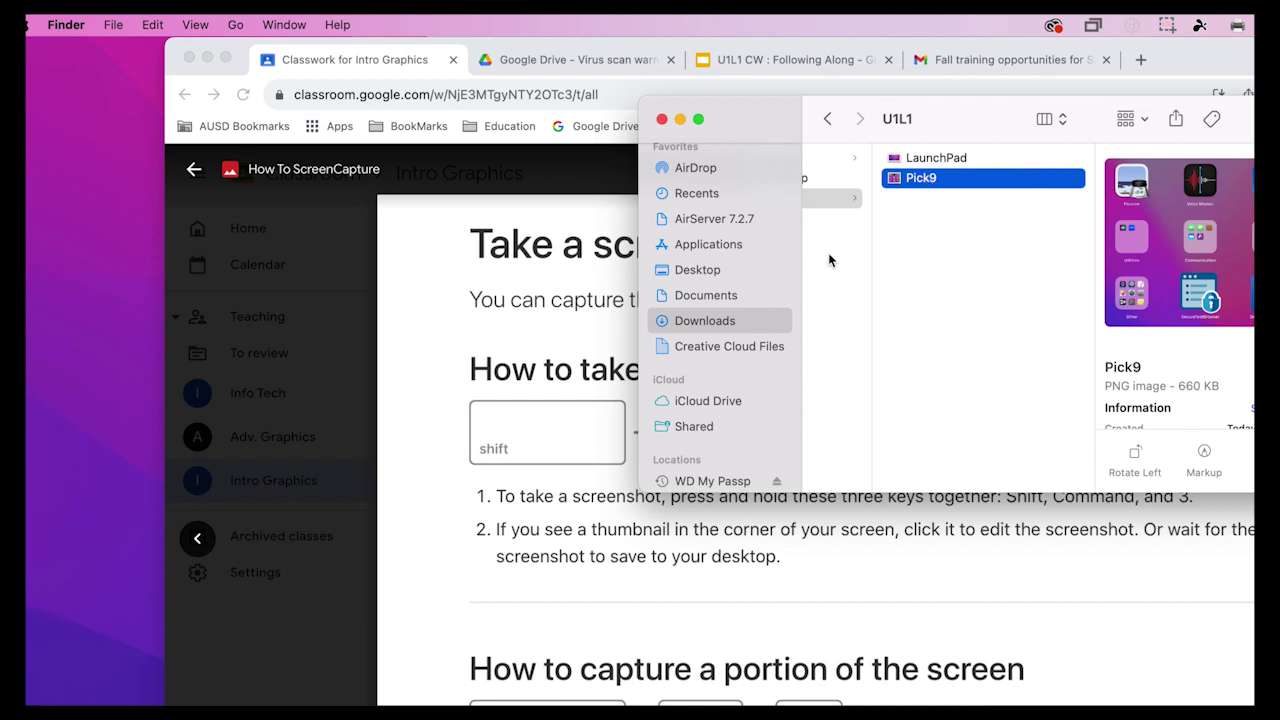
# - Return to Chrome, close the How To ScreenCapture preview, and close the Google Drive virus scan warning page
pyautogui.click(299, 285)
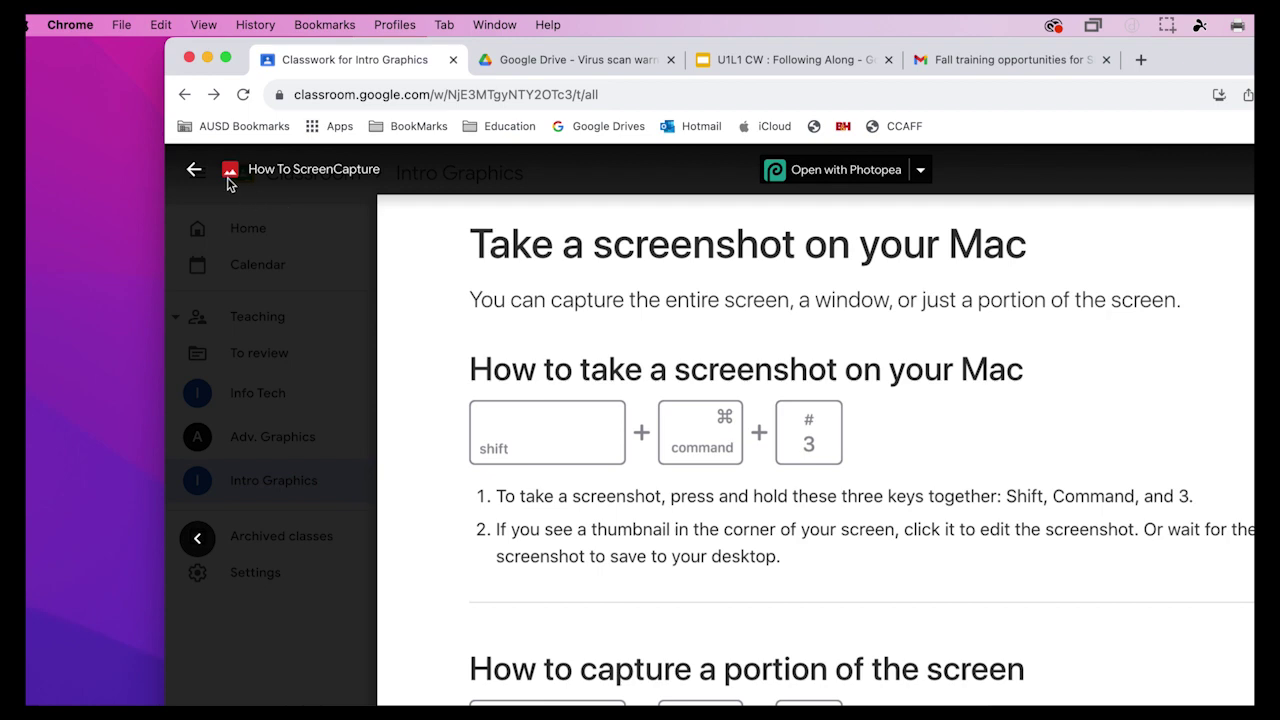
pyautogui.click(194, 169)
pyautogui.click(730, 60)
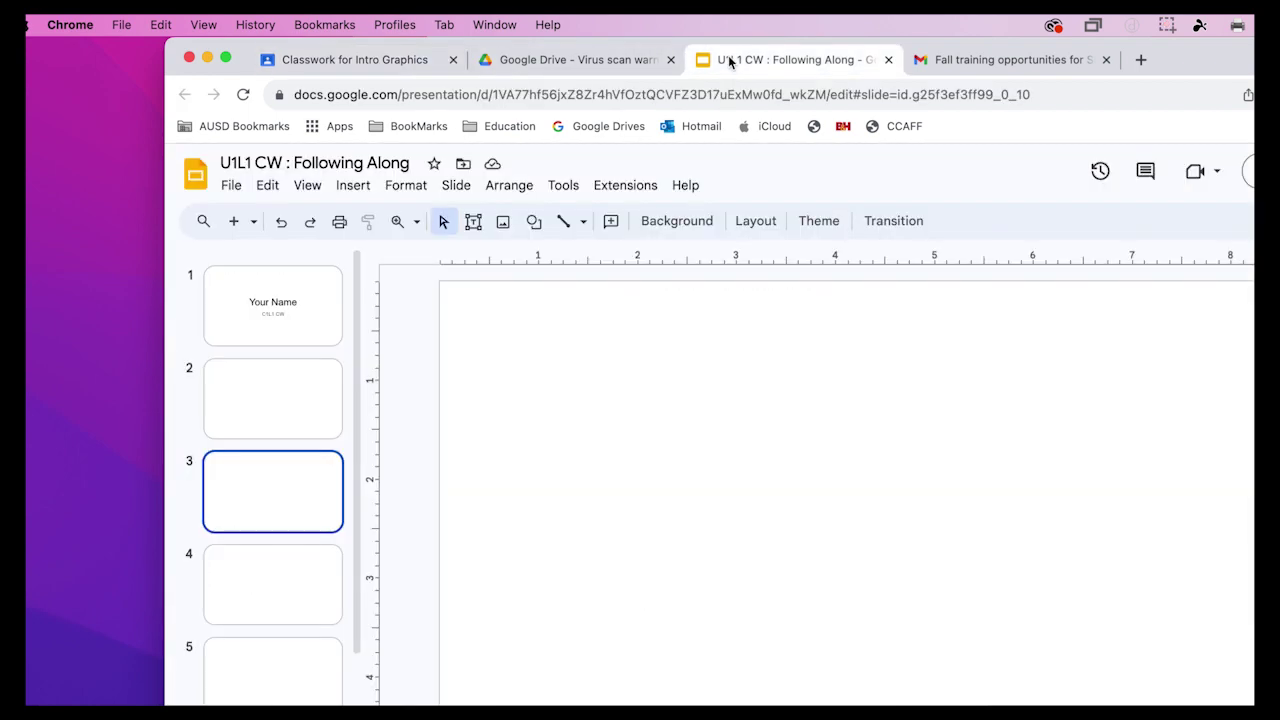
pyautogui.click(564, 60)
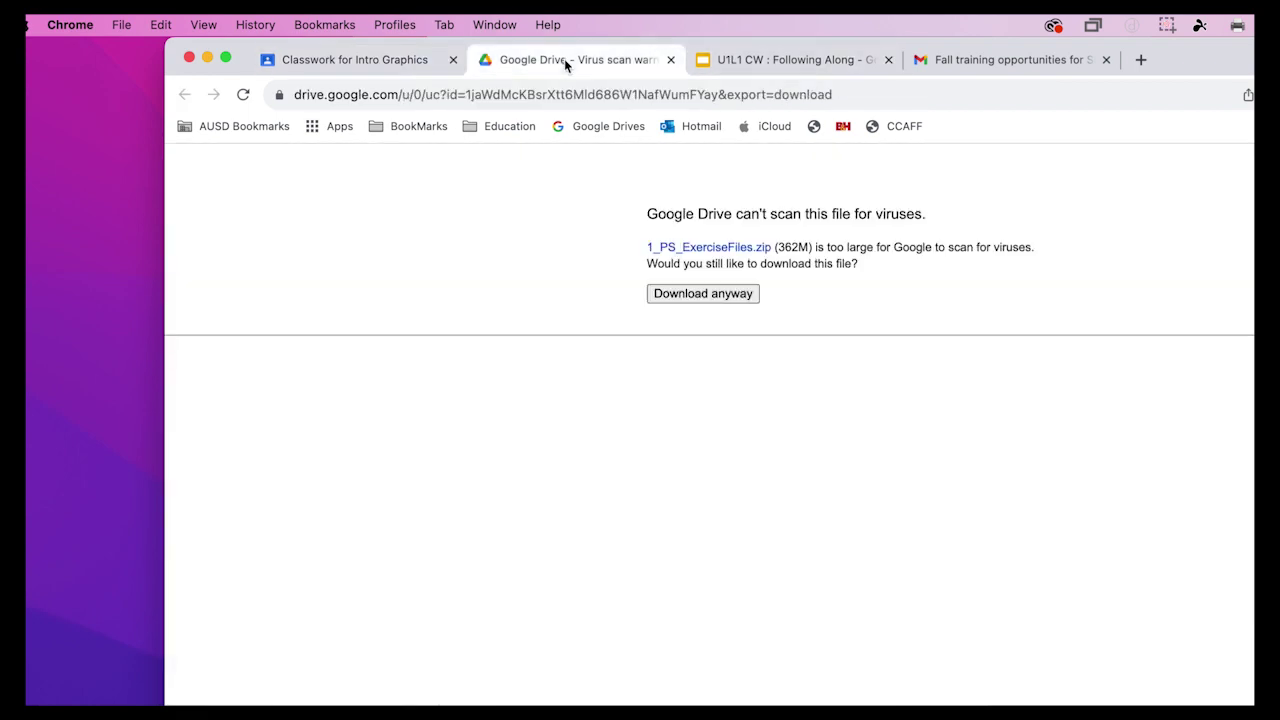
pyautogui.click(670, 60)
# - Open the U1L1 CW : Following Along slides from the U1L1 CW Screen Capture classwork and select slide 2
pyautogui.click(376, 60)
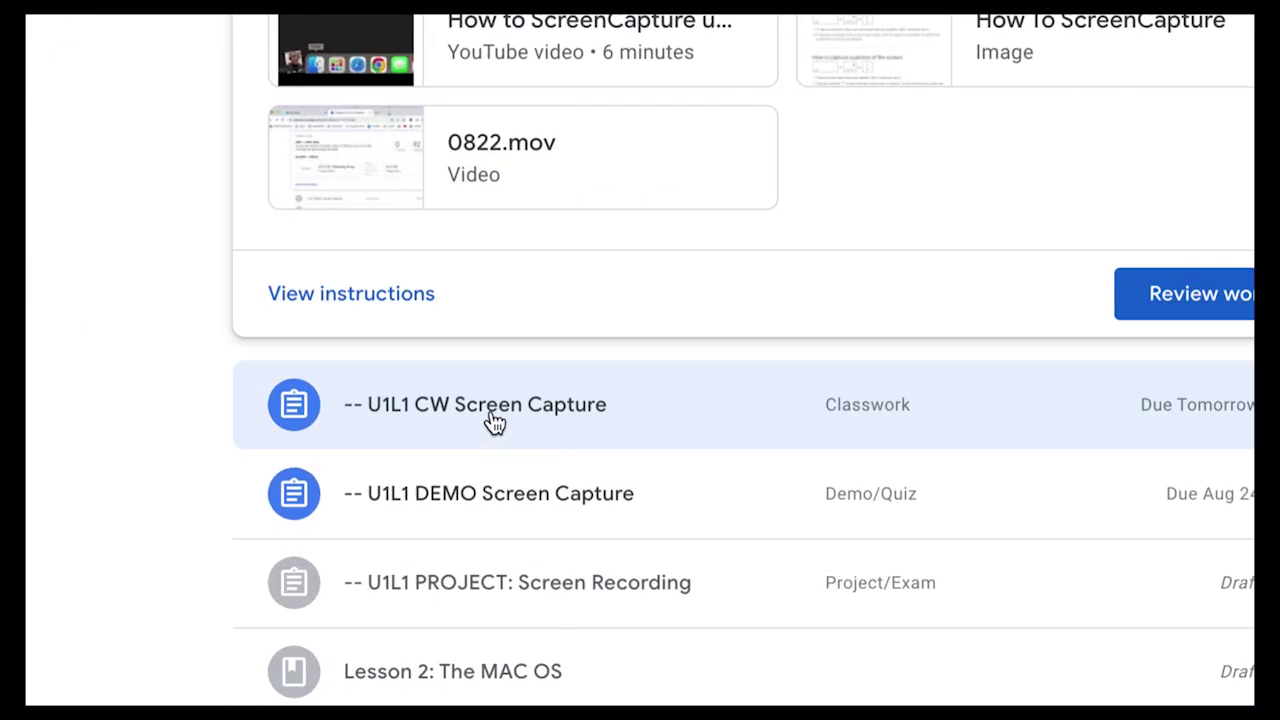
pyautogui.click(494, 422)
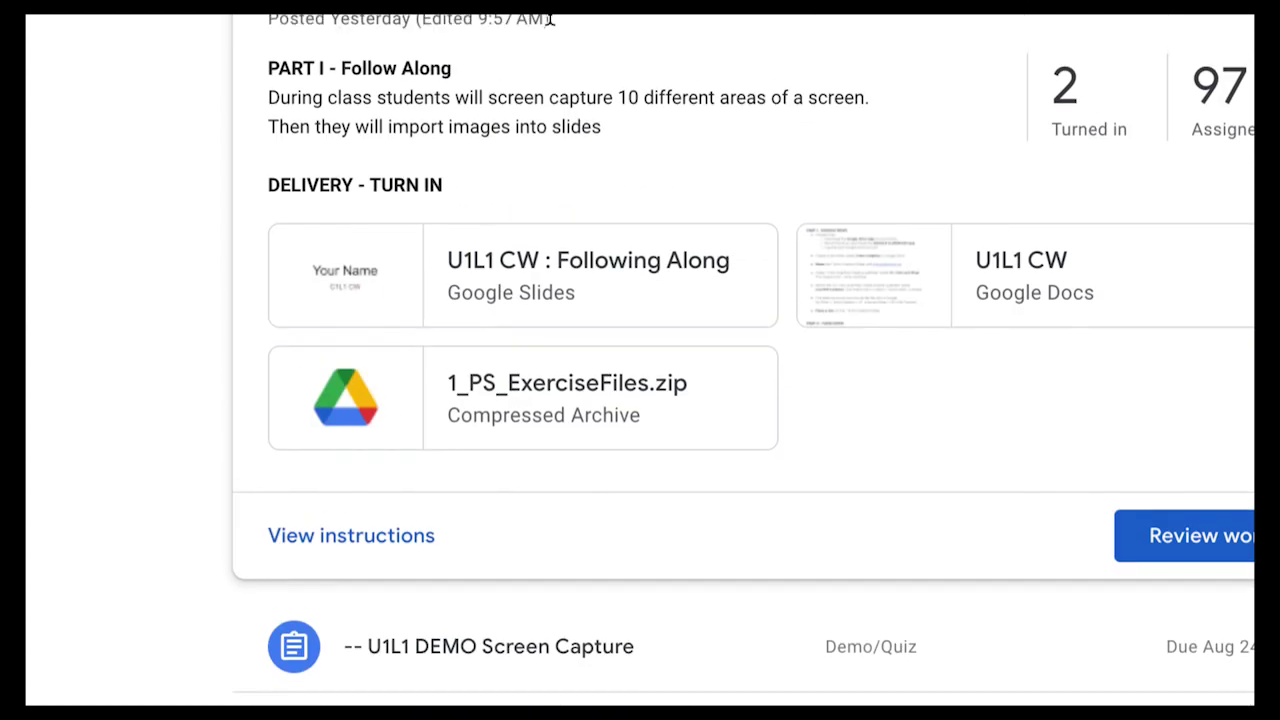
pyautogui.click(547, 305)
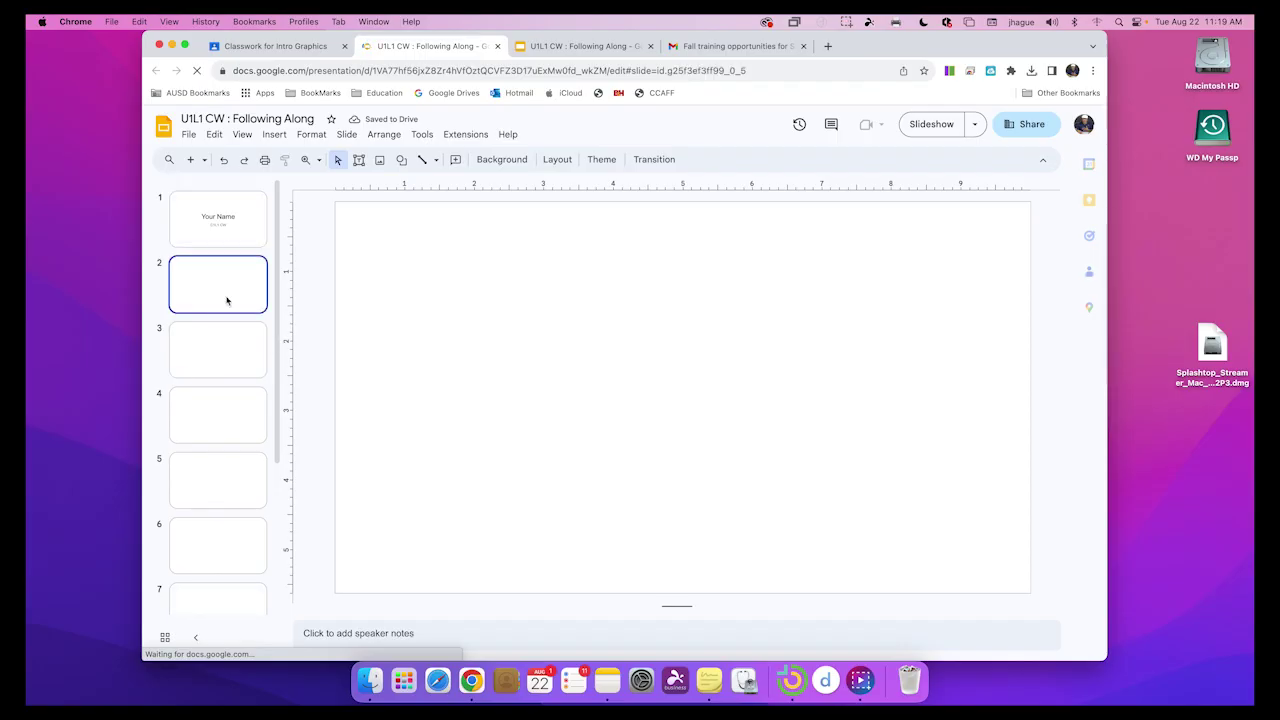
pyautogui.click(218, 350)
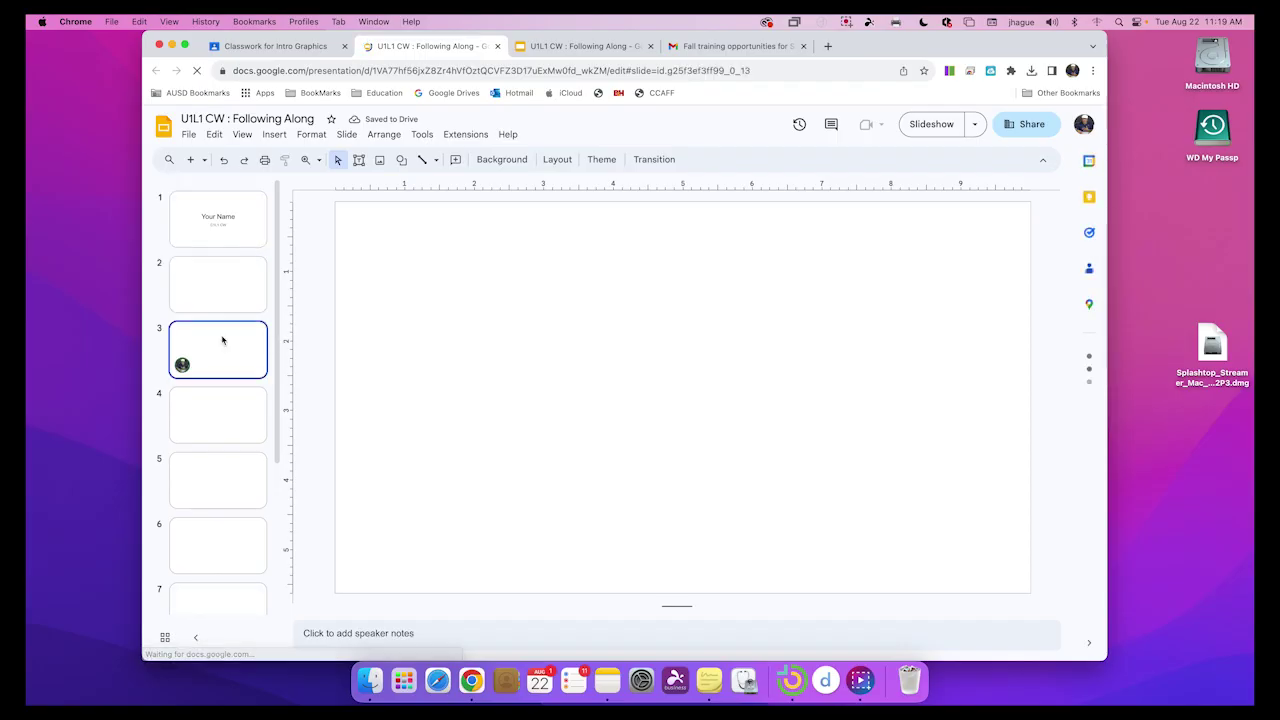
pyautogui.click(223, 408)
pyautogui.click(231, 289)
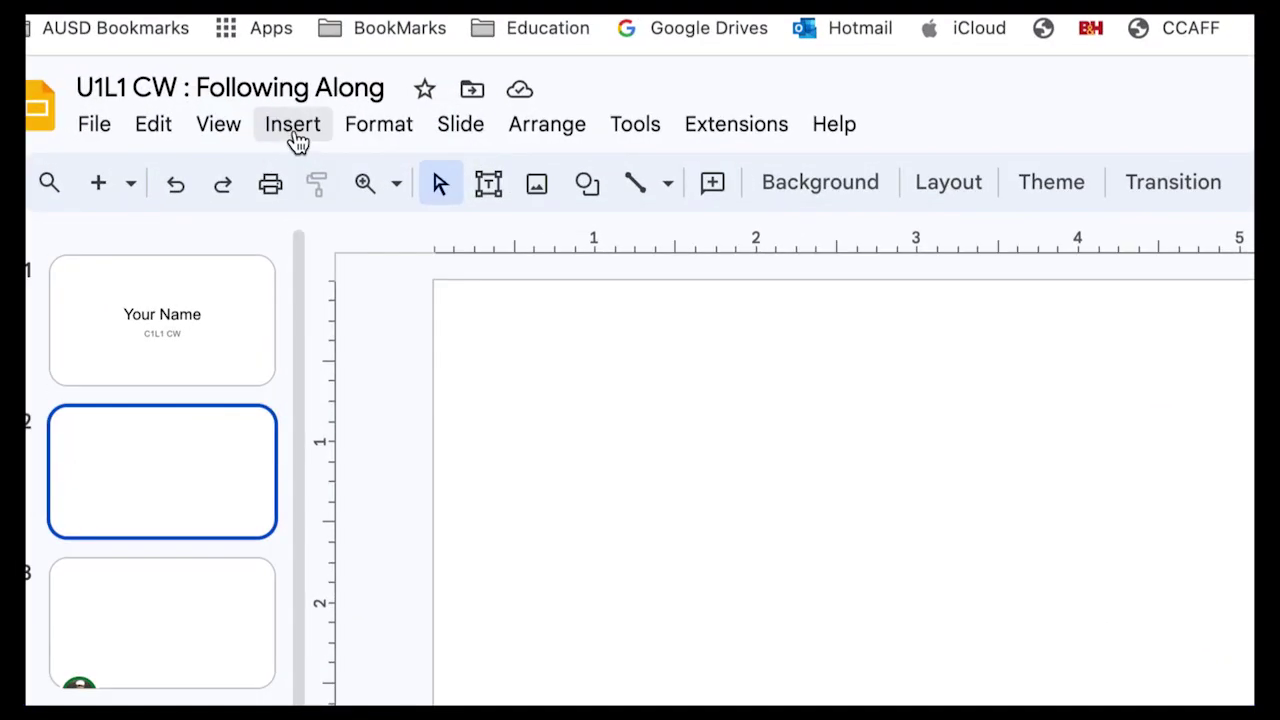
# - Place the LaunchPad image from Finder's U1L1 folder onto slide 2 of the Following Along slides
pyautogui.click(297, 141)
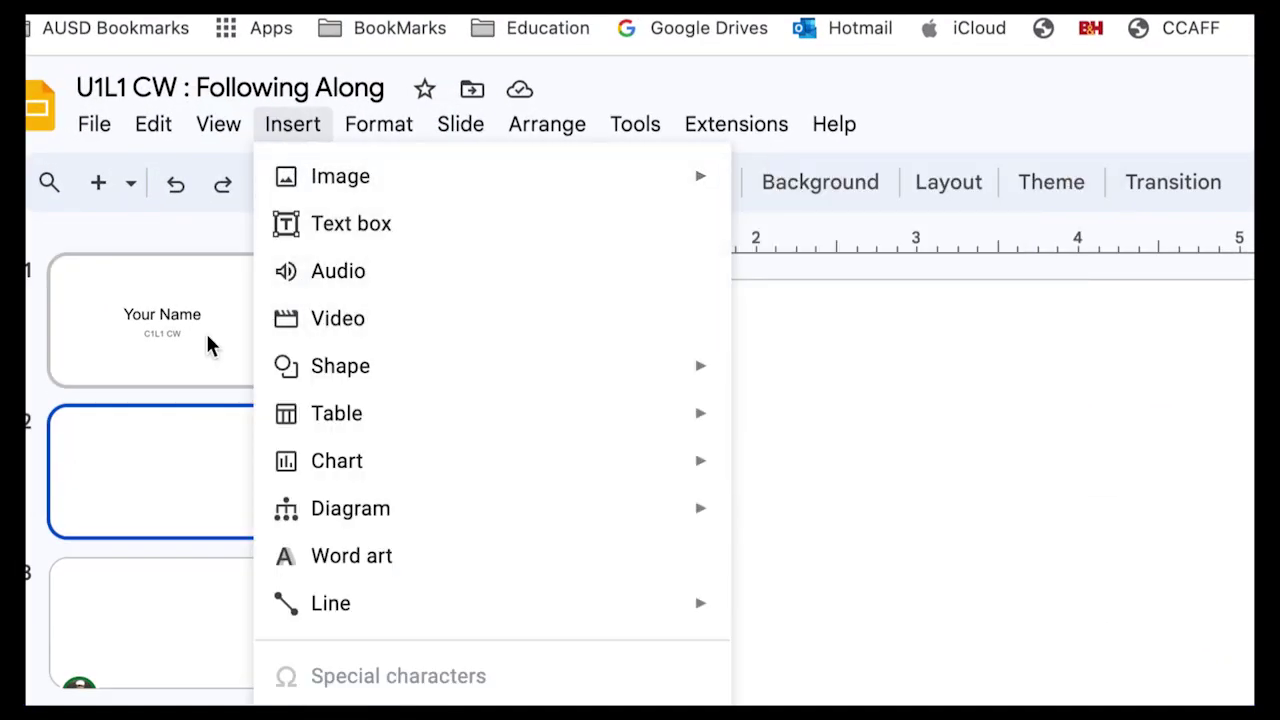
pyautogui.click(166, 451)
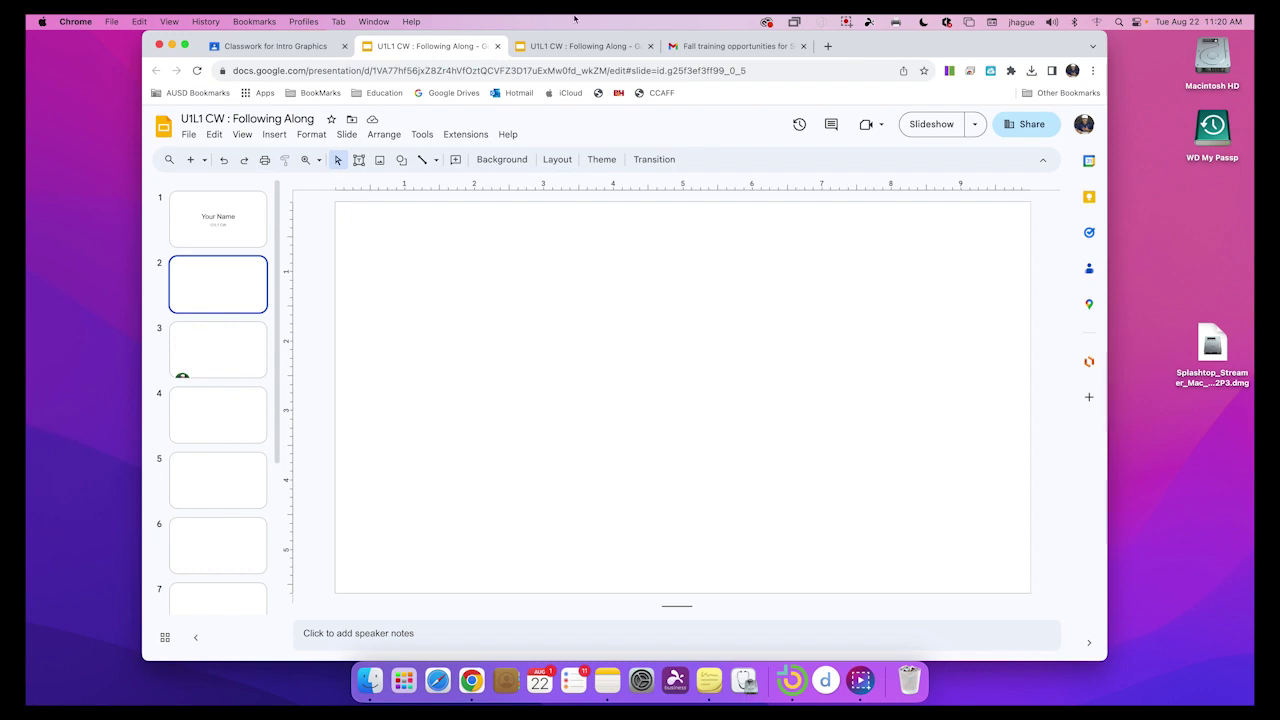
pyautogui.moveTo(936, 51); pyautogui.dragTo(859, 51)
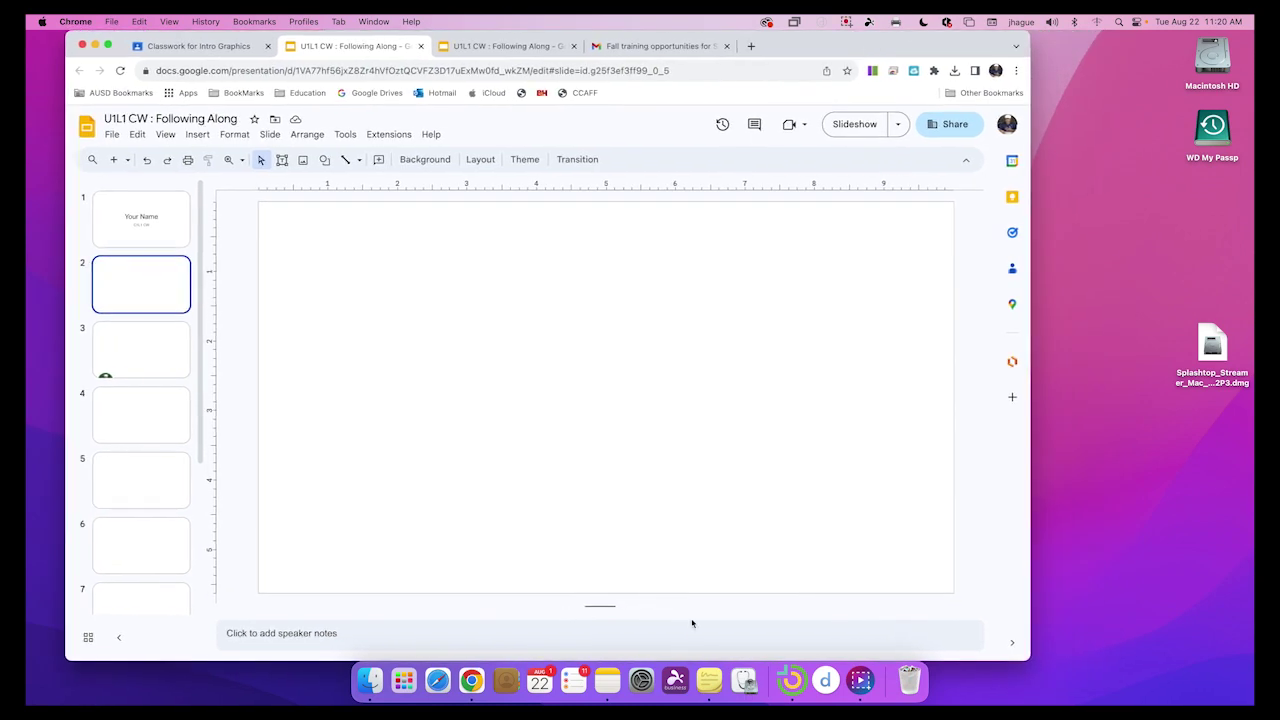
pyautogui.click(372, 680)
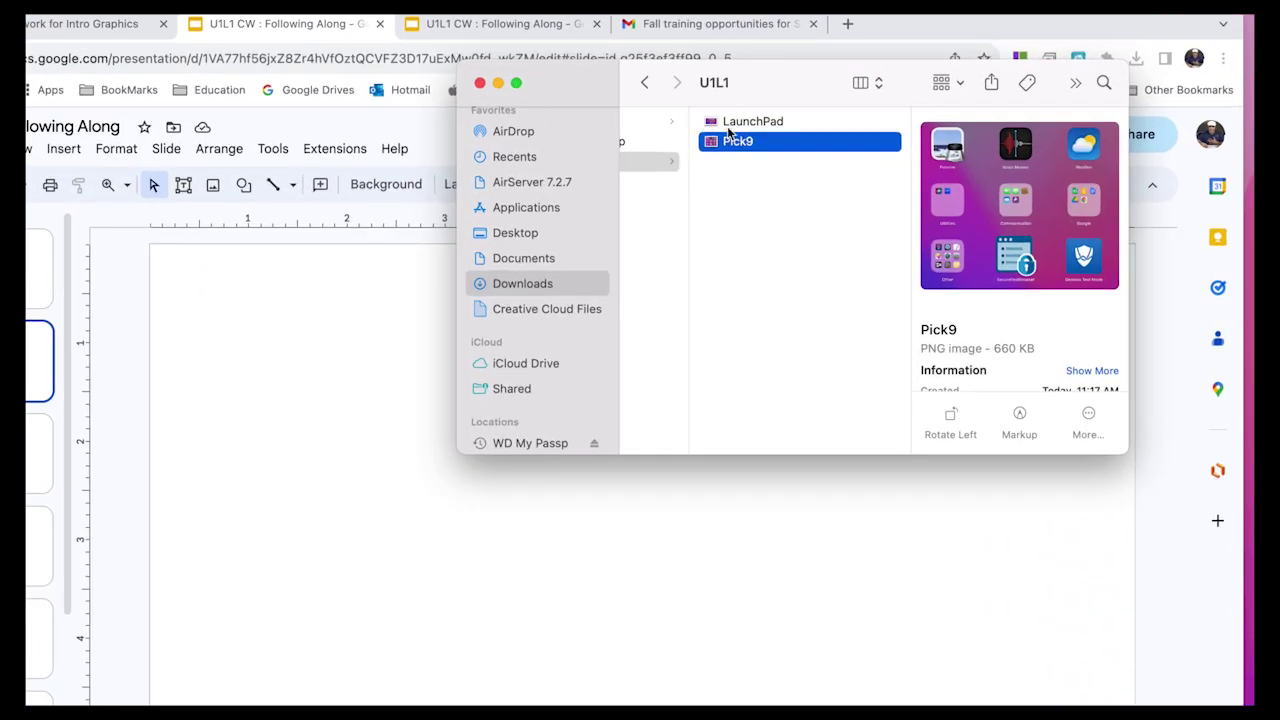
pyautogui.click(701, 119)
pyautogui.moveTo(753, 127); pyautogui.dragTo(340, 354)
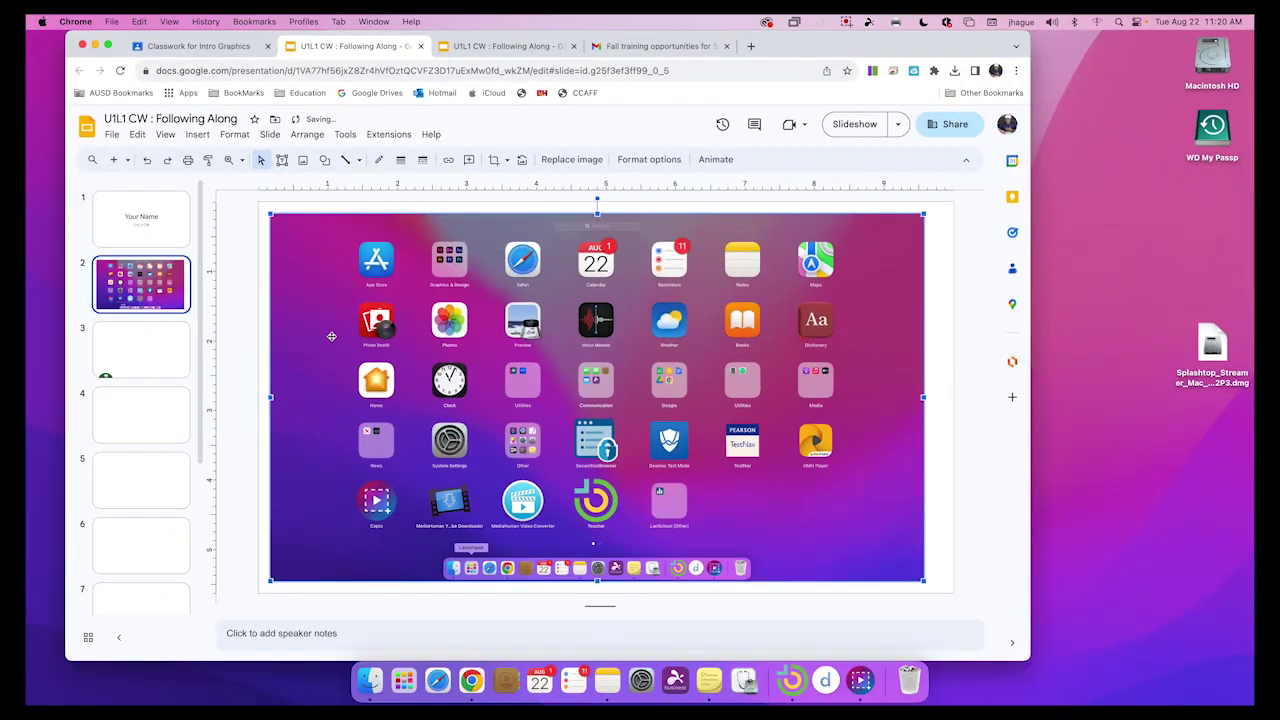
# - Place the Pick9 image from Finder's U1L1 folder onto slide 3 of the Following Along slides
pyautogui.click(170, 347)
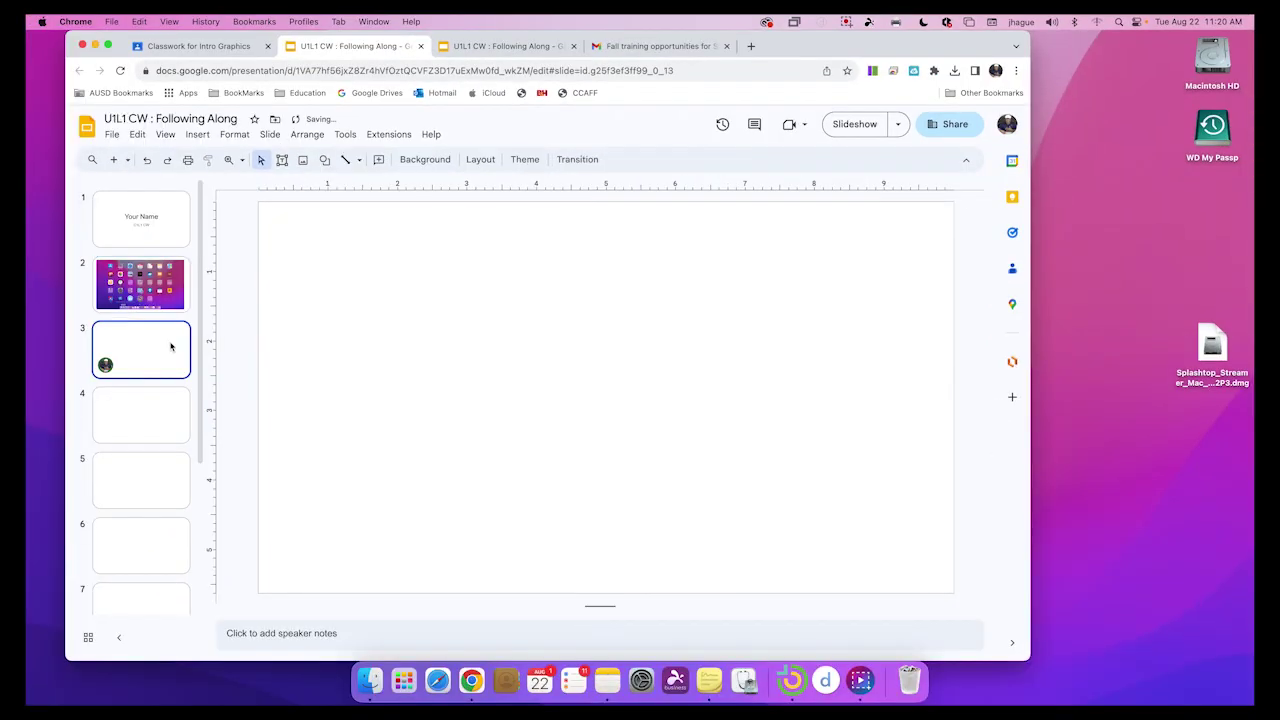
pyautogui.press('super+Tab')
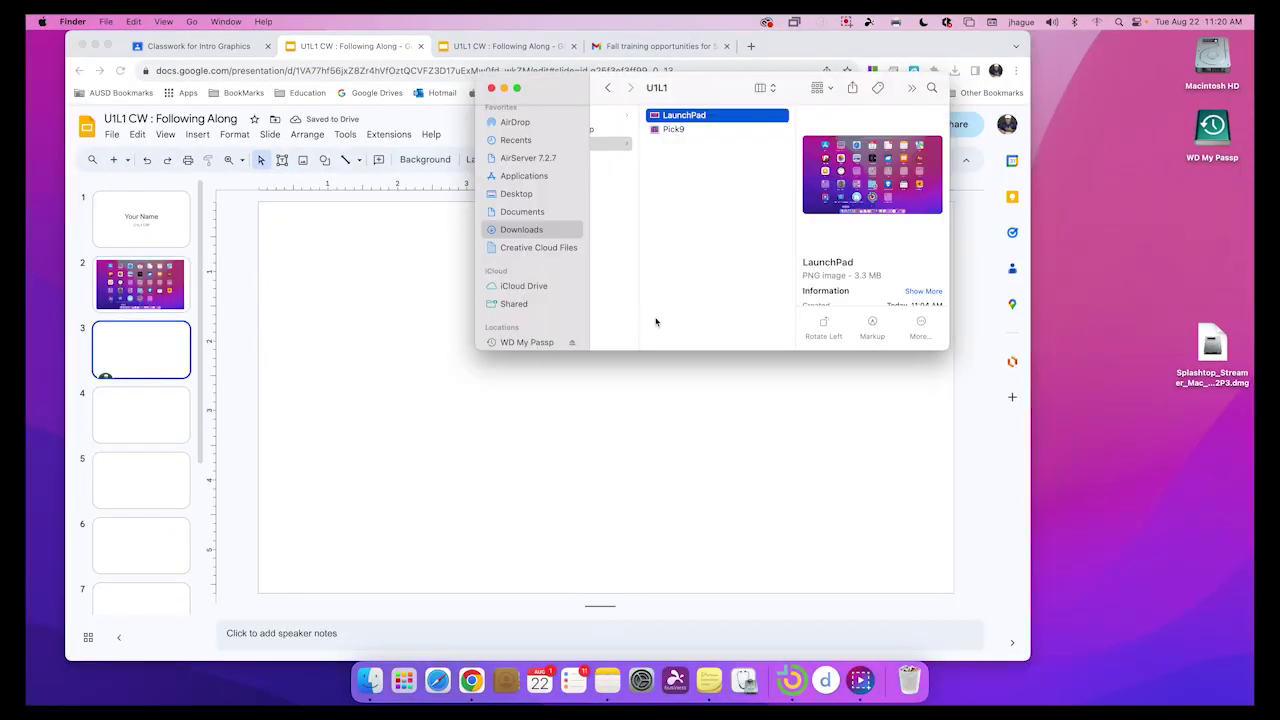
pyautogui.click(673, 132)
pyautogui.moveTo(675, 140); pyautogui.dragTo(579, 366)
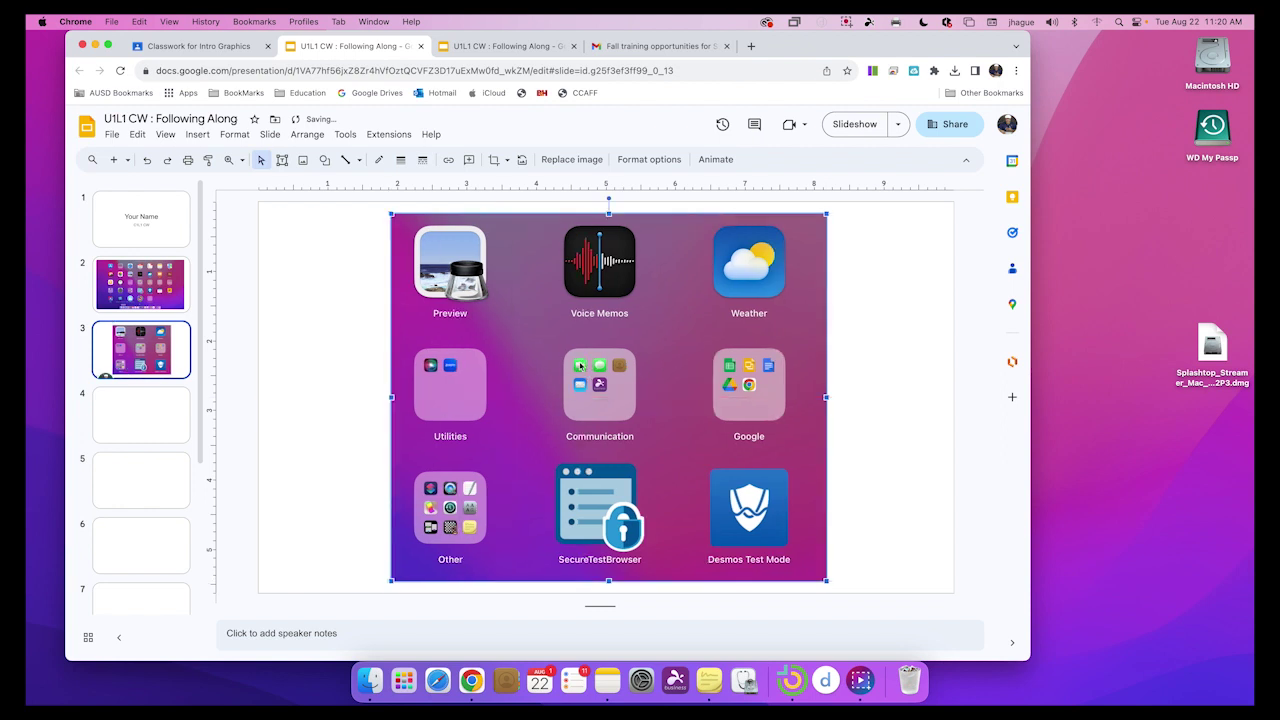